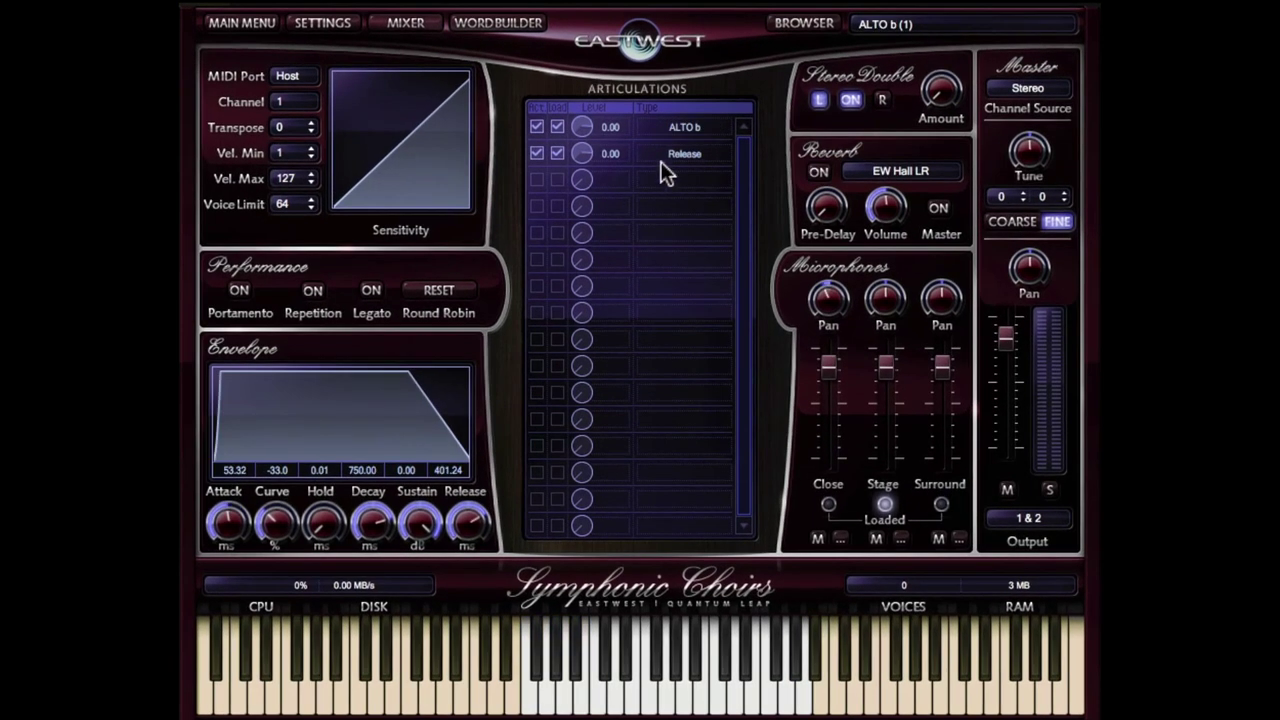
# - Browse the Basses, Boys, Full Chorus, Soloists, Sopranos and Tenors folders, returning to Altos
pyautogui.click(804, 26)
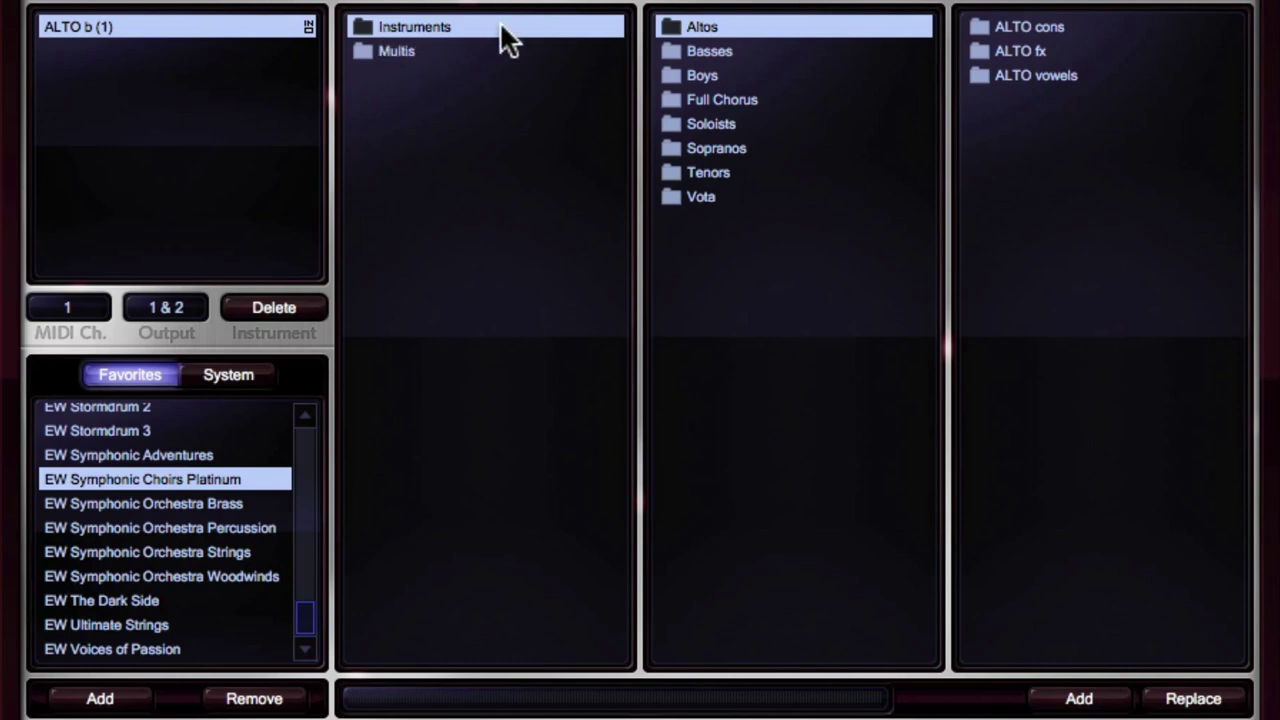
pyautogui.click(712, 51)
pyautogui.click(712, 75)
pyautogui.click(713, 99)
pyautogui.click(711, 124)
pyautogui.click(711, 148)
pyautogui.click(707, 172)
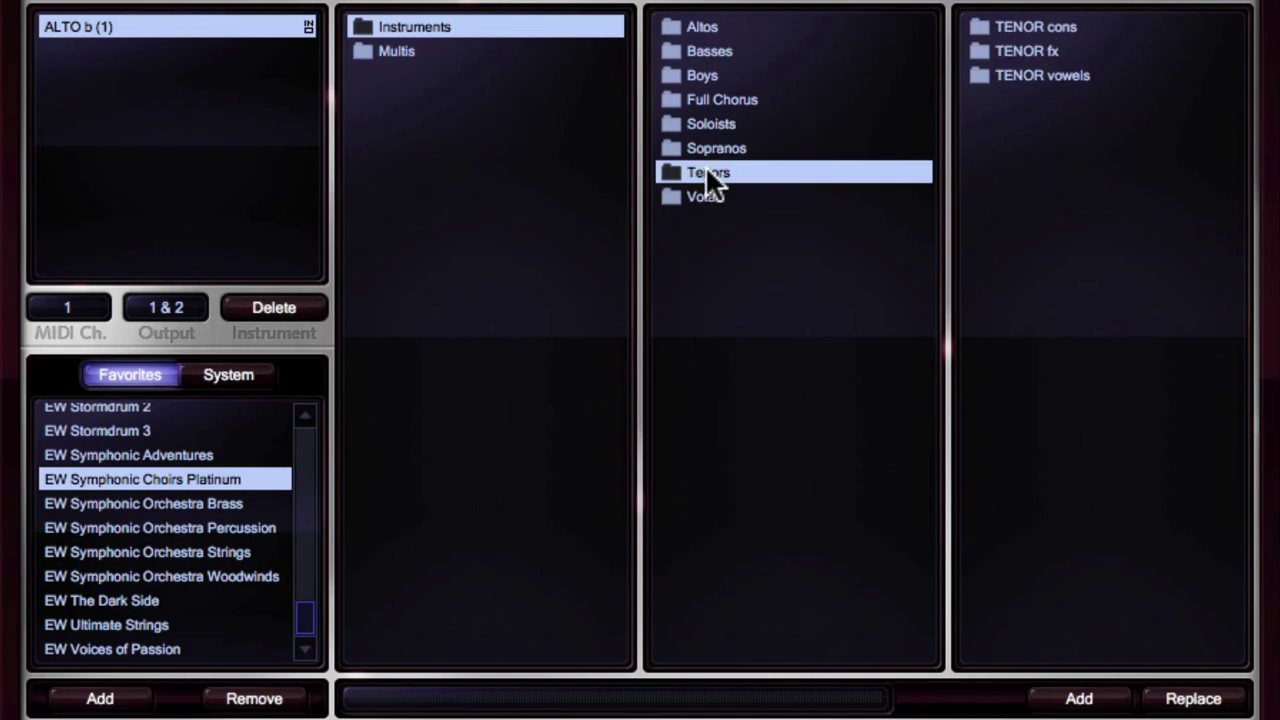
pyautogui.click(707, 30)
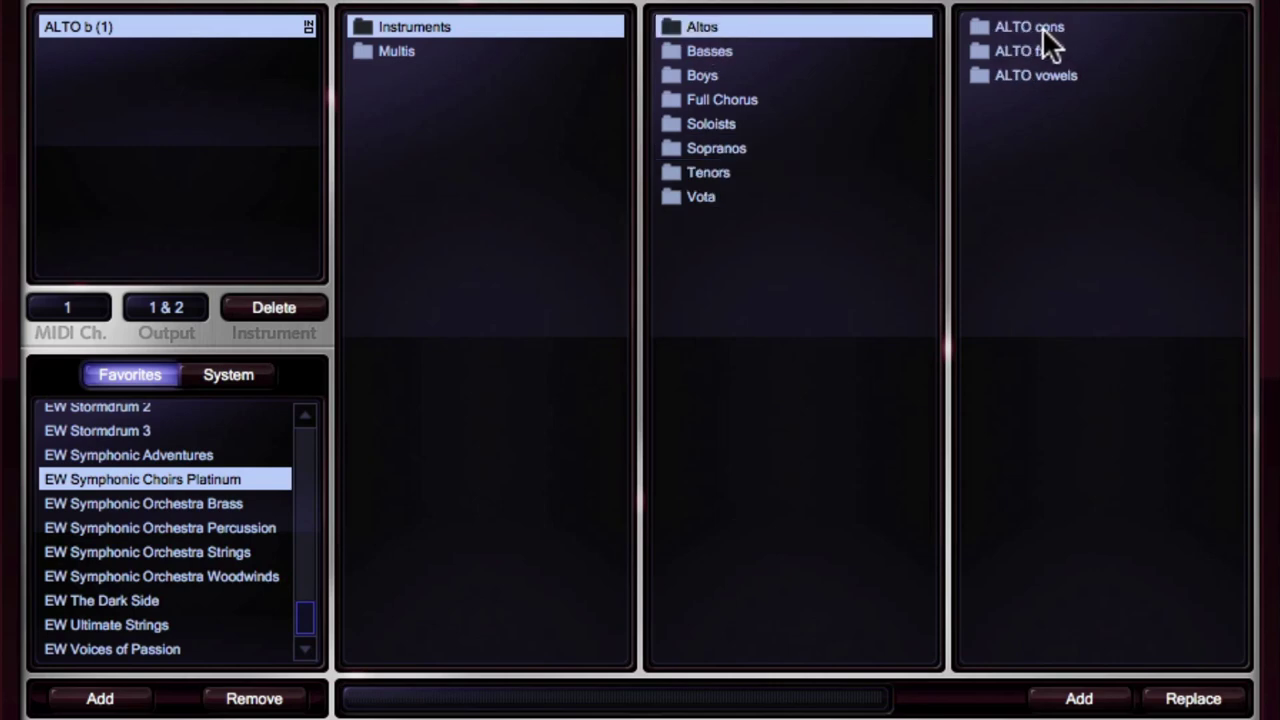
# - Look through ALTO vowels, cons and fx, ending on the eight ALTO vowel patches
pyautogui.click(1042, 75)
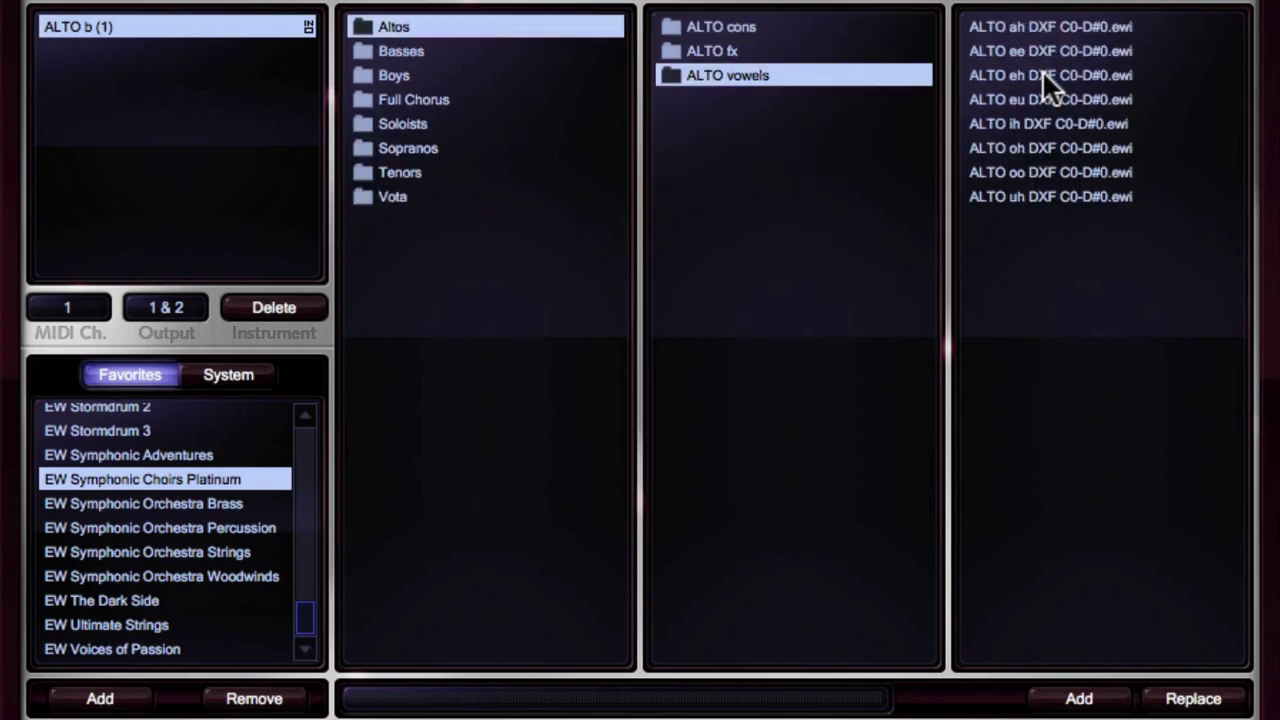
pyautogui.click(736, 27)
pyautogui.click(716, 51)
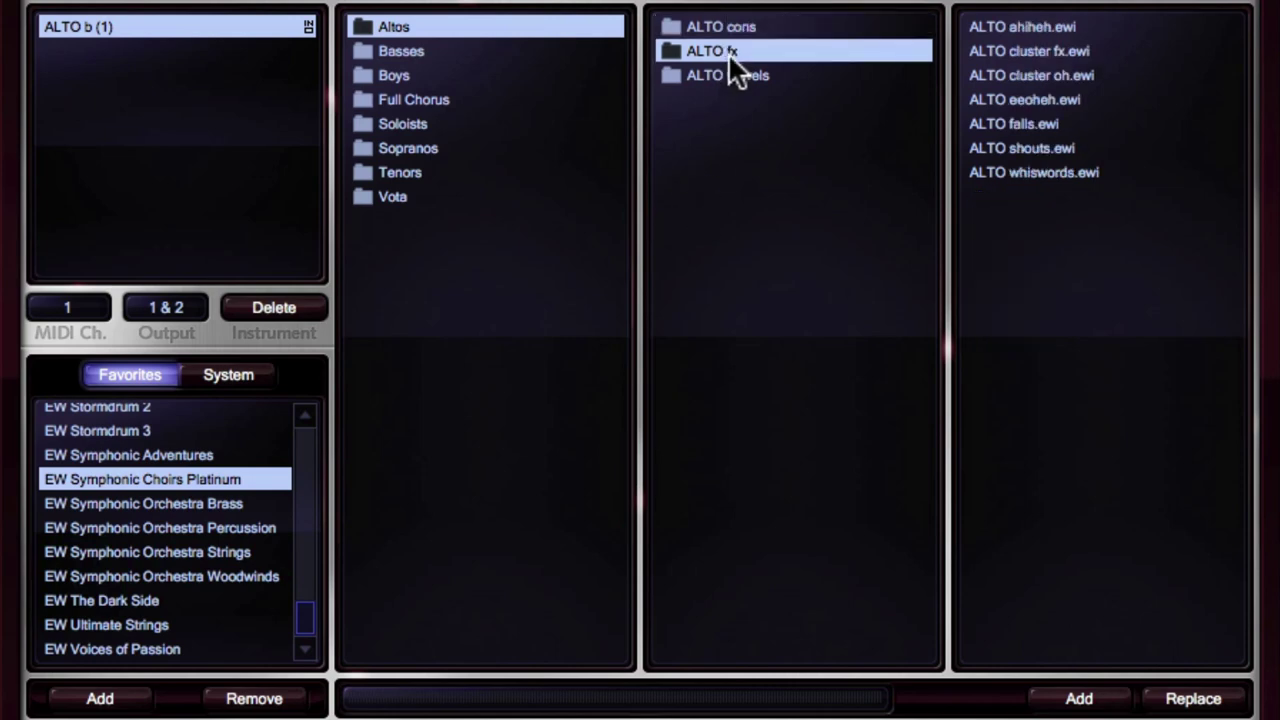
pyautogui.click(703, 76)
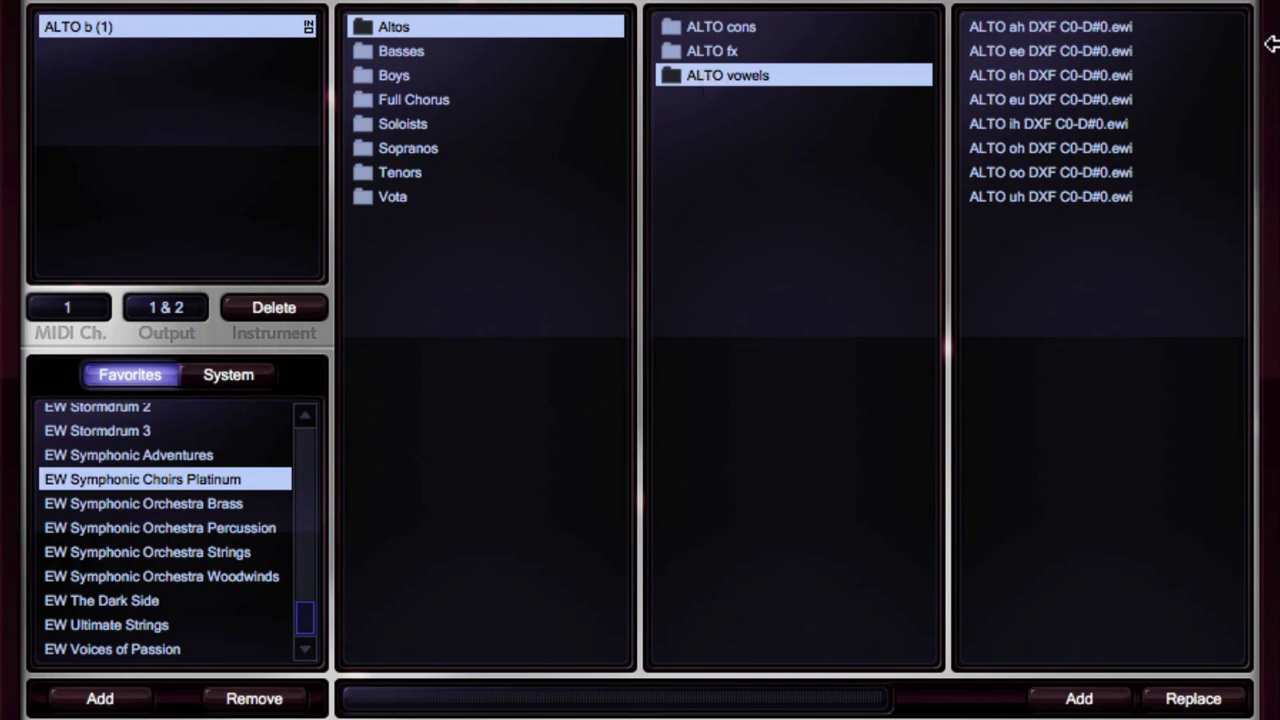
# - Load ALTO ah DXF C0-D#0.ewi in place of the current ALTO b instrument
pyautogui.doubleClick(1038, 27)
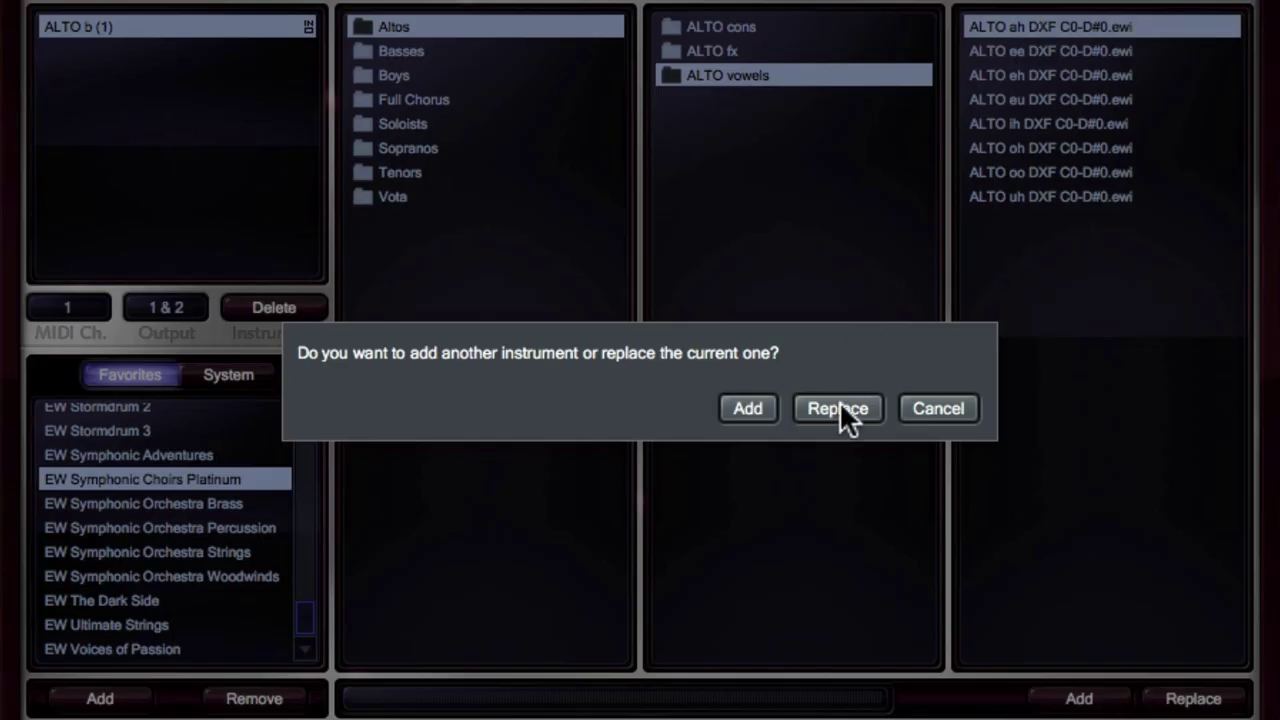
pyautogui.click(839, 409)
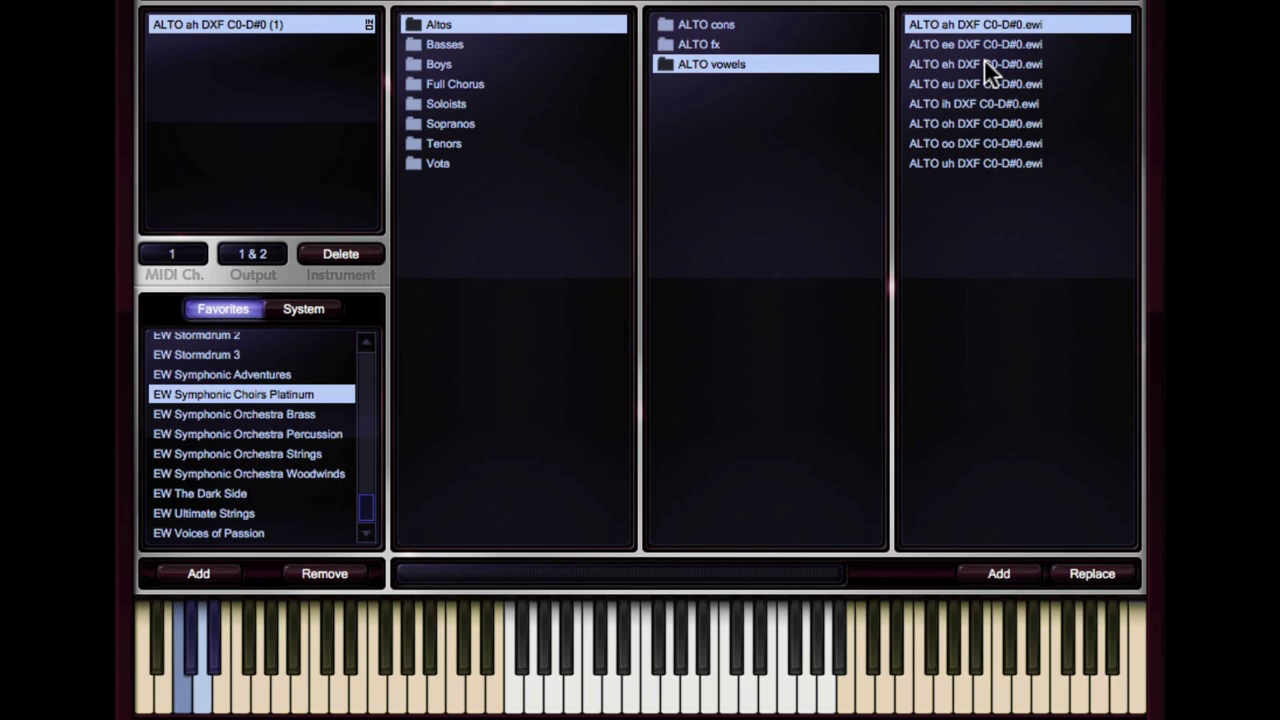
# - Audition the ALTO rr, d and m consonant patches, finishing with ALTO non-pitched loaded
pyautogui.click(769, 28)
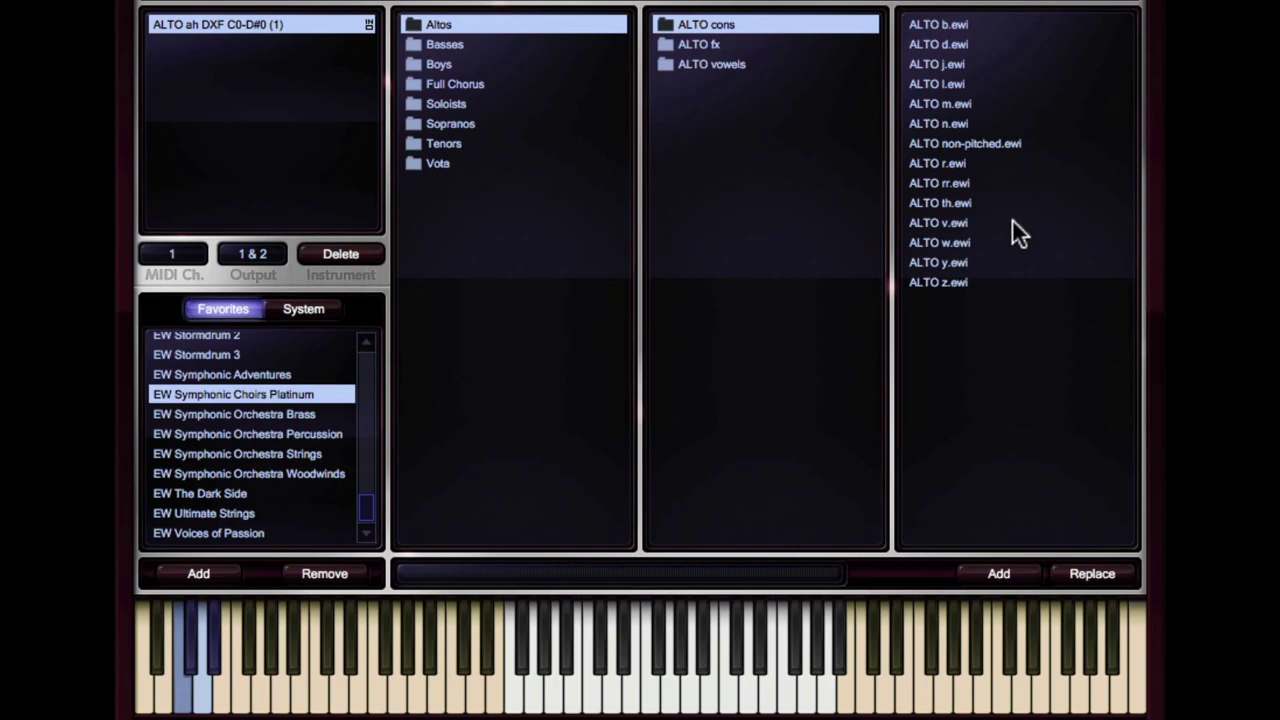
pyautogui.doubleClick(963, 183)
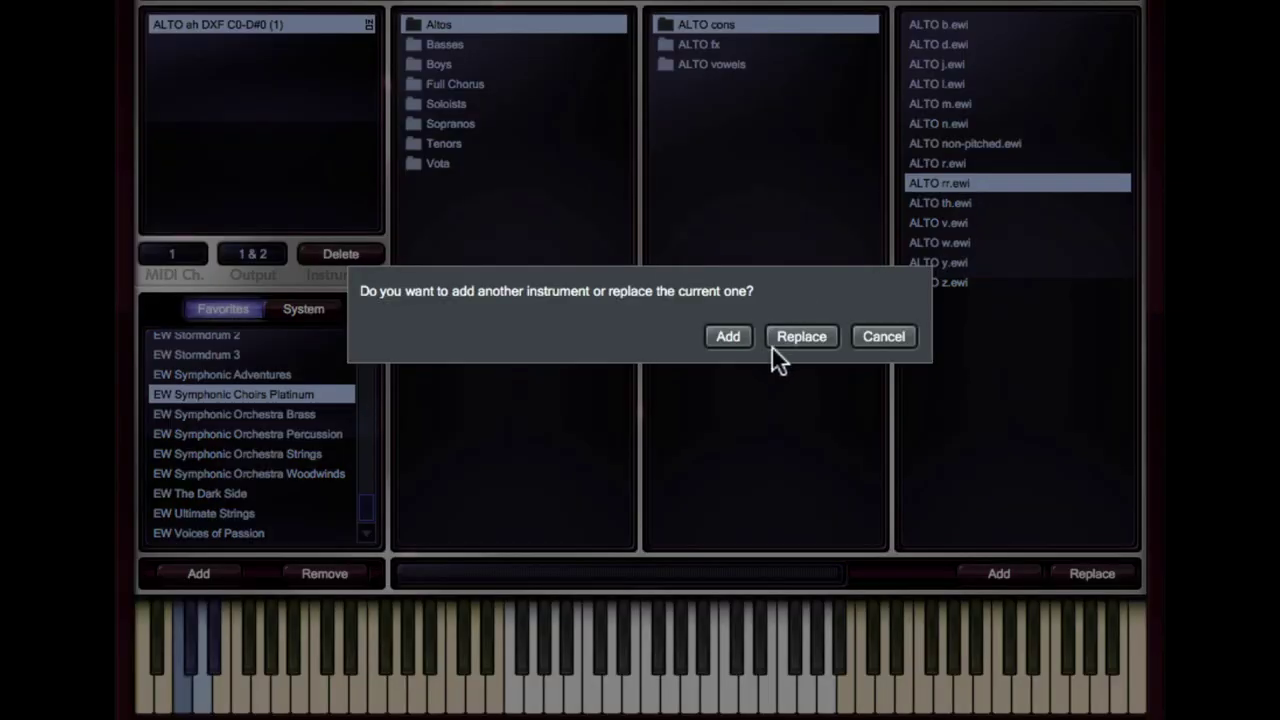
pyautogui.click(801, 337)
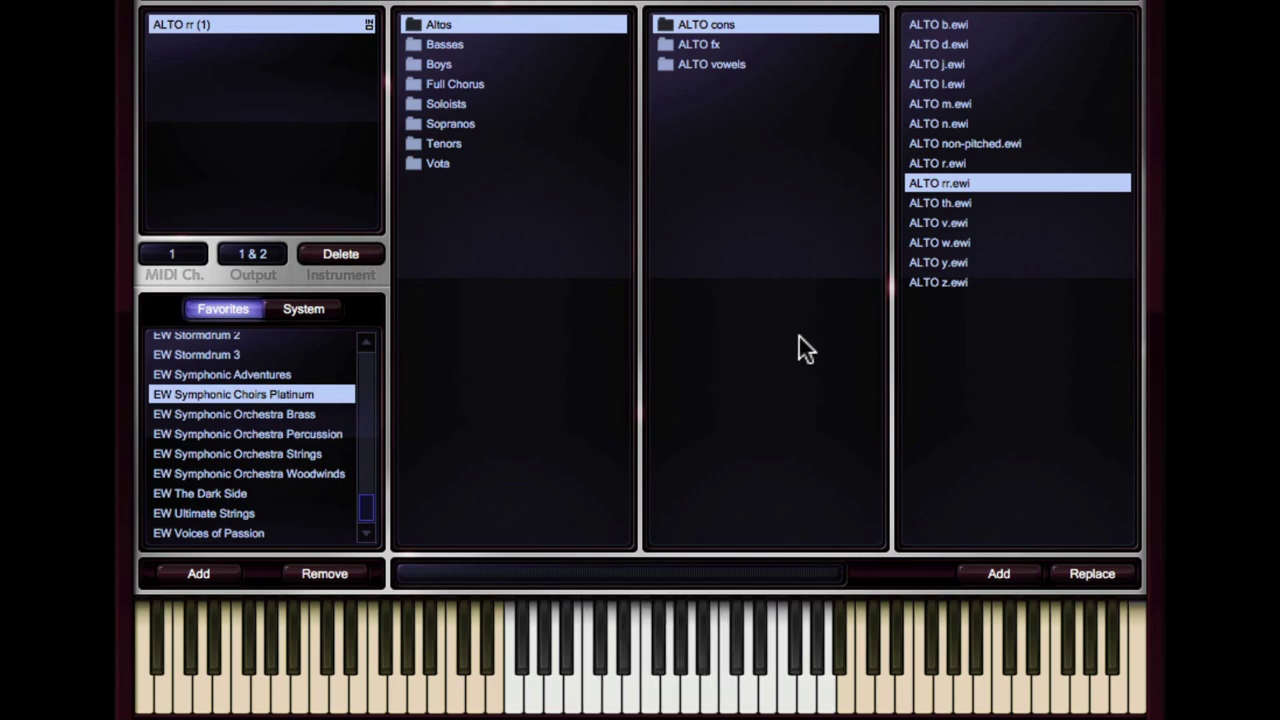
pyautogui.doubleClick(954, 44)
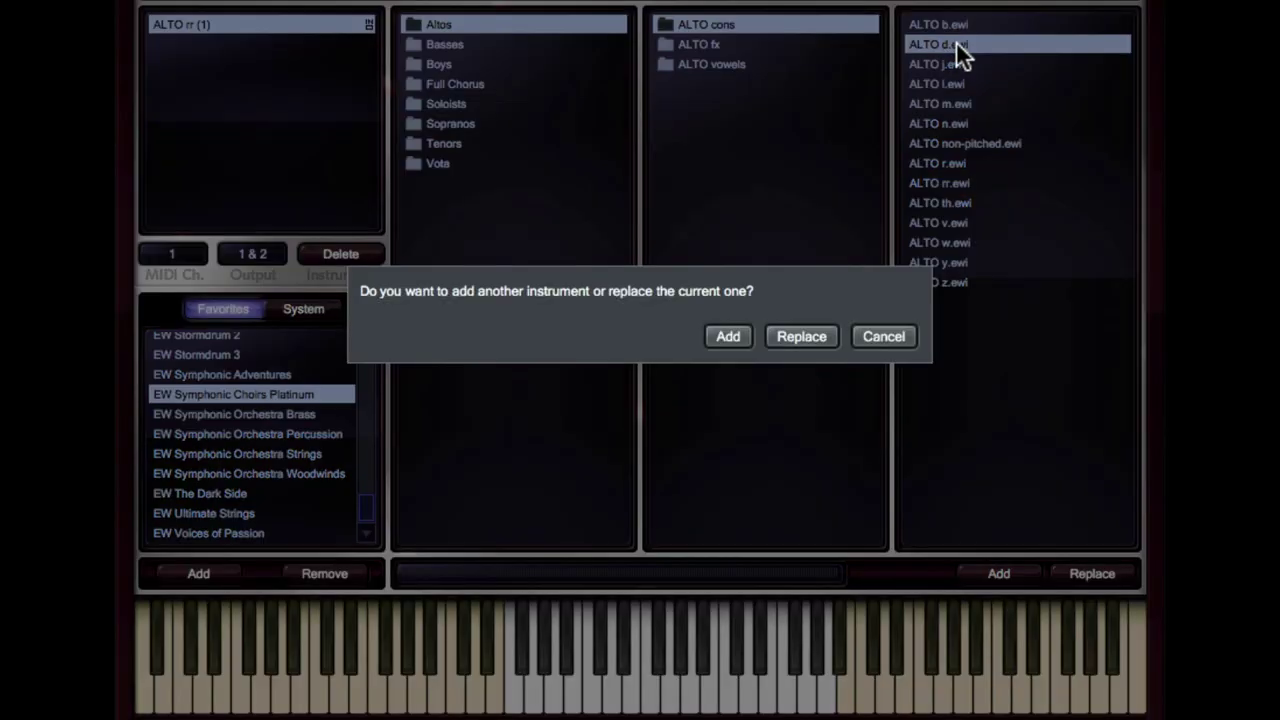
pyautogui.click(794, 338)
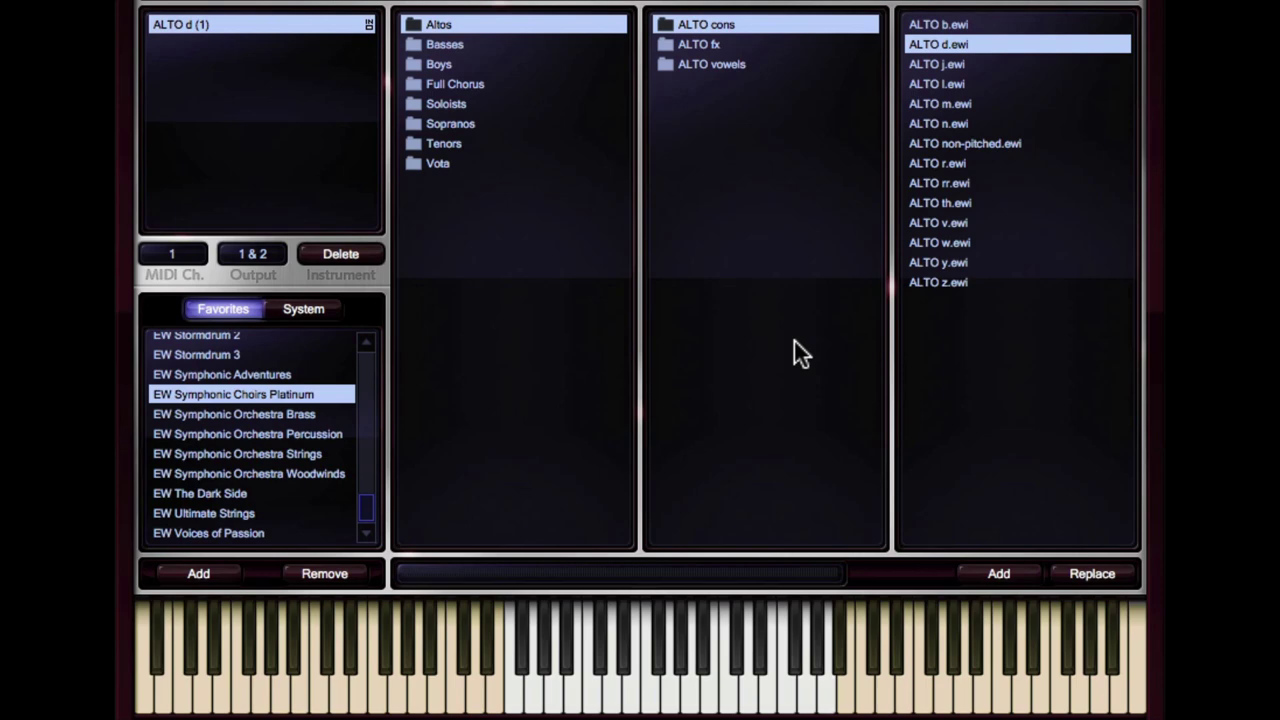
pyautogui.doubleClick(953, 103)
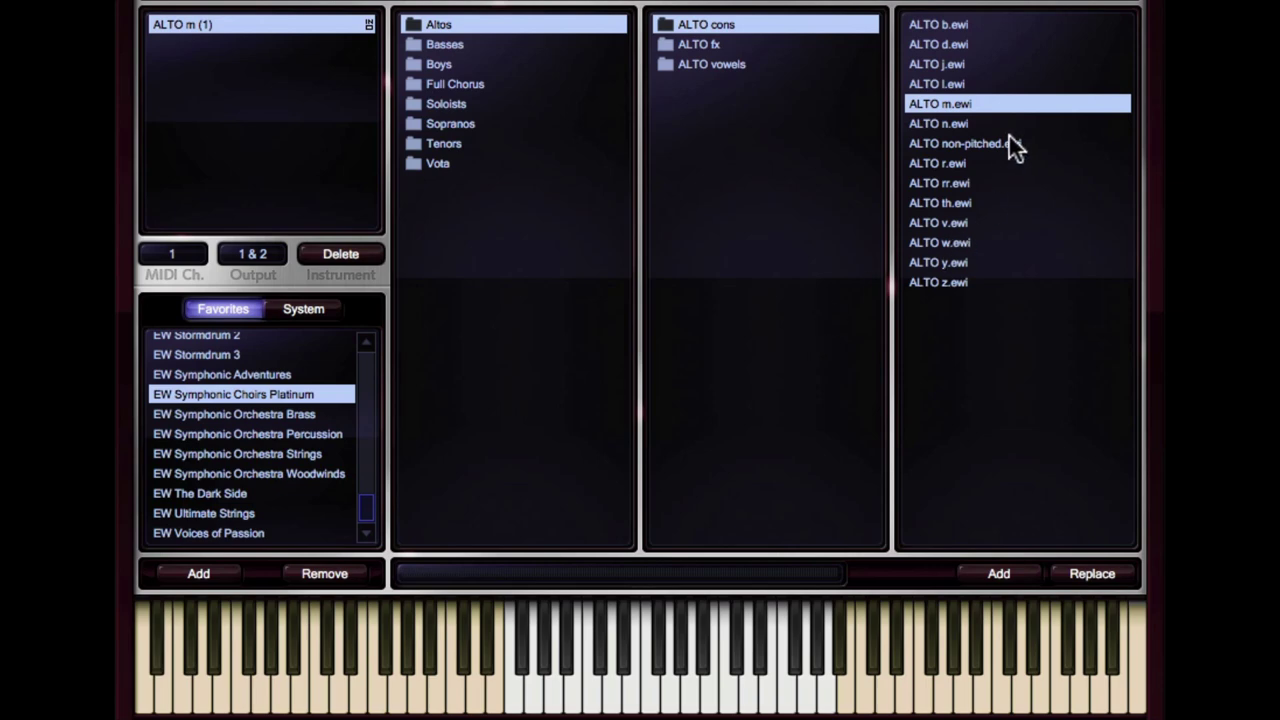
pyautogui.doubleClick(1008, 137)
pyautogui.click(797, 340)
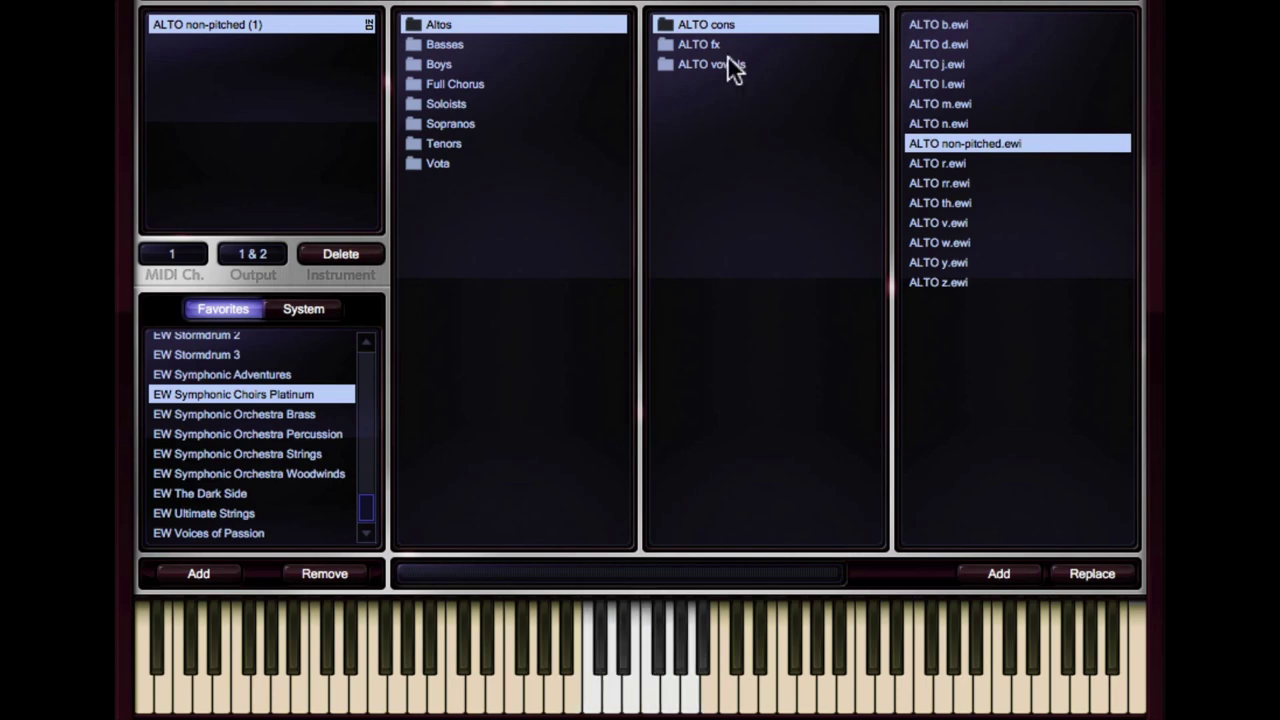
# - Load the ALTO eeoheh fx patch in place of ALTO non-pitched
pyautogui.click(700, 42)
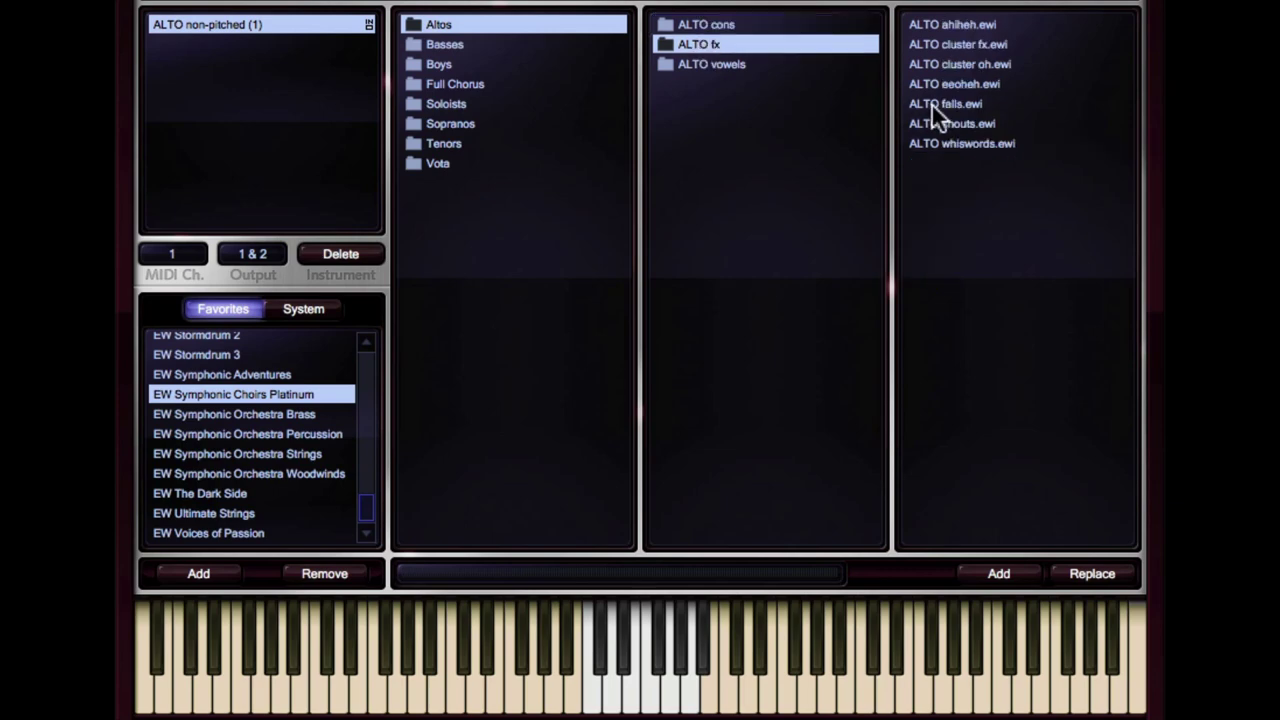
pyautogui.click(998, 44)
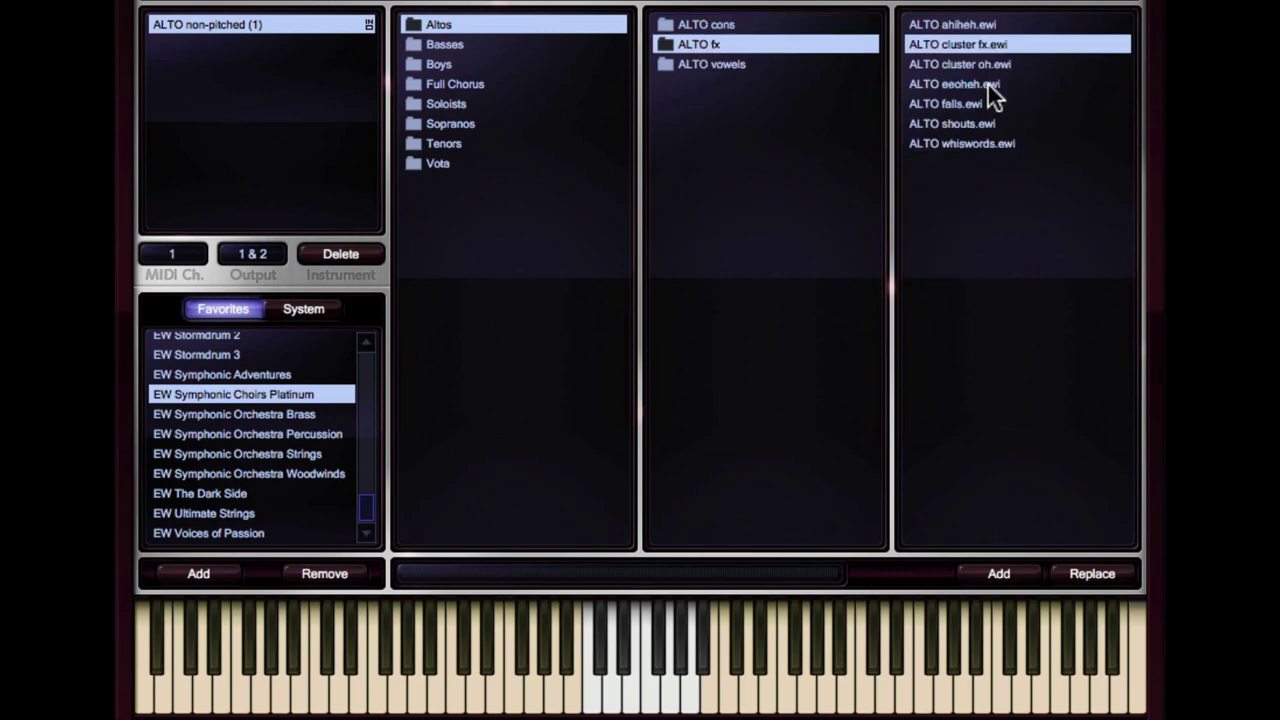
pyautogui.click(988, 86)
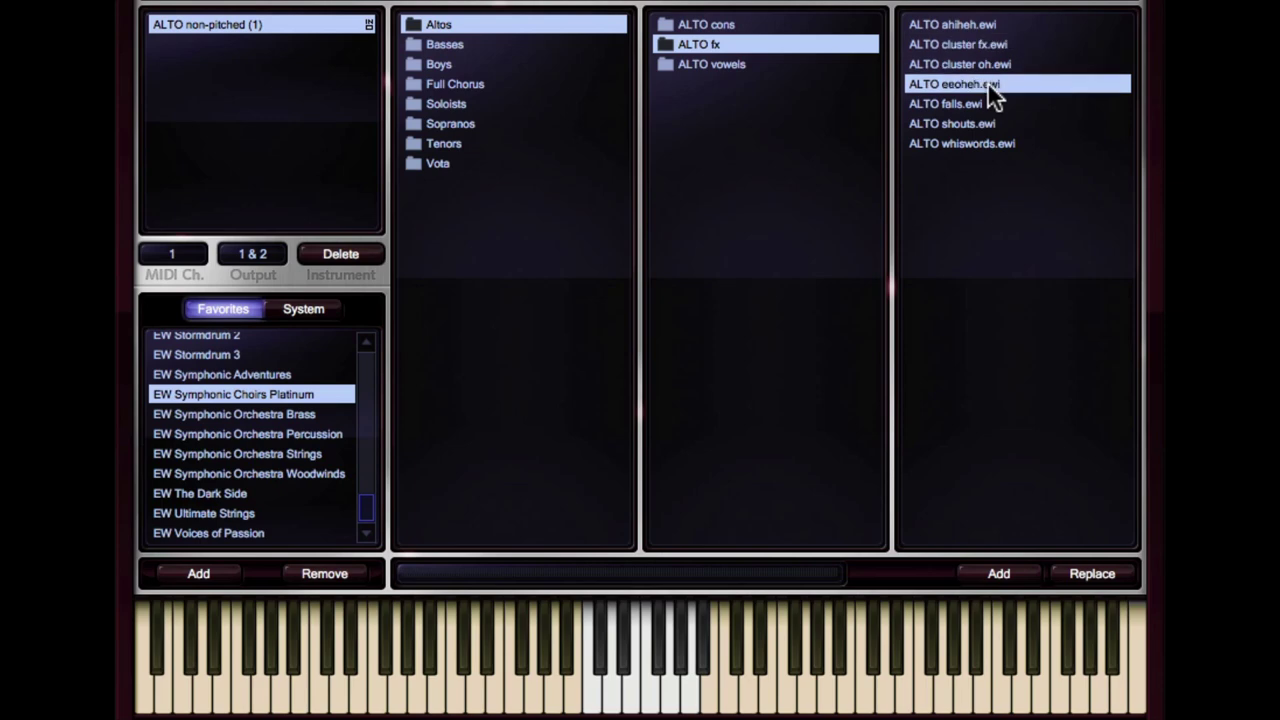
pyautogui.doubleClick(983, 87)
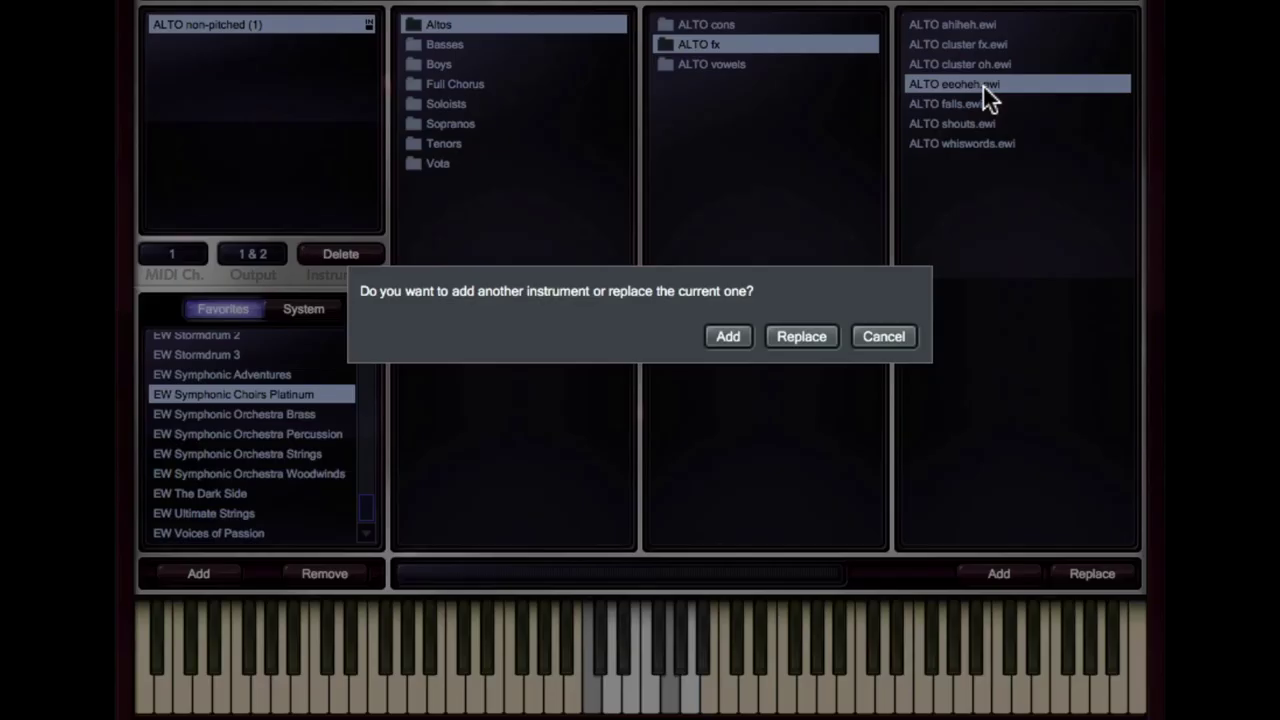
pyautogui.click(815, 335)
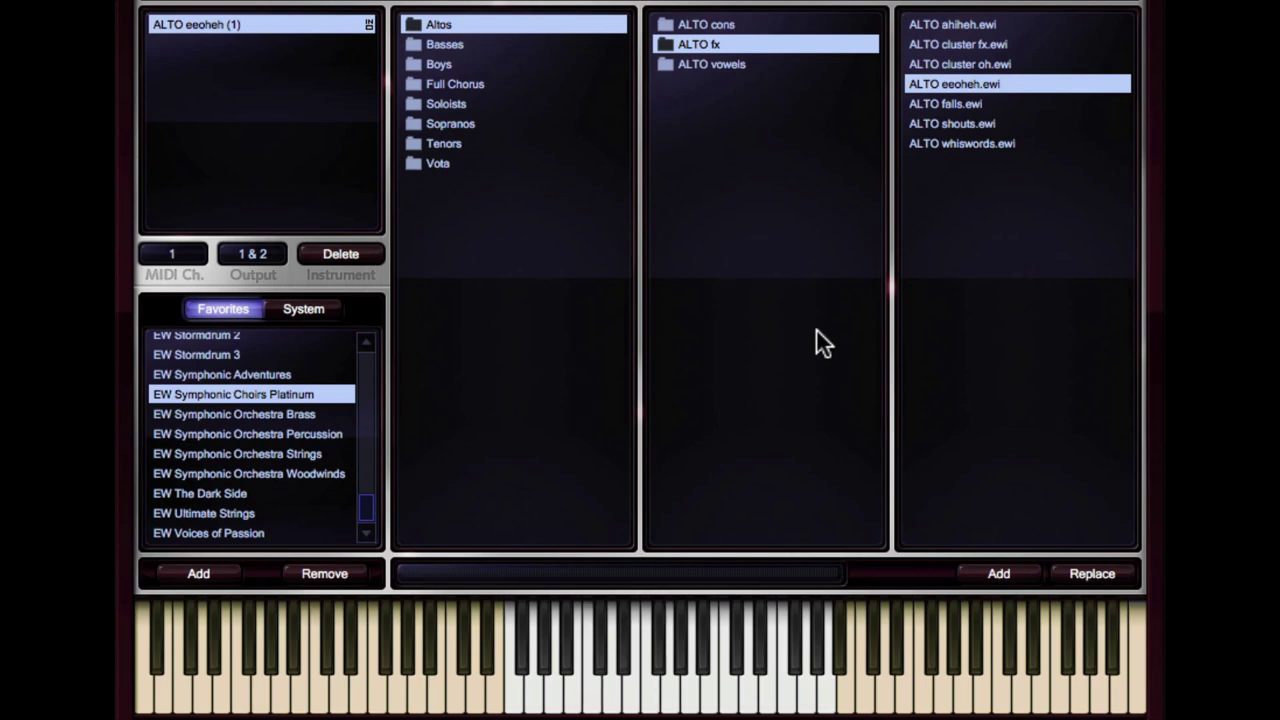
# - Replace ALTO eeoheh with the ALTO whiswords fx patch
pyautogui.click(945, 122)
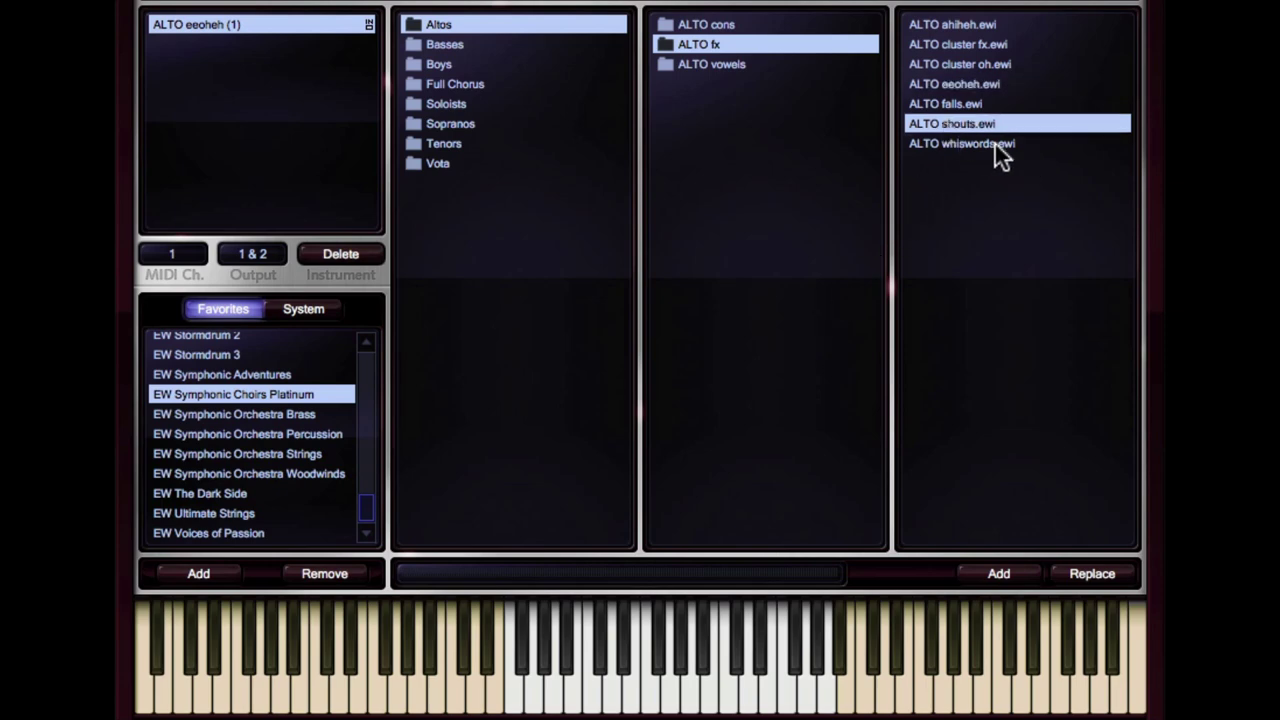
pyautogui.doubleClick(989, 142)
pyautogui.click(800, 338)
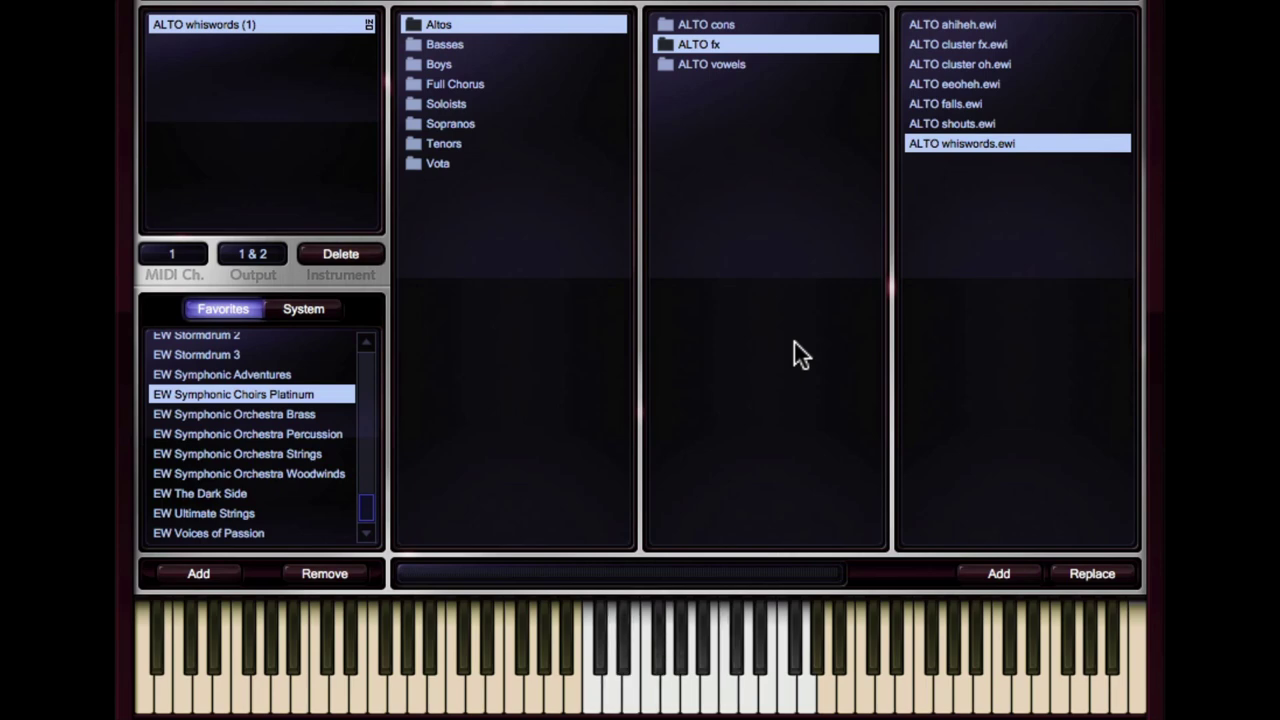
# - Load BOYS ah DXF from Boys vowels in place of ALTO whiswords
pyautogui.click(429, 63)
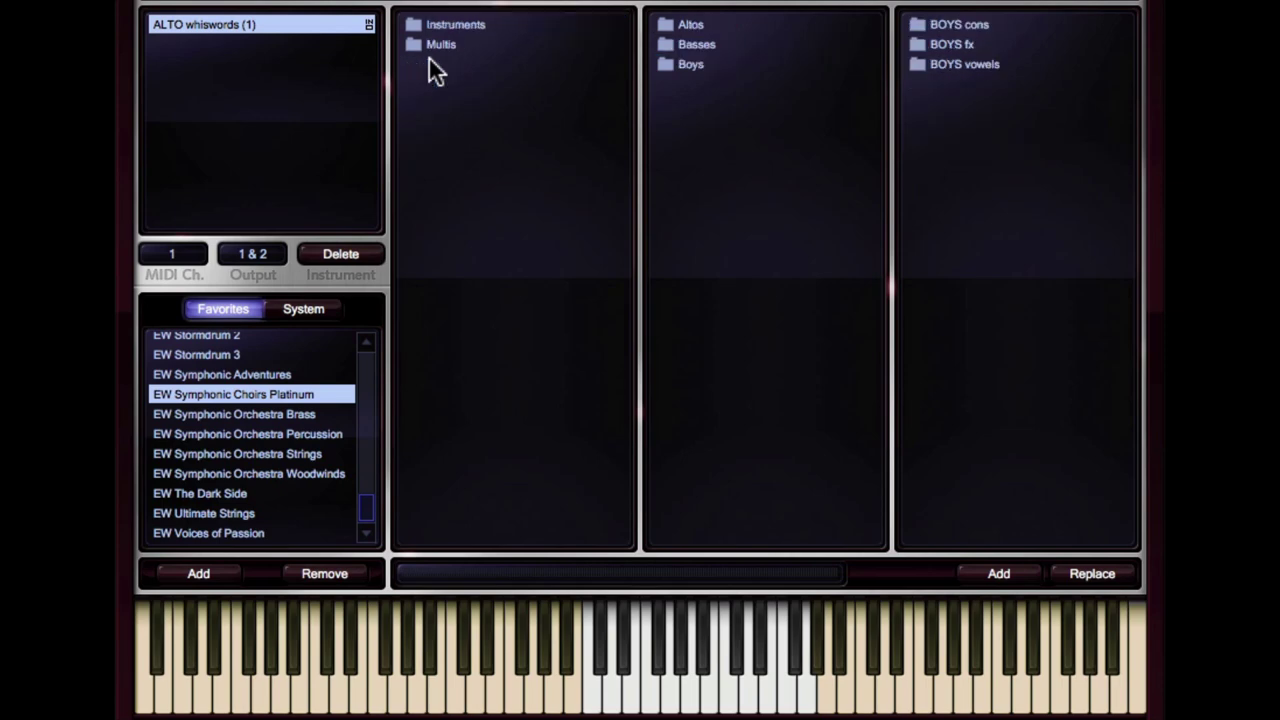
pyautogui.click(952, 66)
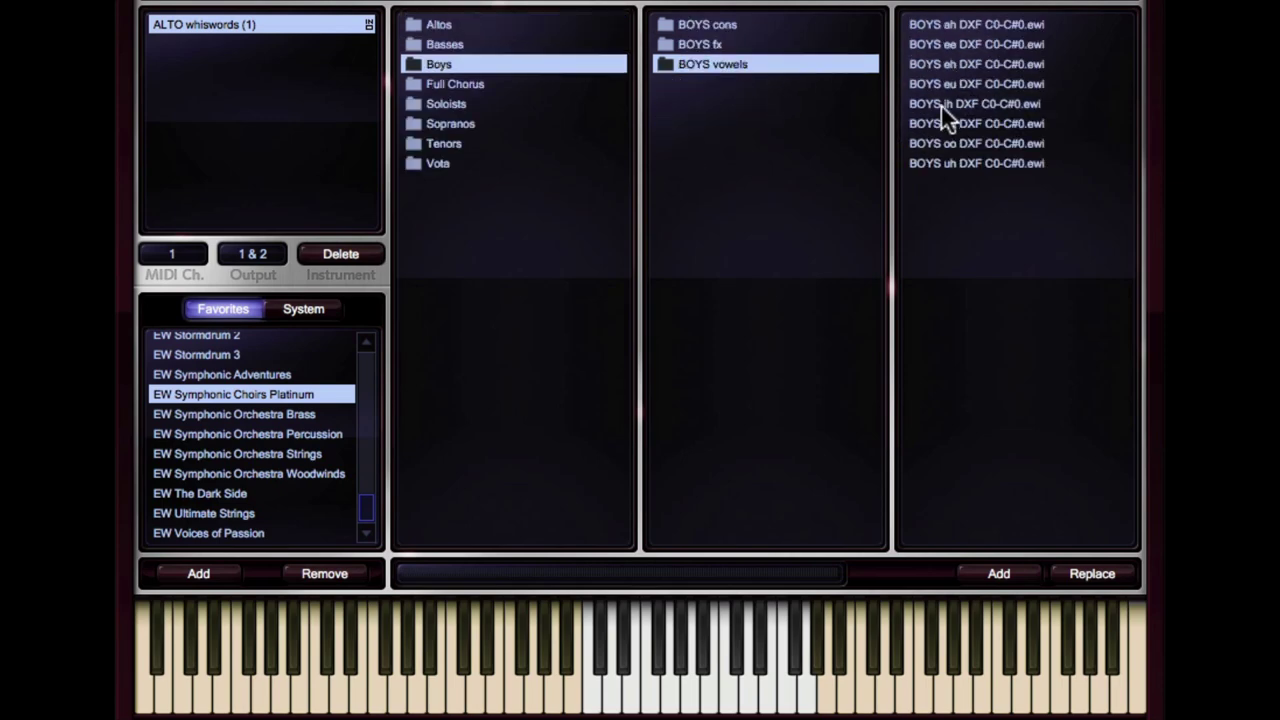
pyautogui.doubleClick(964, 24)
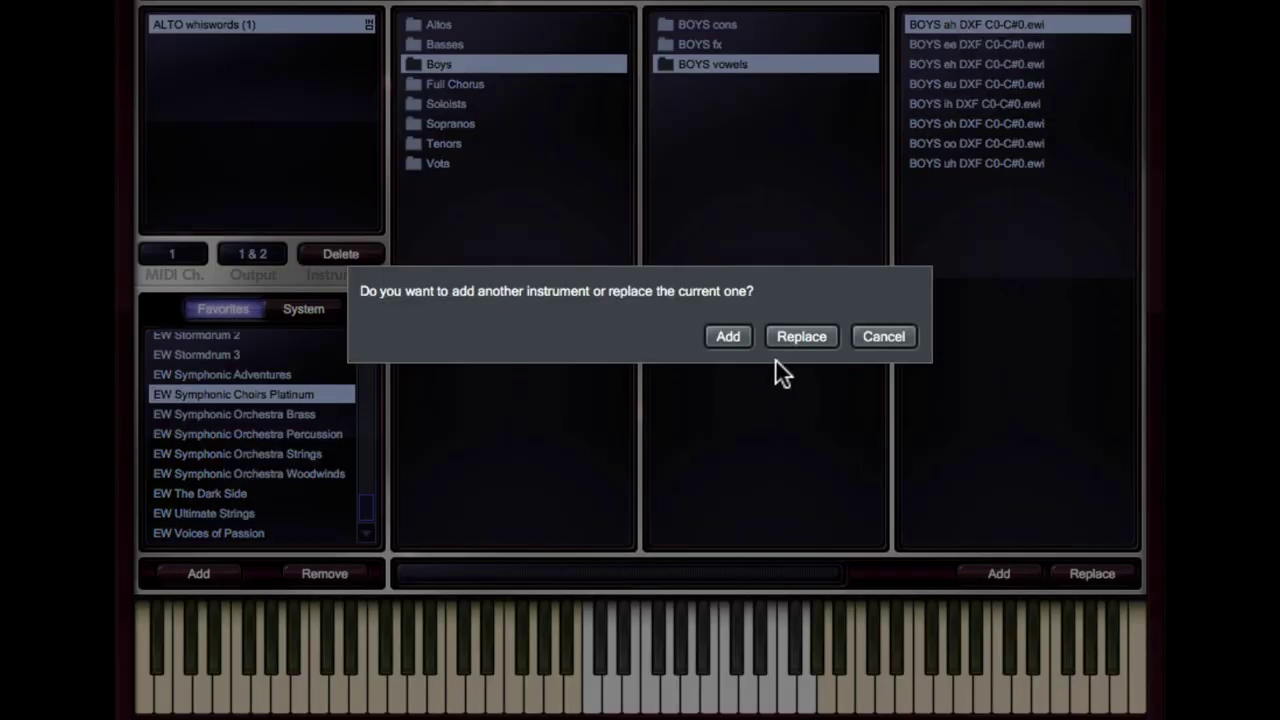
pyautogui.click(786, 339)
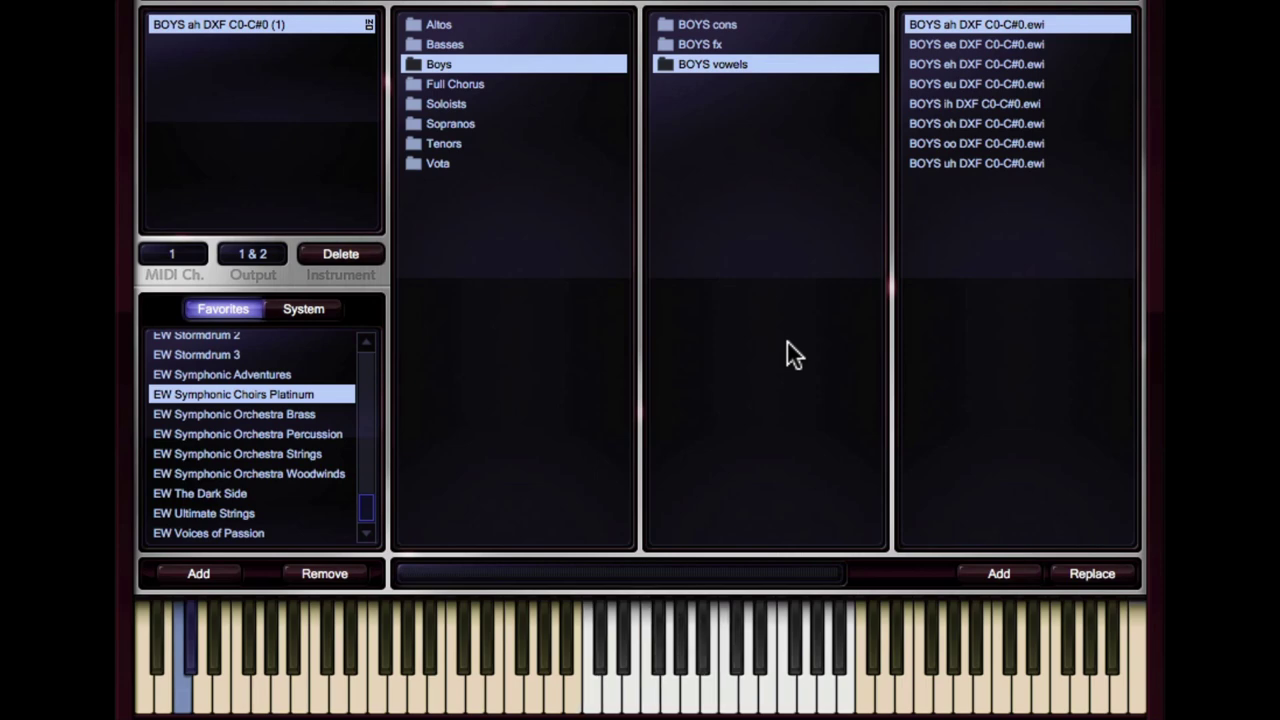
# - Replace BOYS ah DXF with the FULLCHORUS MM NN MOD patch
pyautogui.click(507, 80)
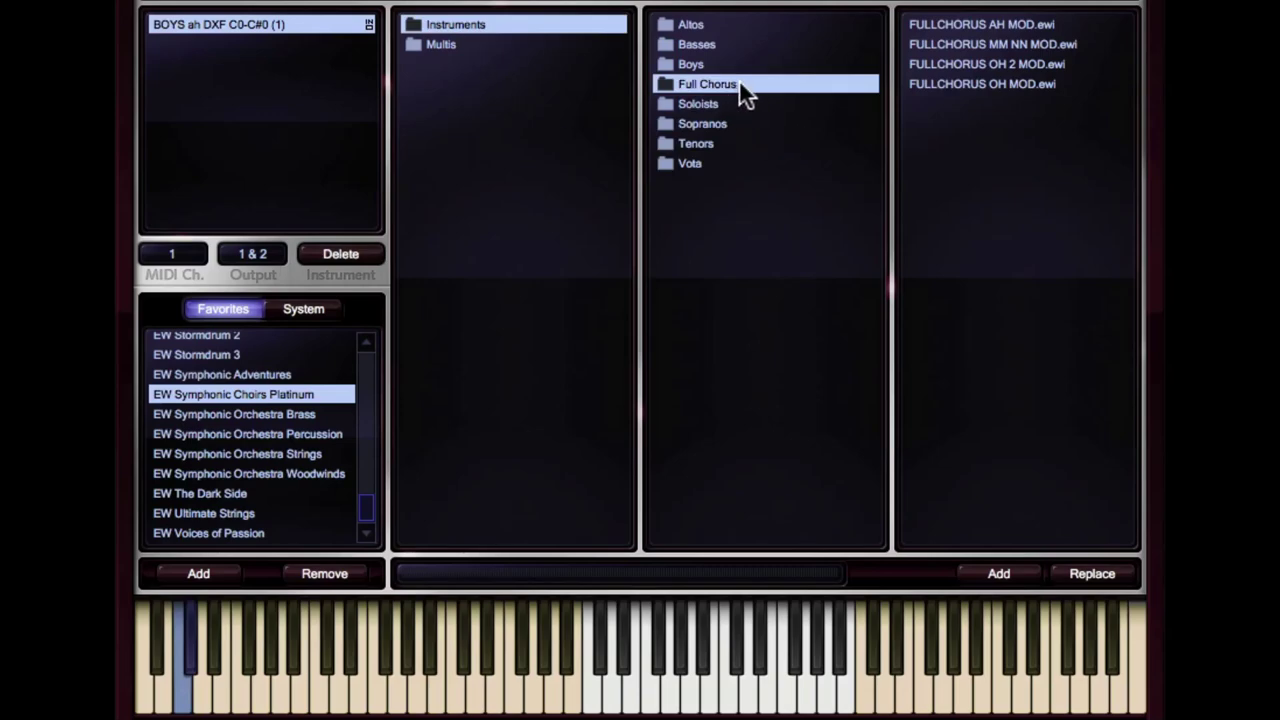
pyautogui.doubleClick(1003, 44)
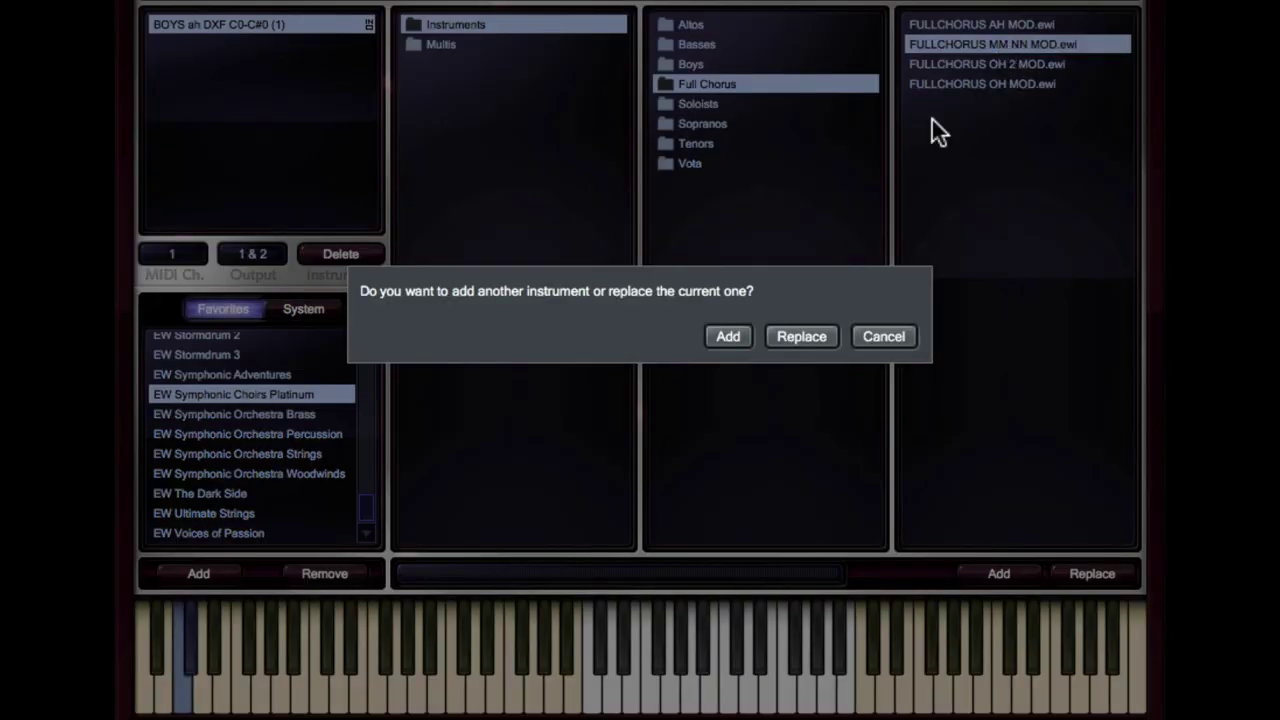
pyautogui.click(791, 326)
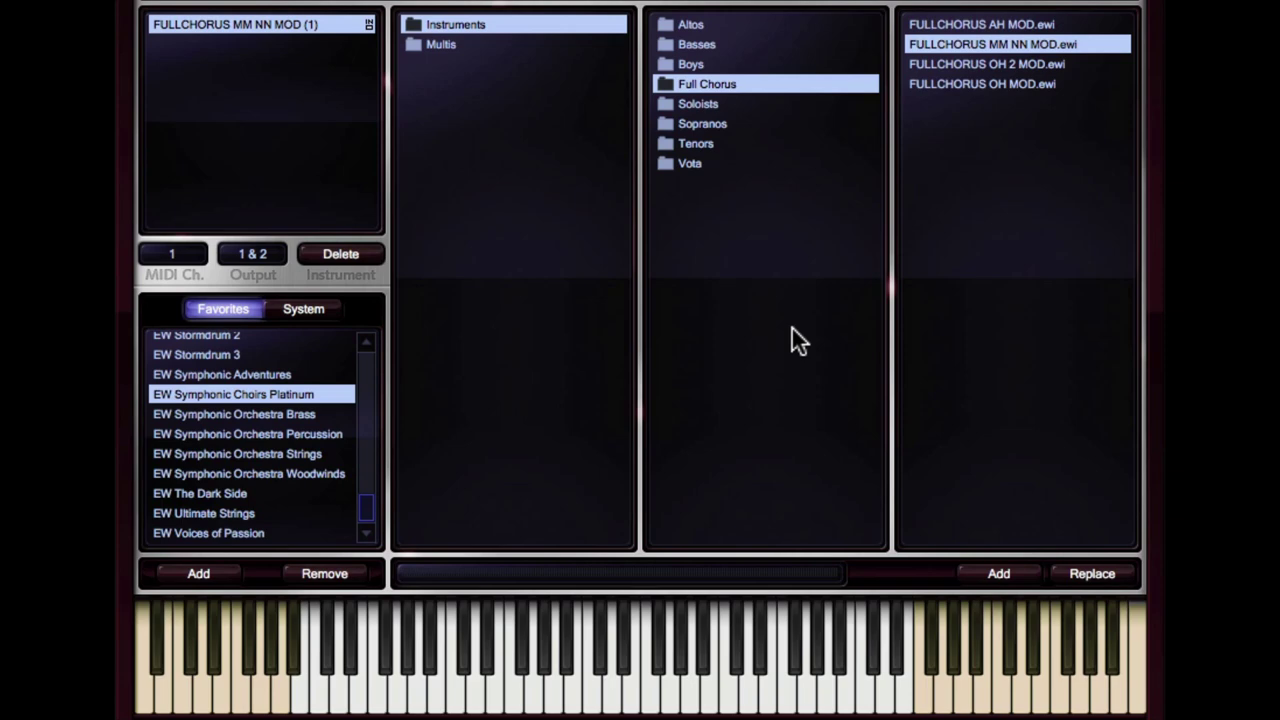
# - Browse the Soloists and Vota instrument folders, then list the six Altos WB multis
pyautogui.click(451, 44)
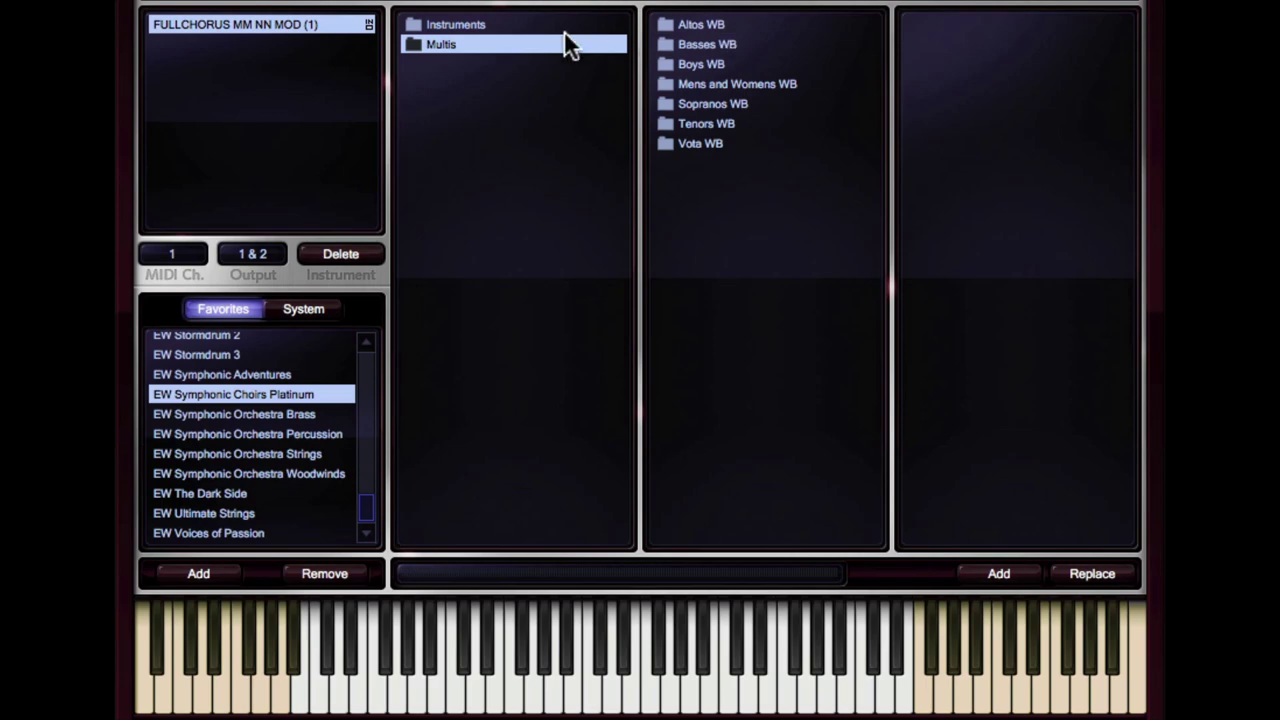
pyautogui.click(533, 28)
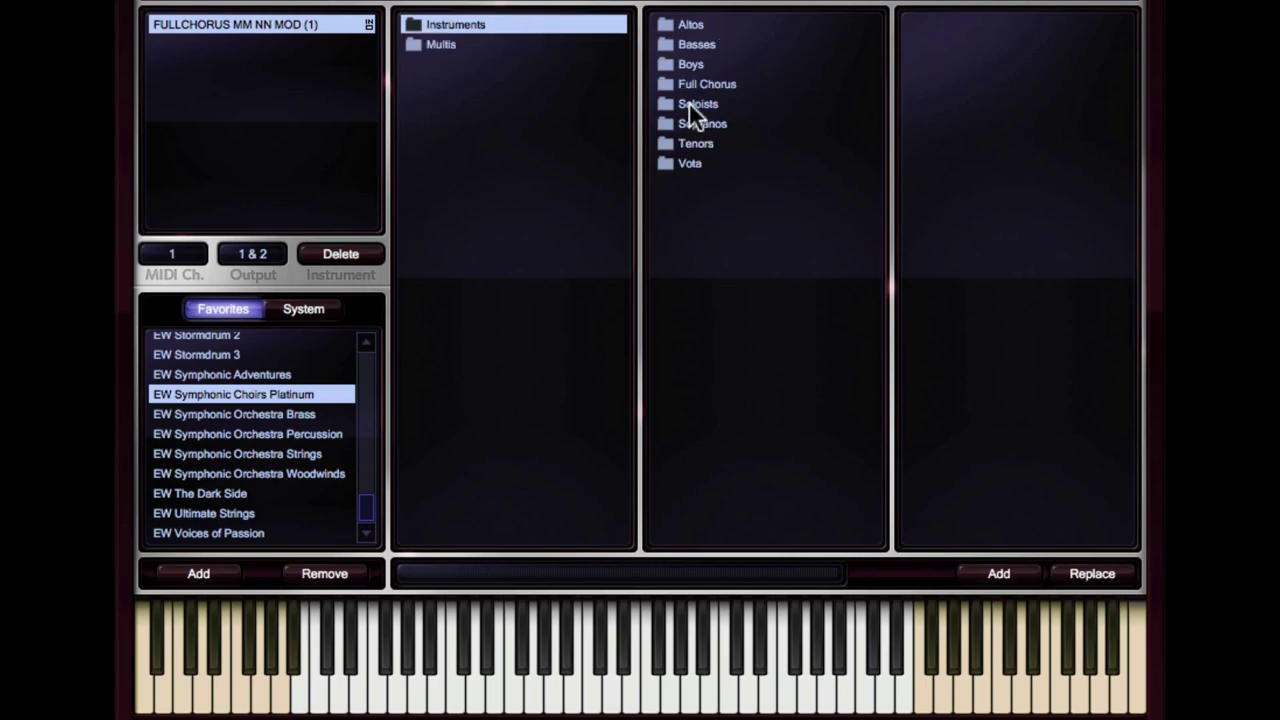
pyautogui.click(778, 103)
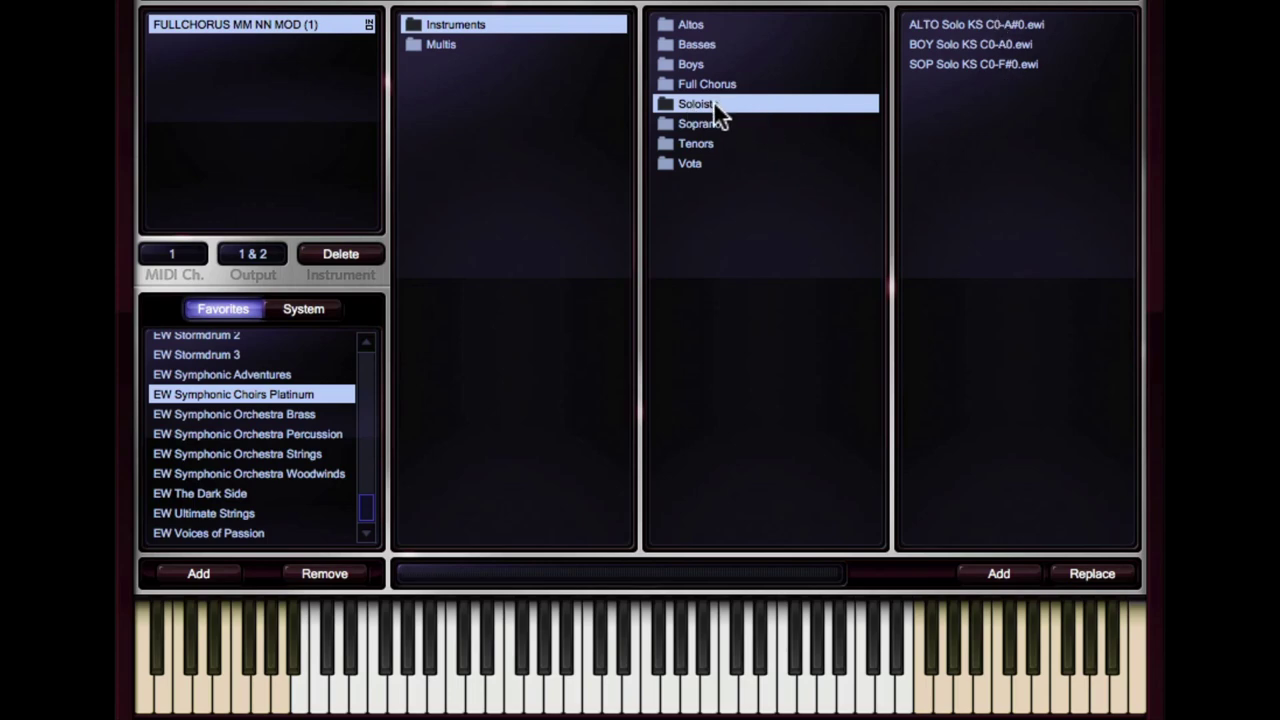
pyautogui.click(712, 160)
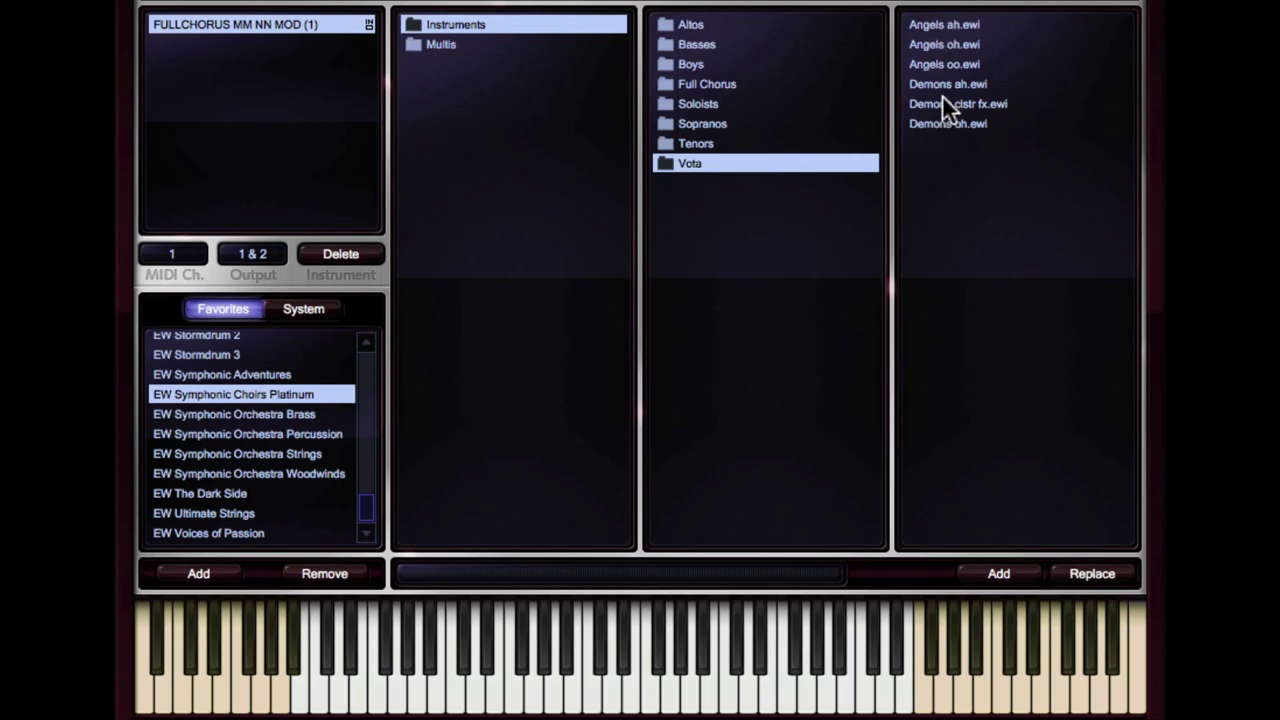
pyautogui.click(439, 44)
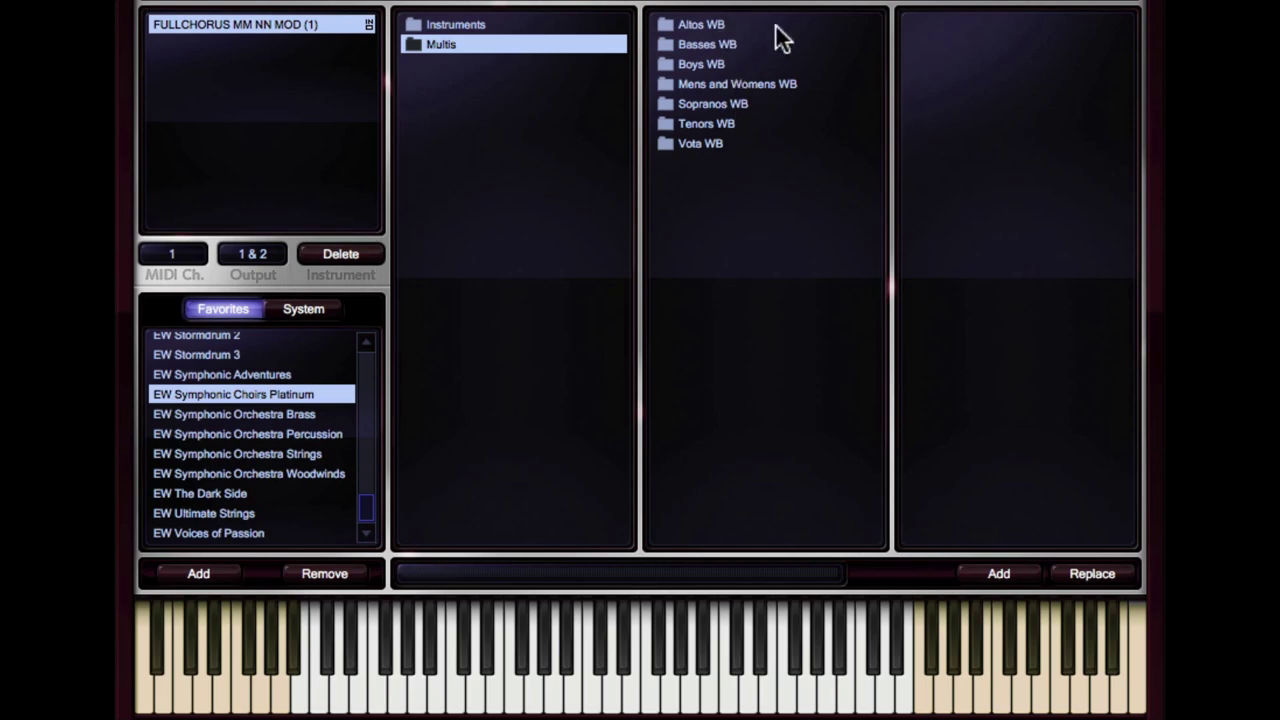
pyautogui.click(734, 23)
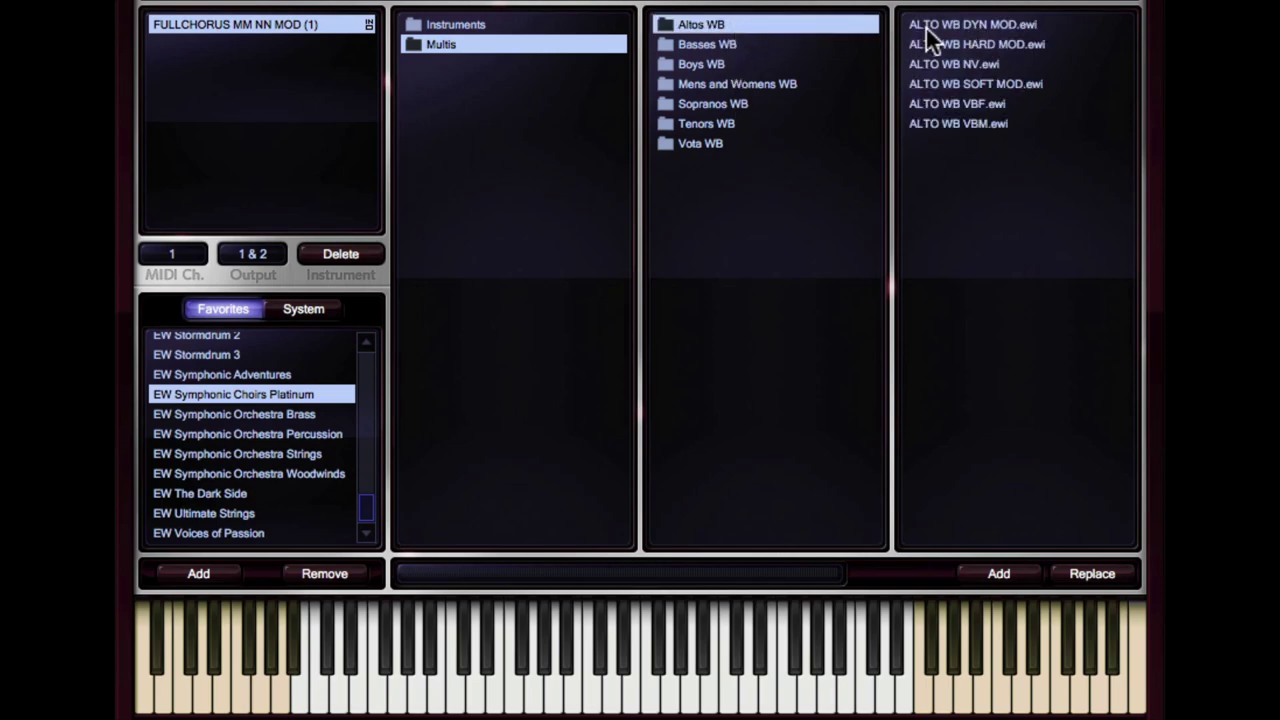
# - Load ALTO WB DYN MOD.ewi over FULLCHORUS, then inspect ALTO Util P3 and P1
pyautogui.doubleClick(994, 24)
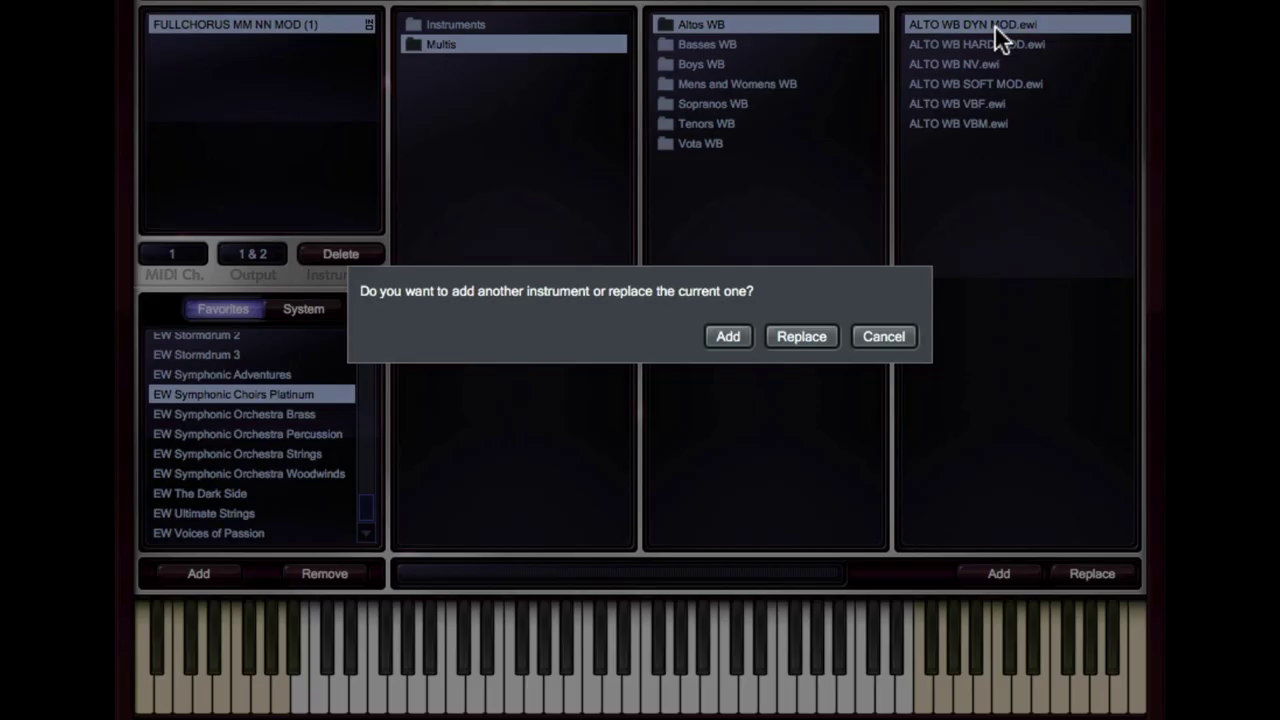
pyautogui.click(800, 338)
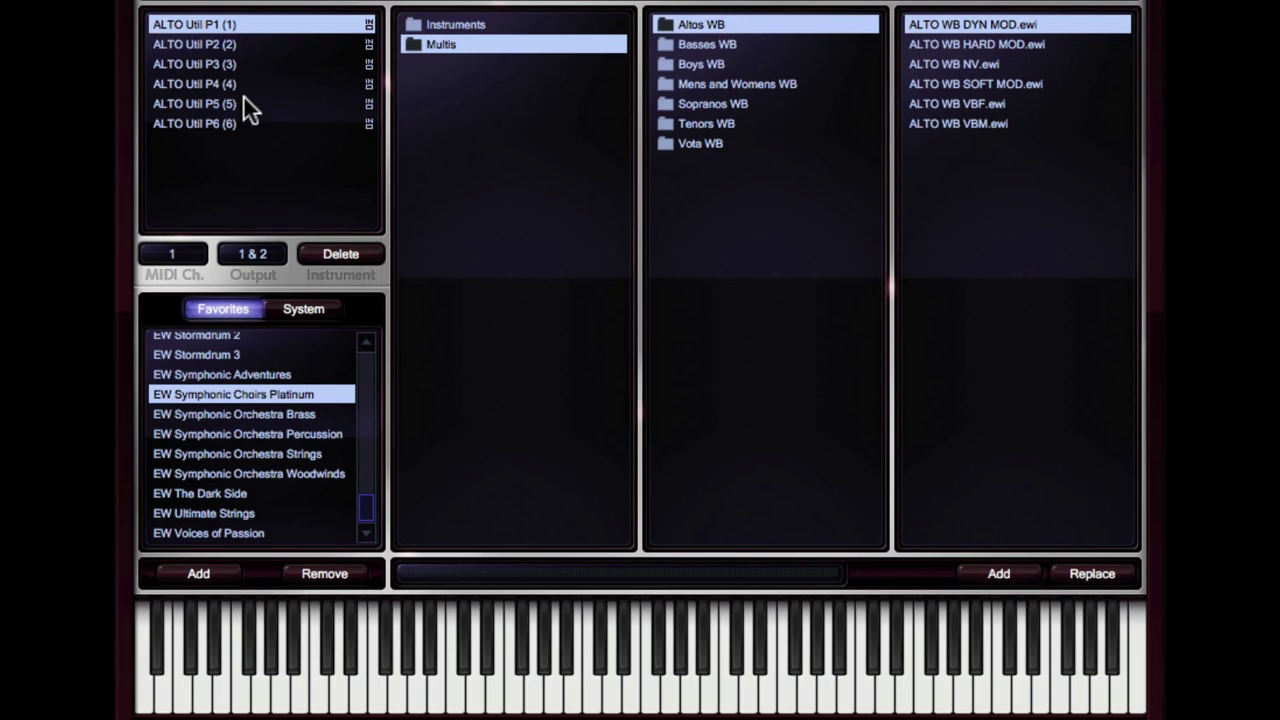
pyautogui.click(246, 62)
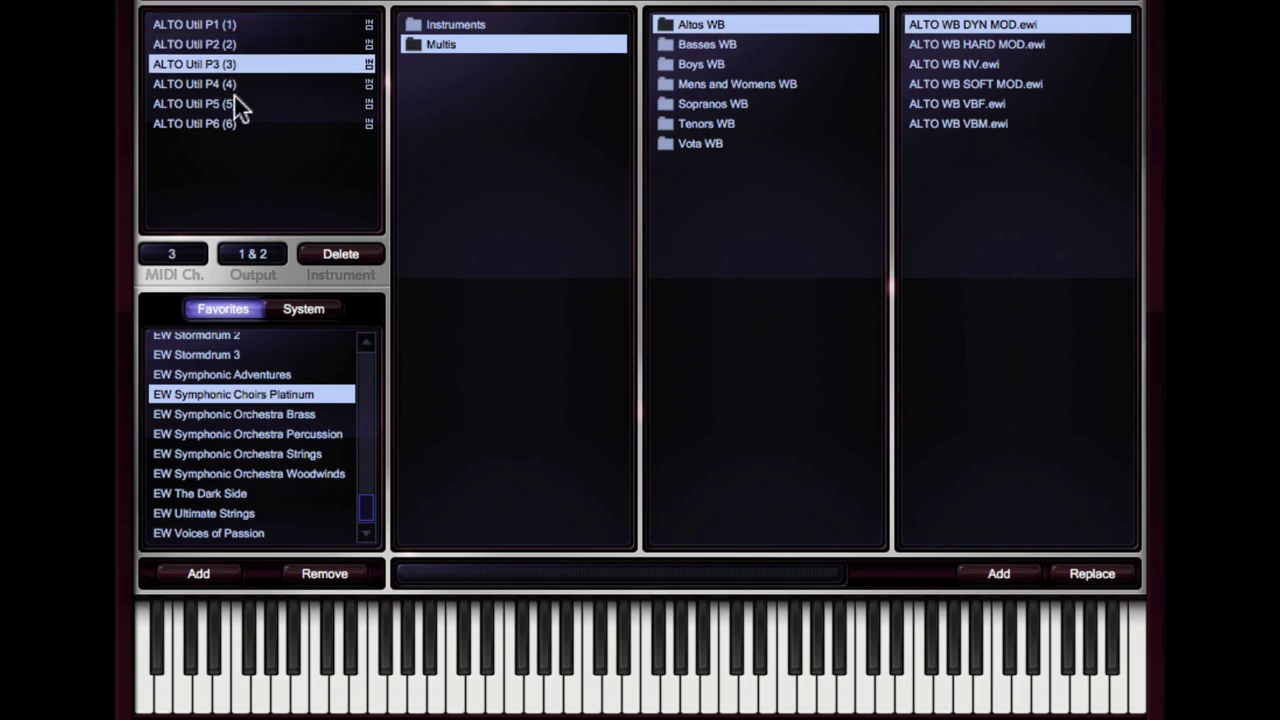
pyautogui.click(237, 28)
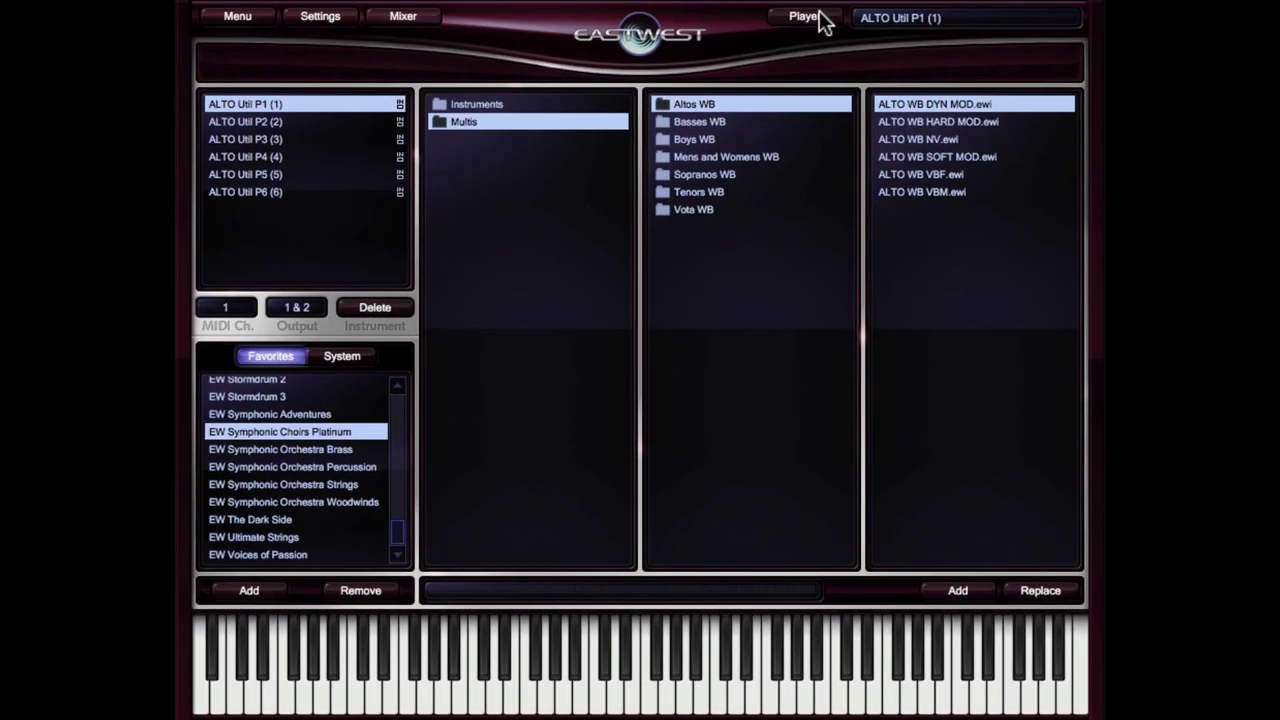
# - Show the ALTO Util P1 player page and set master tuning to COARSE
pyautogui.click(819, 14)
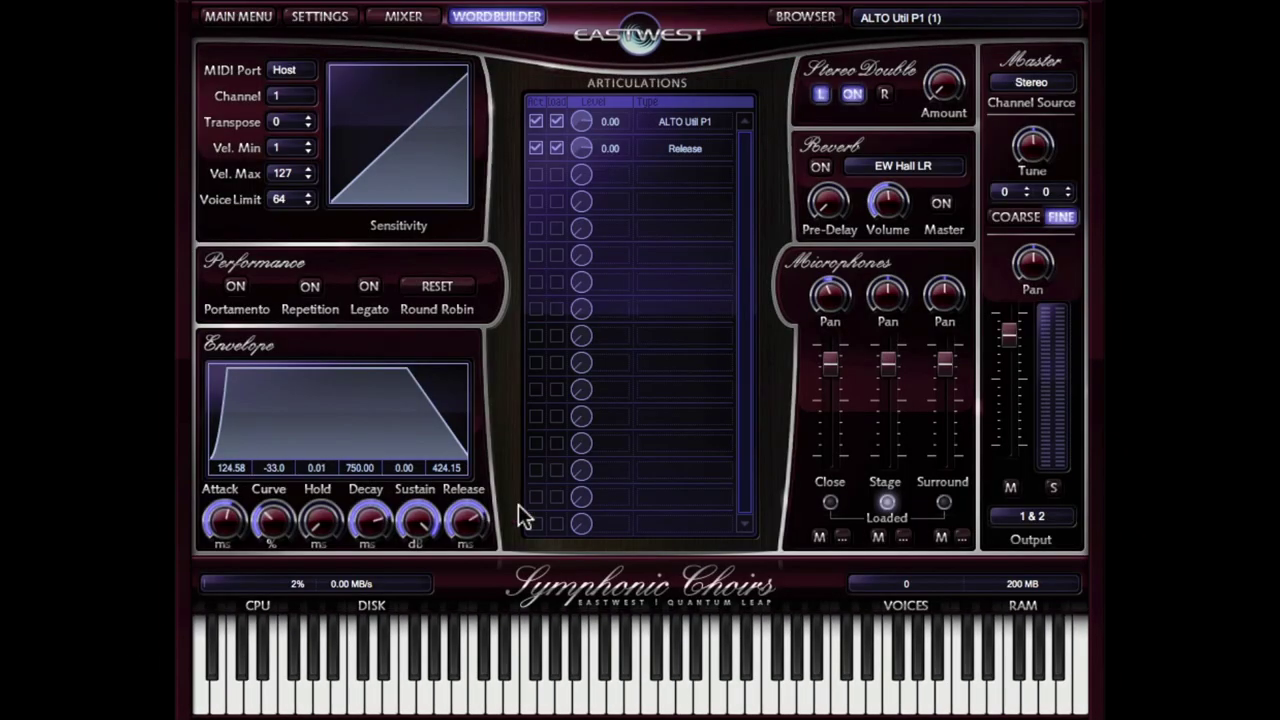
pyautogui.click(805, 17)
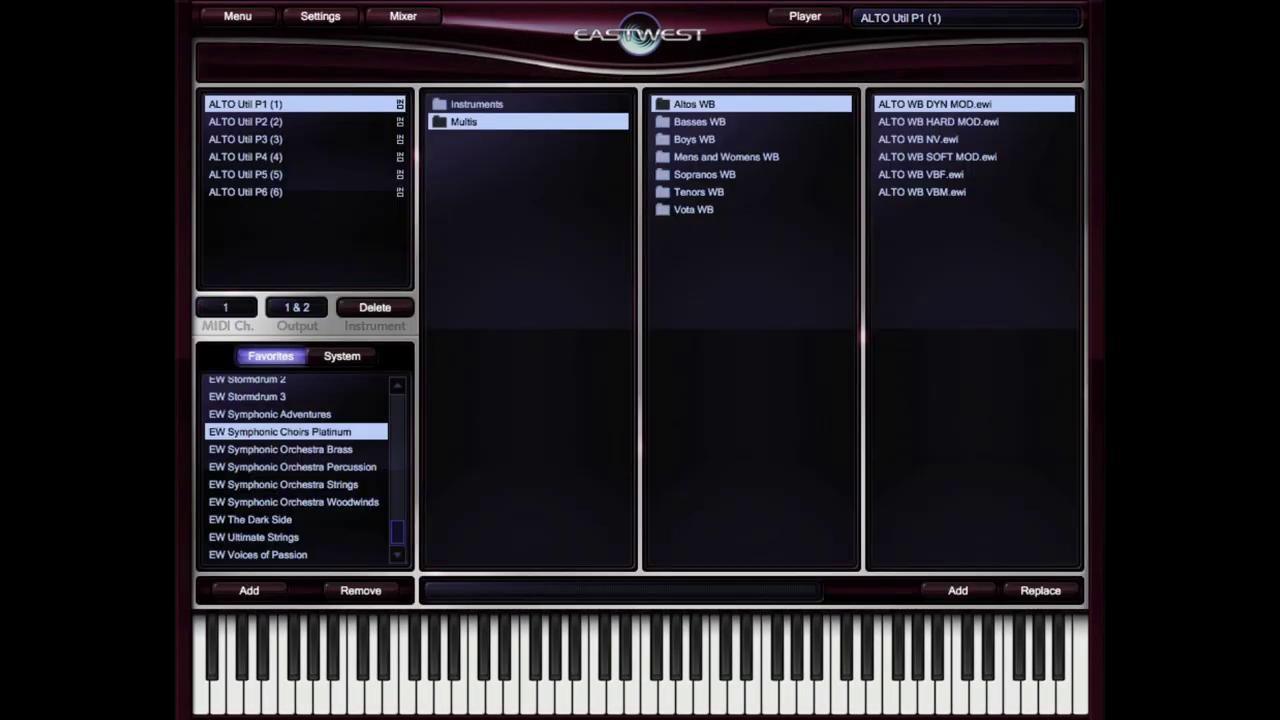
pyautogui.click(806, 17)
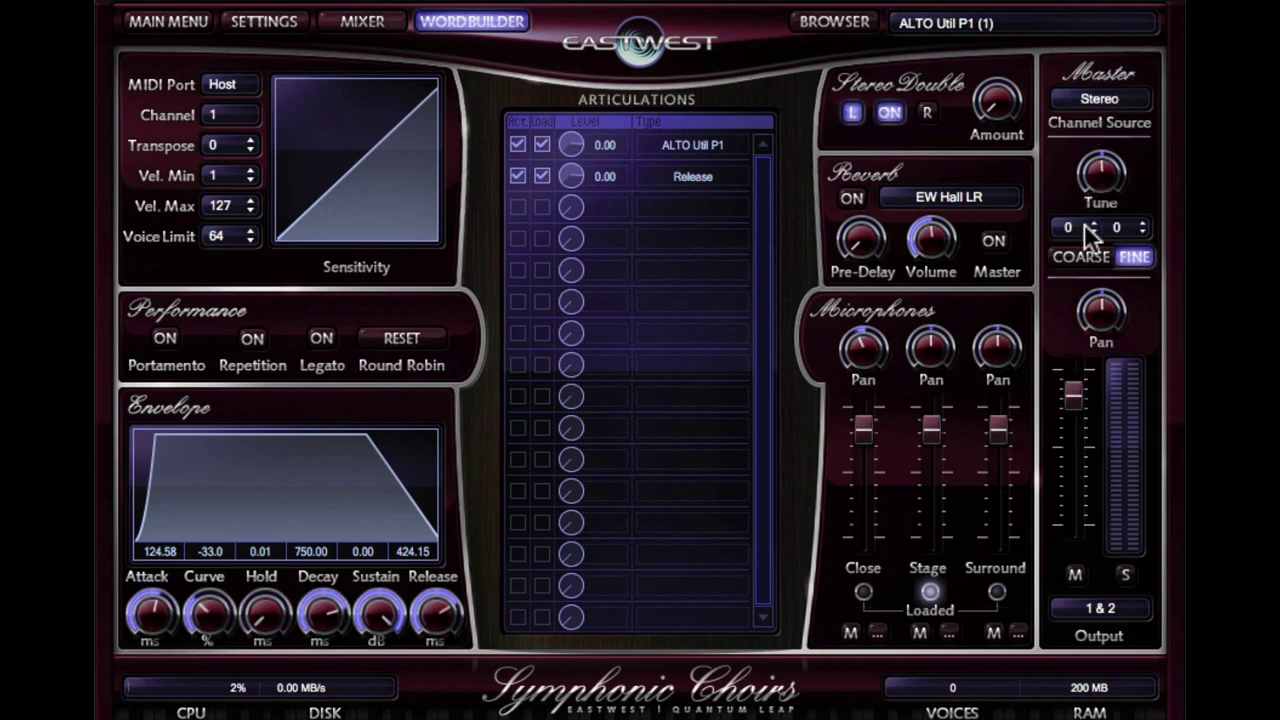
pyautogui.click(1079, 258)
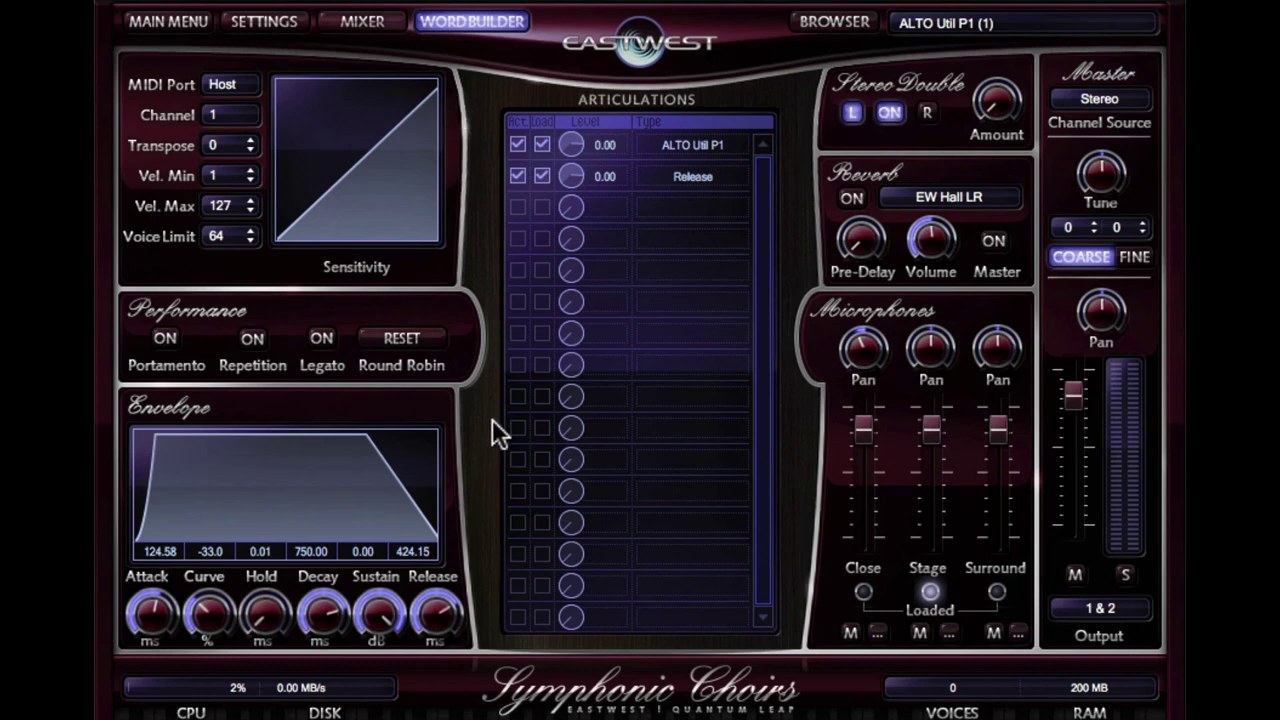
# - Open WordBuilder on 'Ha le IO yia' and cycle English, Phonetics and Votox, ending on Phonetics
pyautogui.click(462, 24)
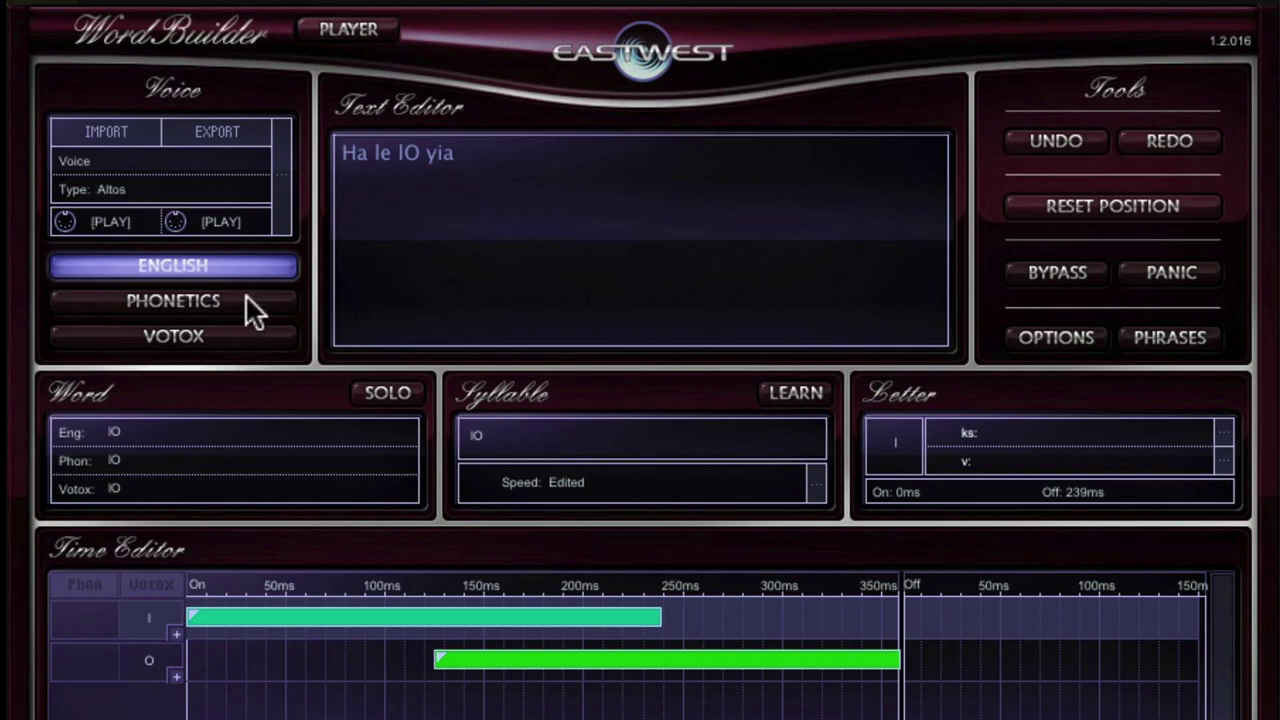
pyautogui.click(188, 301)
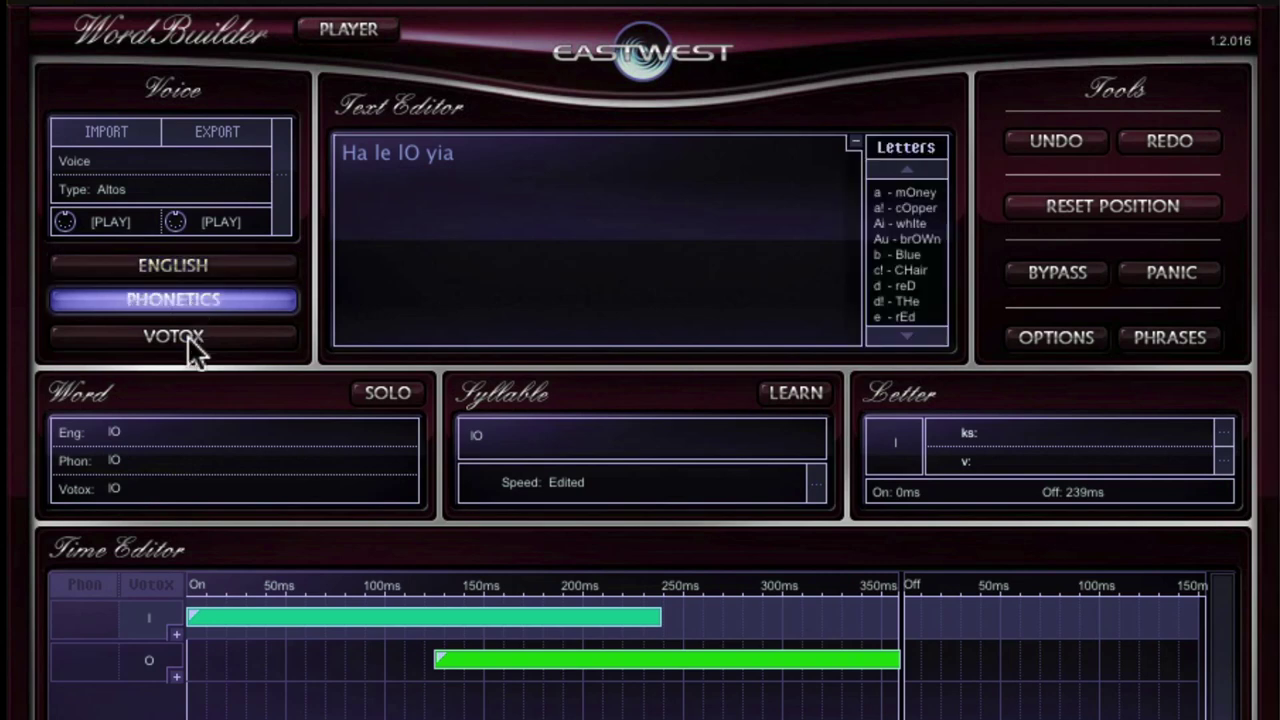
pyautogui.click(187, 340)
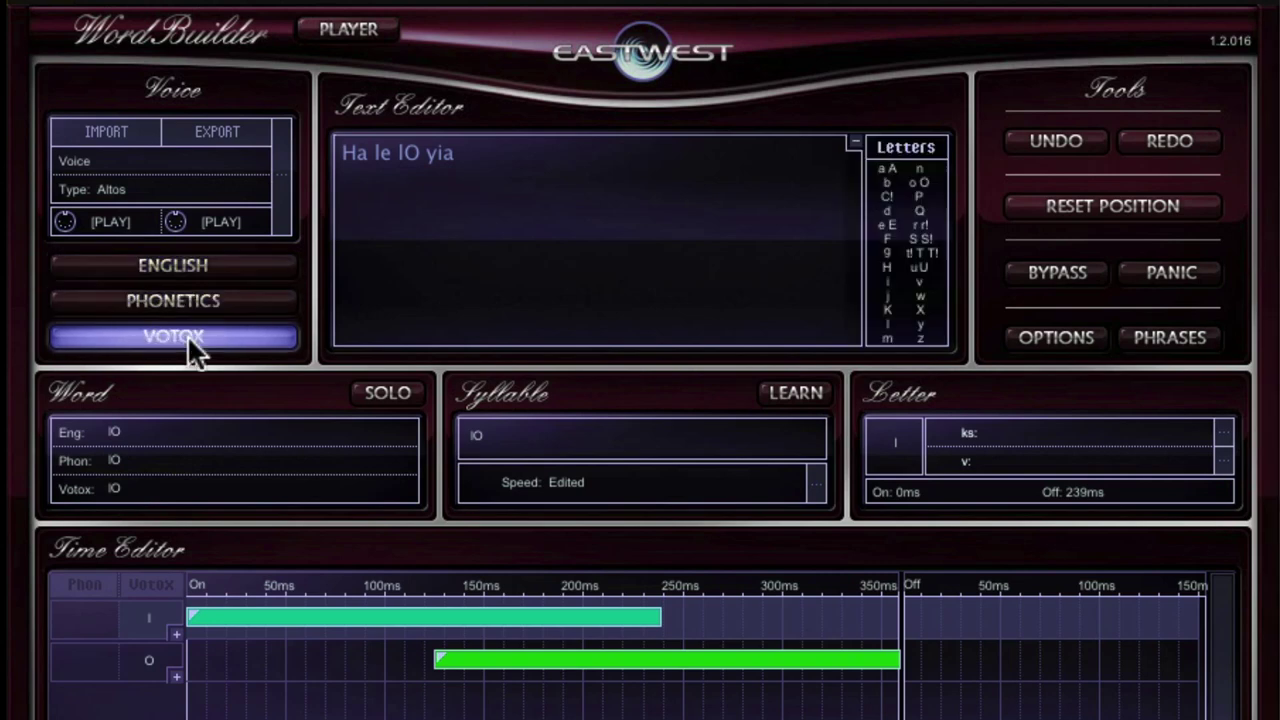
pyautogui.click(174, 264)
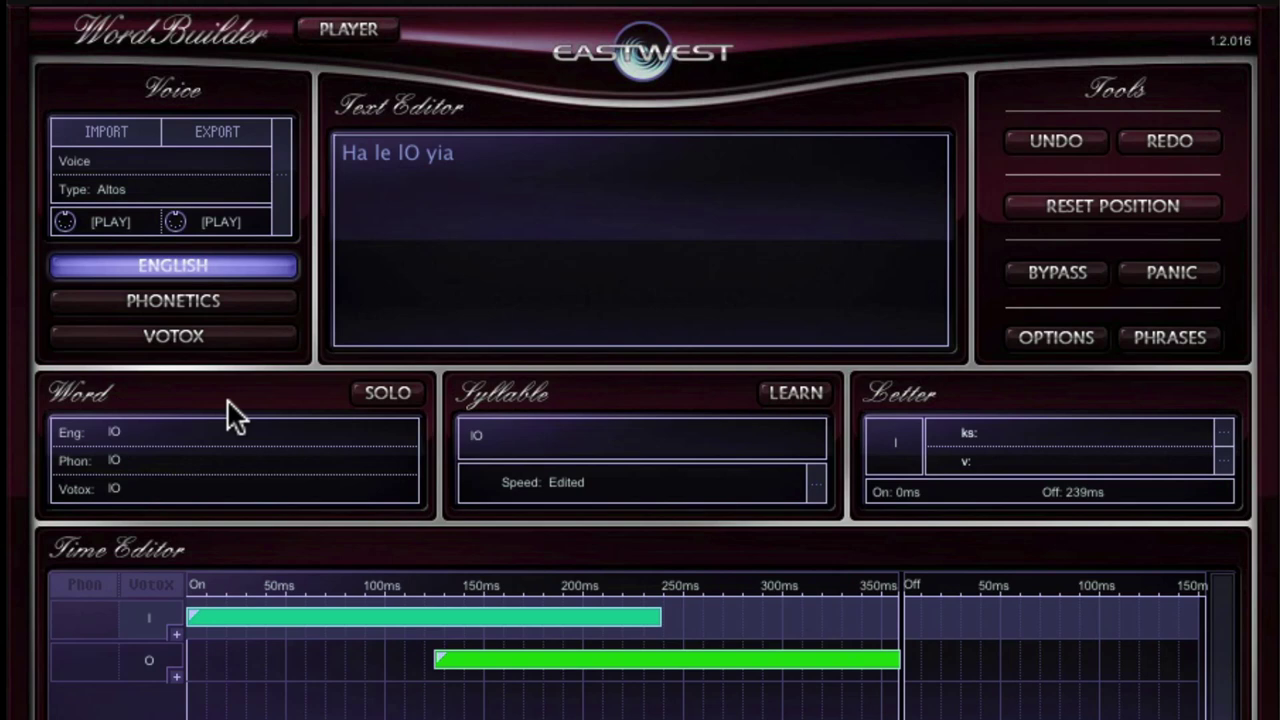
pyautogui.click(184, 296)
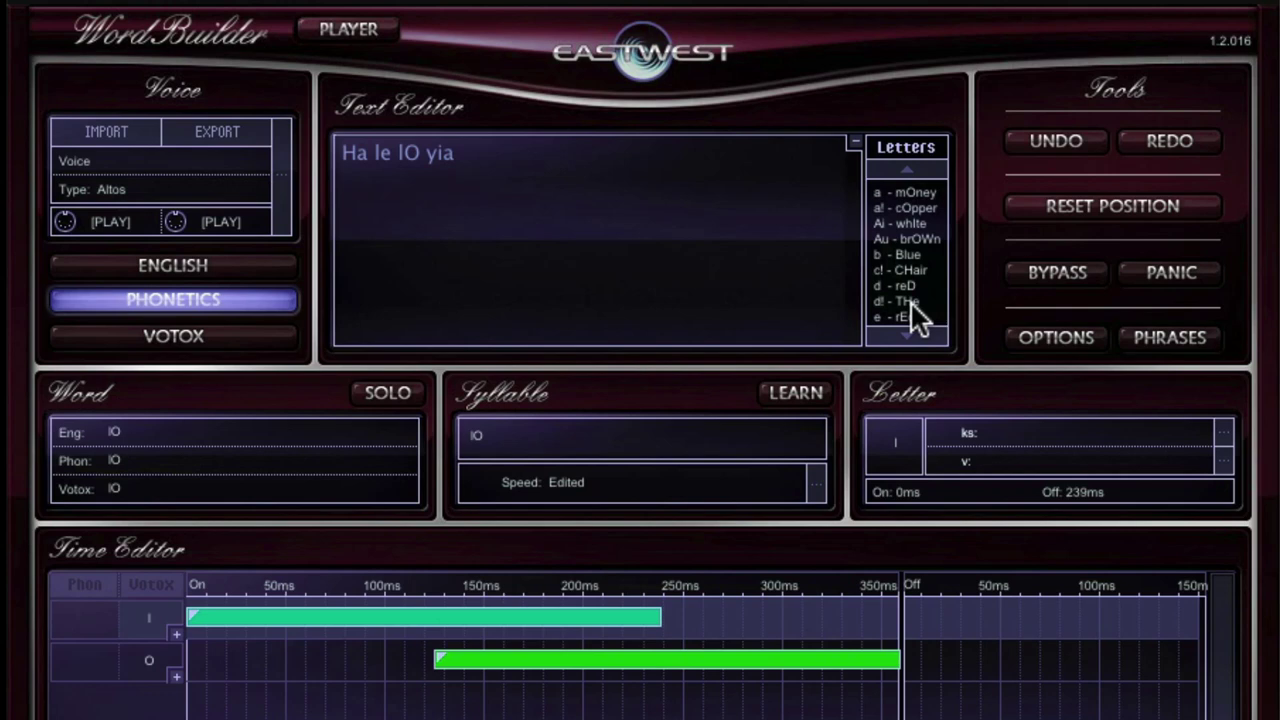
pyautogui.click(203, 338)
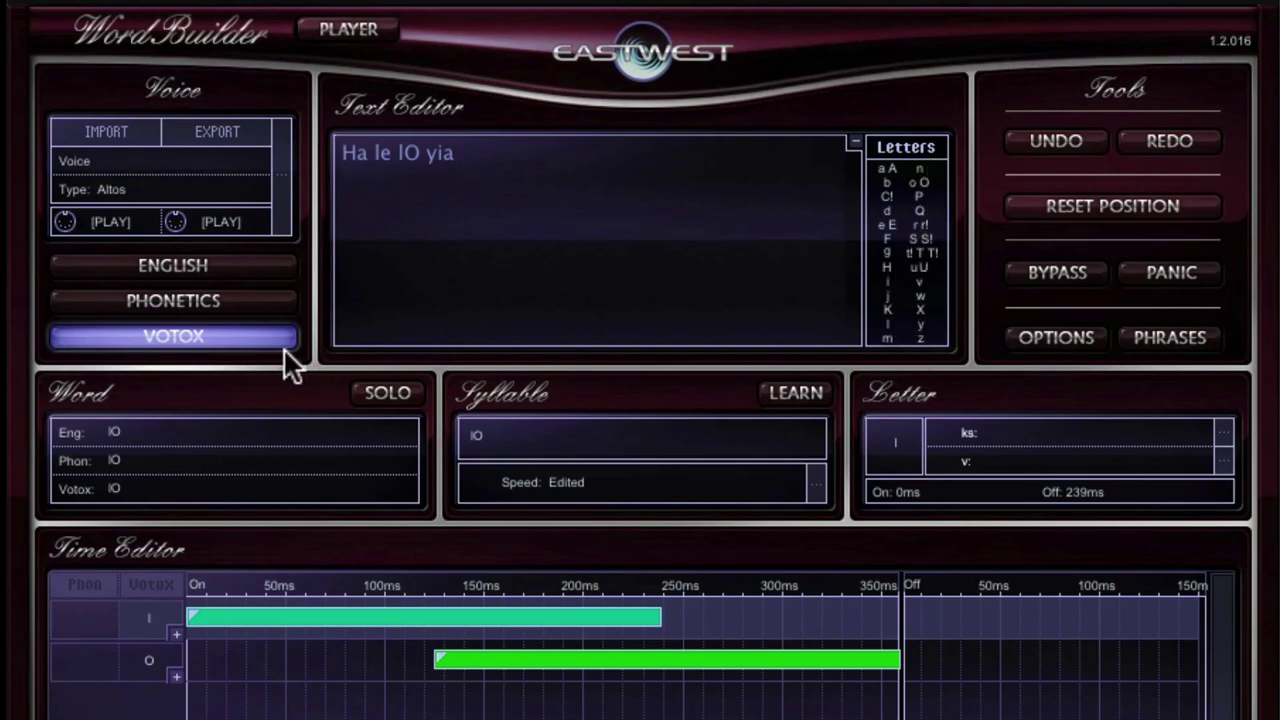
pyautogui.click(197, 302)
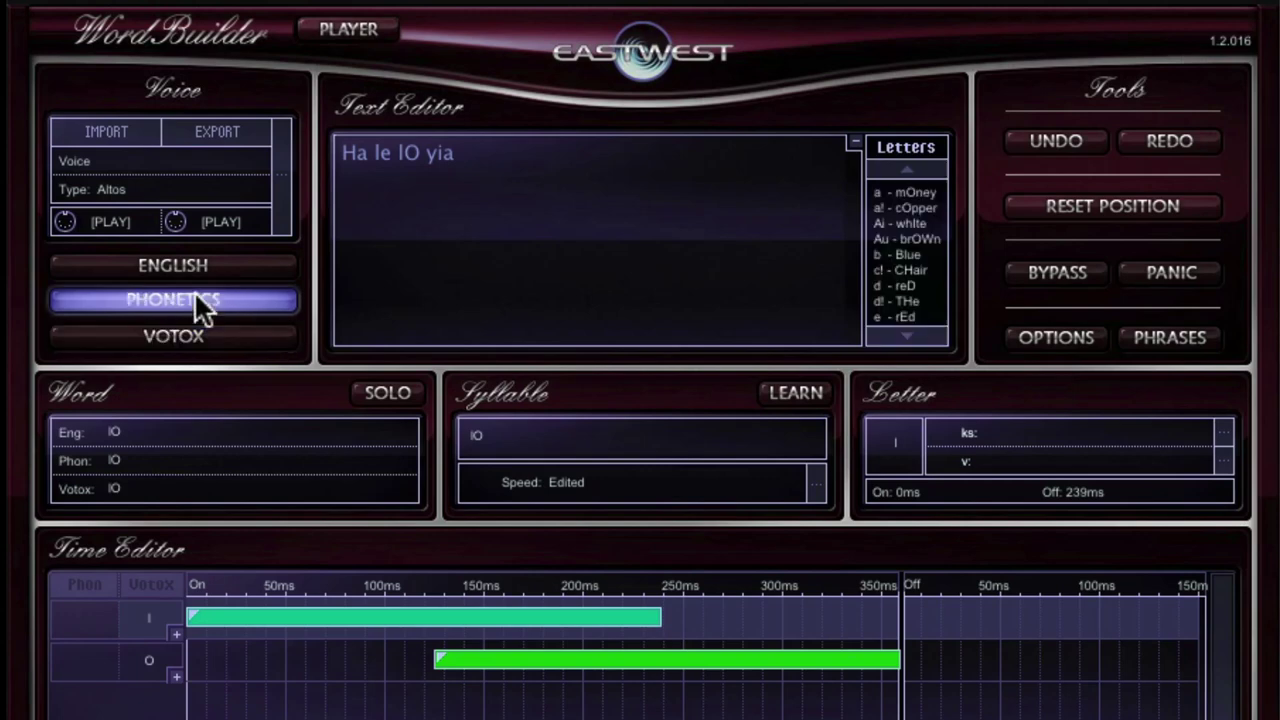
# - Select VOTOX in the Voice section to bring up the Votox letter list
pyautogui.click(189, 337)
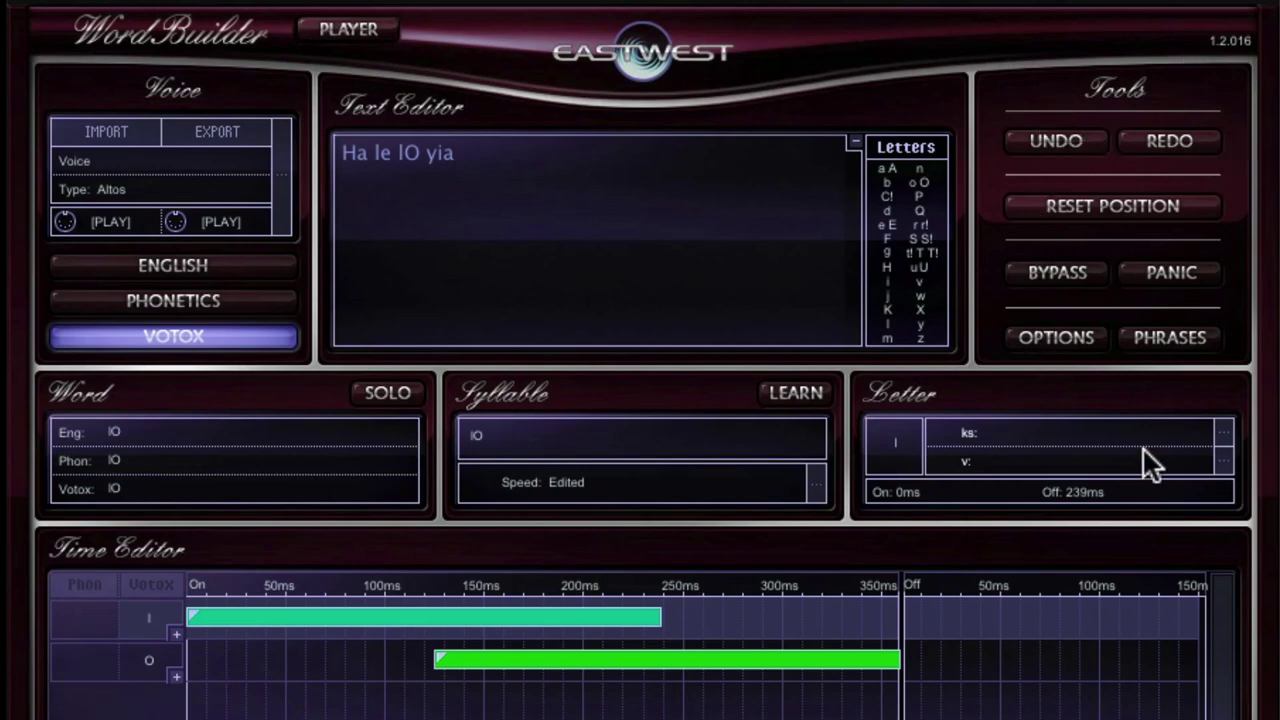
pyautogui.click(1074, 212)
pyautogui.click(1043, 266)
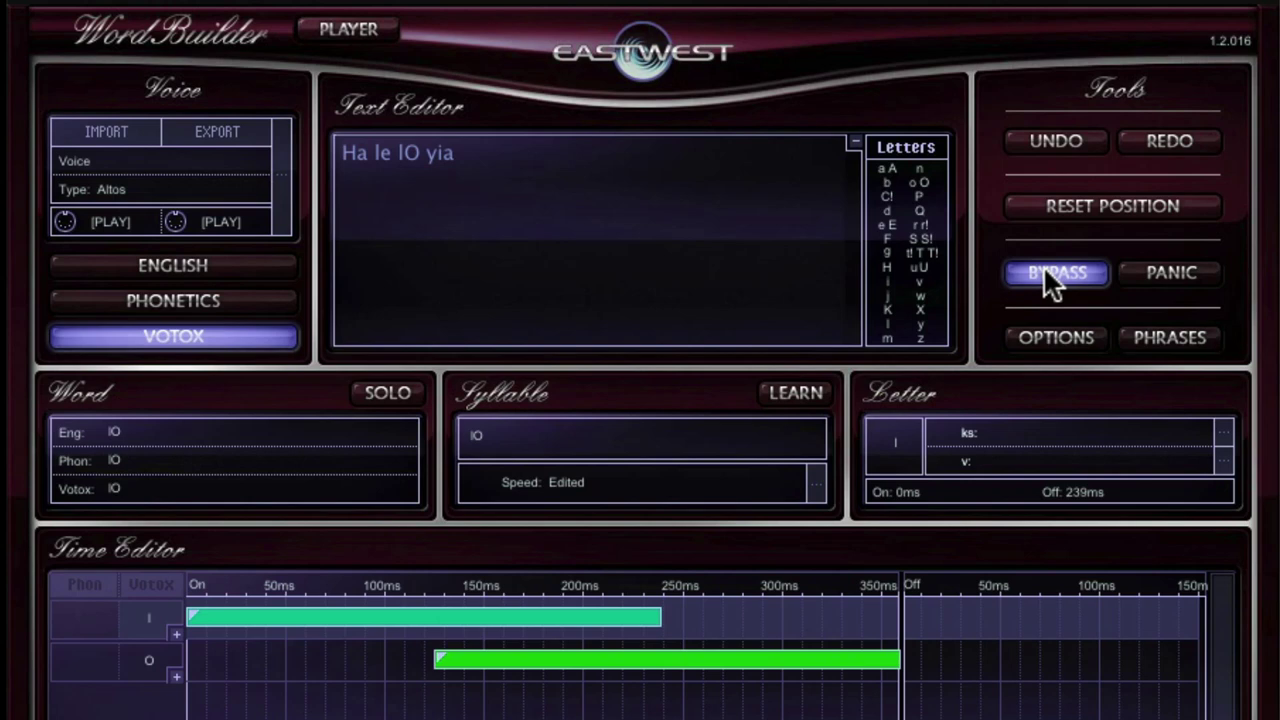
pyautogui.click(1043, 265)
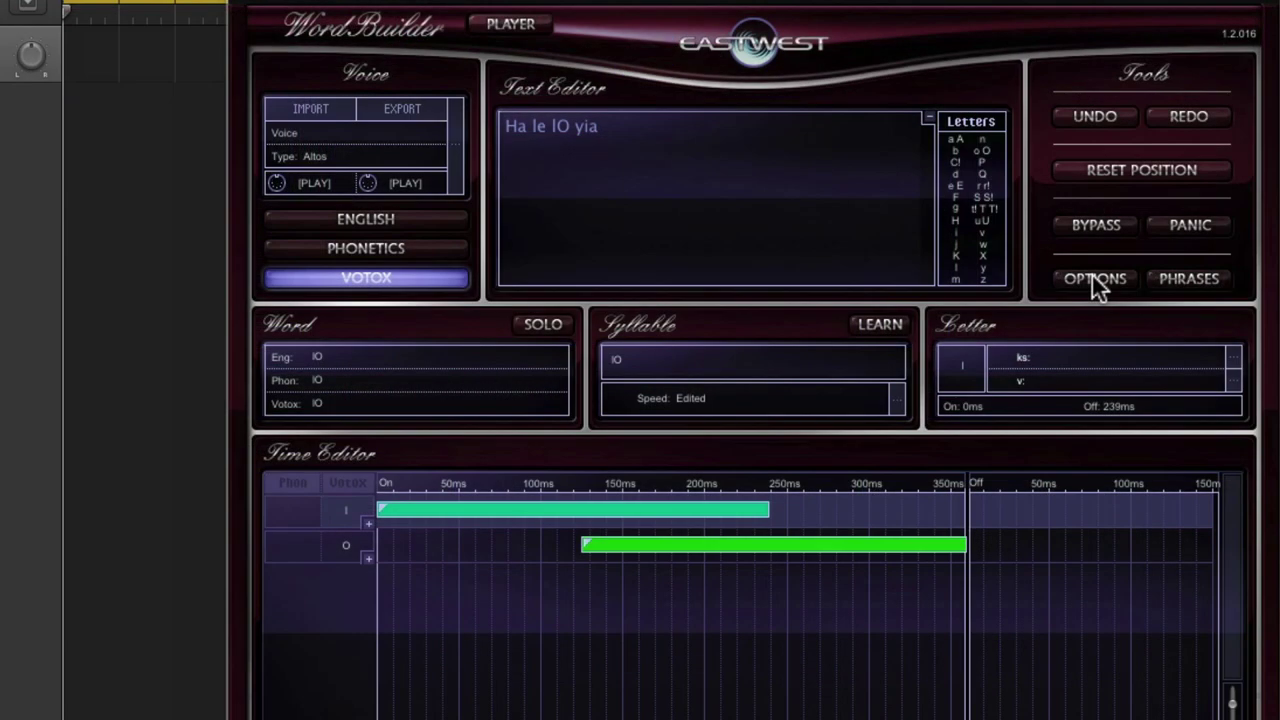
pyautogui.click(1092, 278)
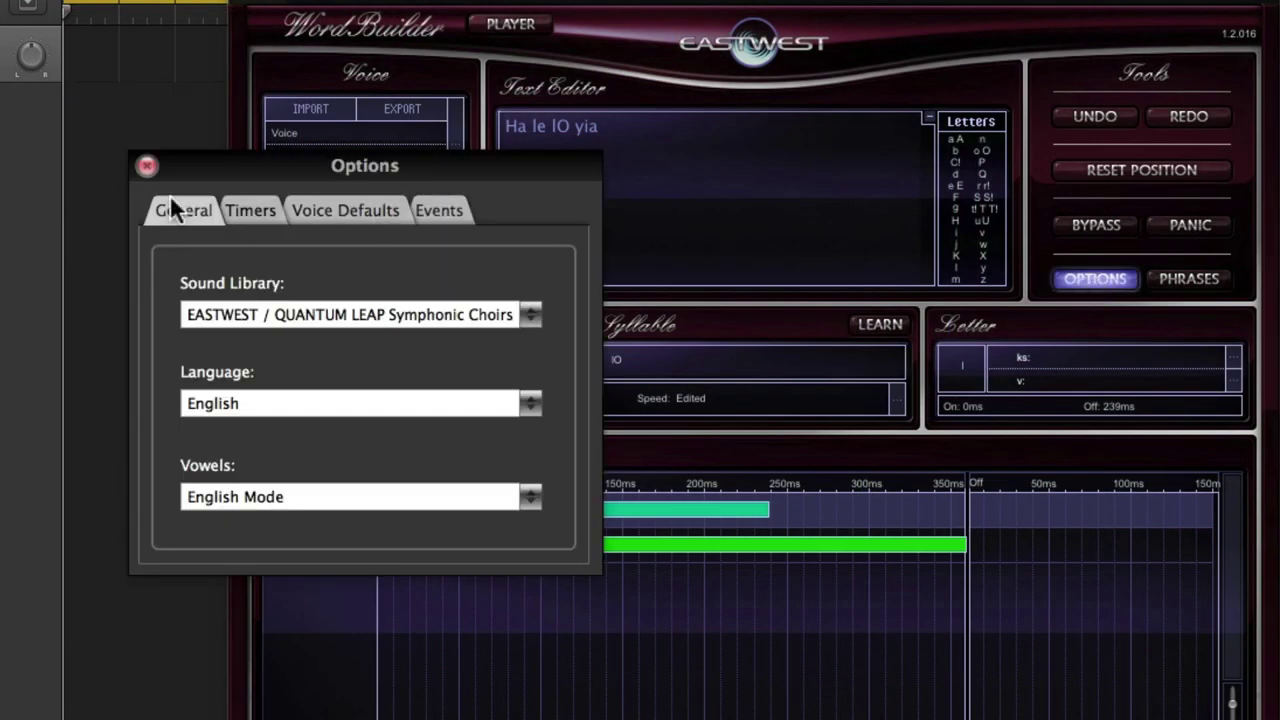
pyautogui.click(146, 165)
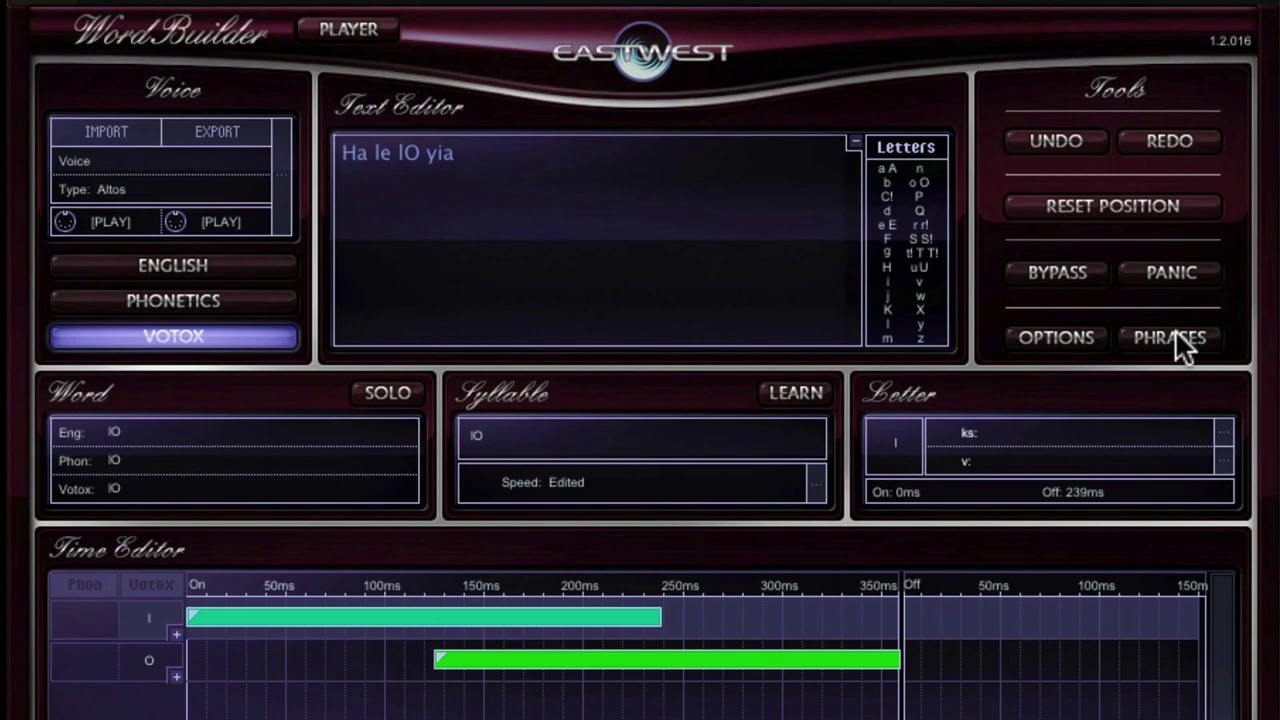
pyautogui.click(1178, 333)
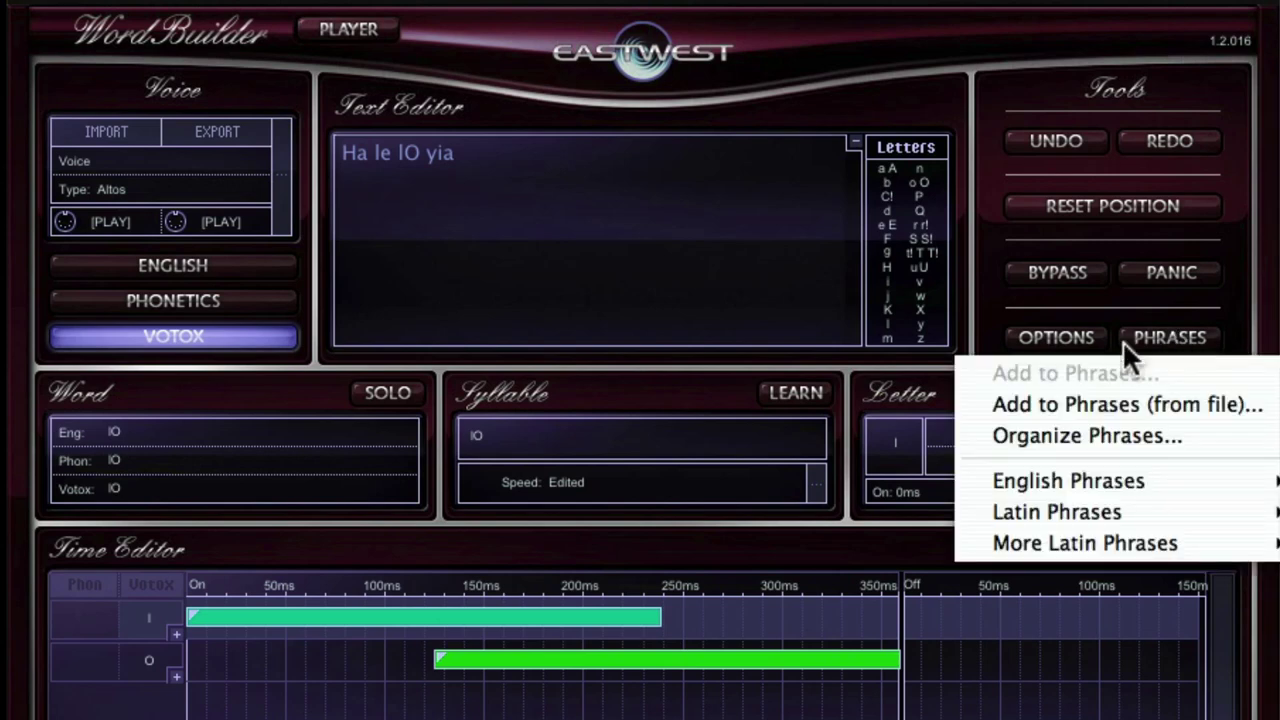
pyautogui.click(996, 257)
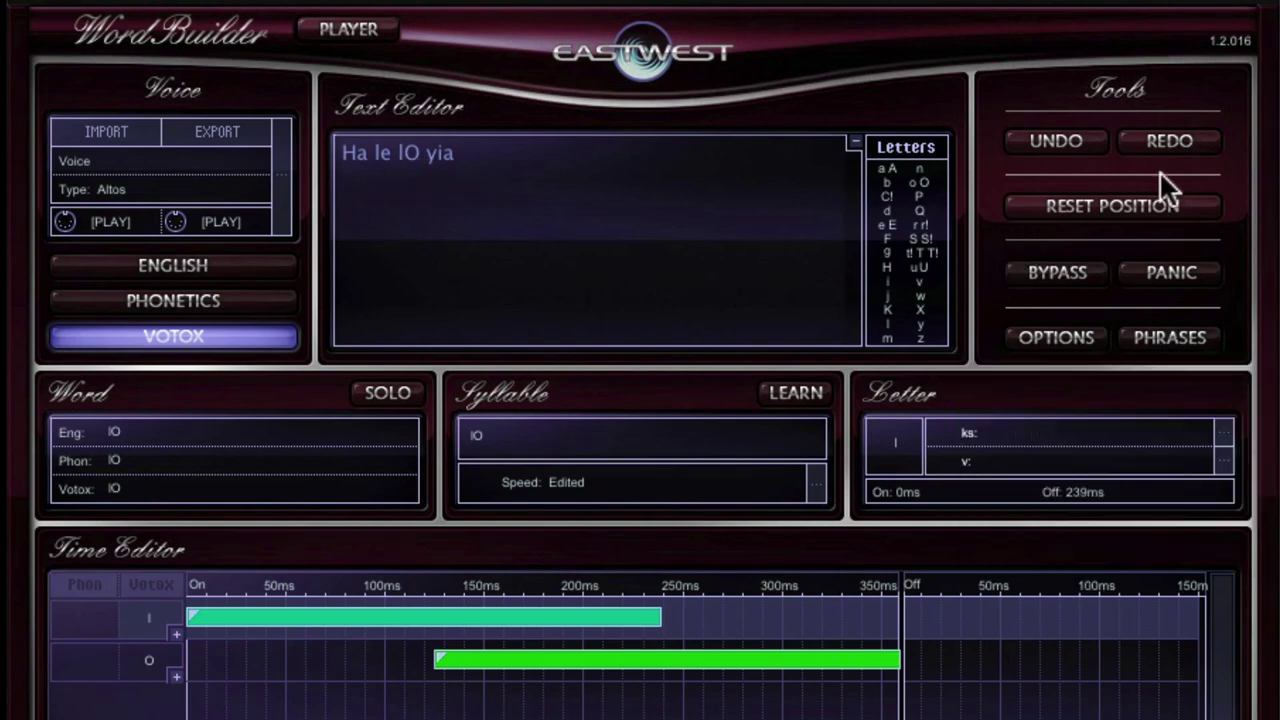
# - Reset the phrase to its start and step the Text Editor to the word 'yia'
pyautogui.click(1117, 206)
pyautogui.press('Right')
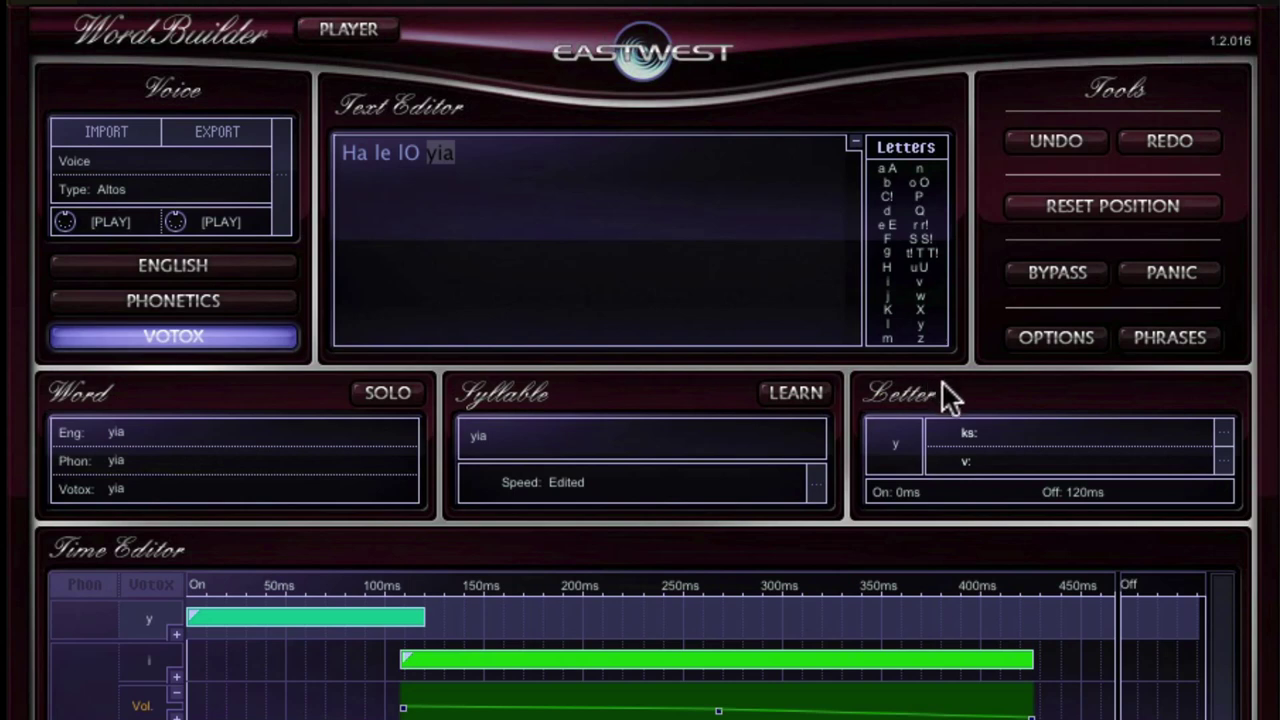
# - Select the word Ha, solo it briefly, then switch SOLO back off
pyautogui.click(350, 152)
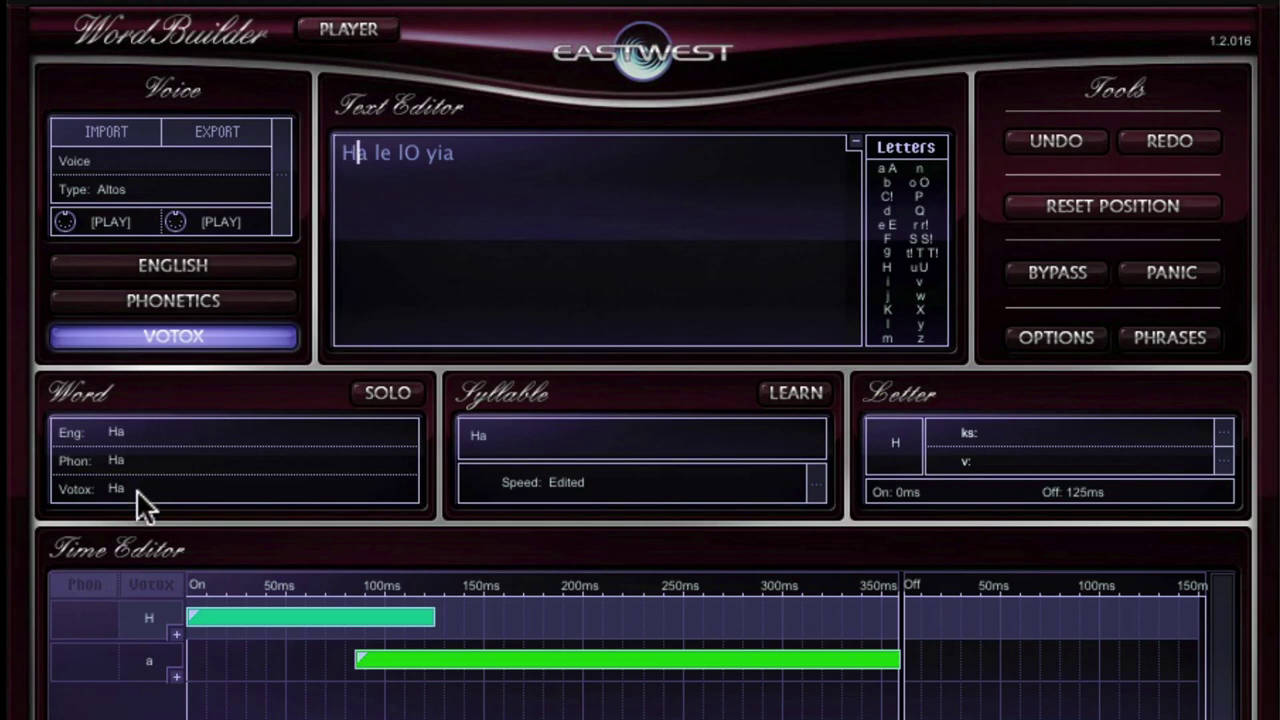
pyautogui.click(393, 395)
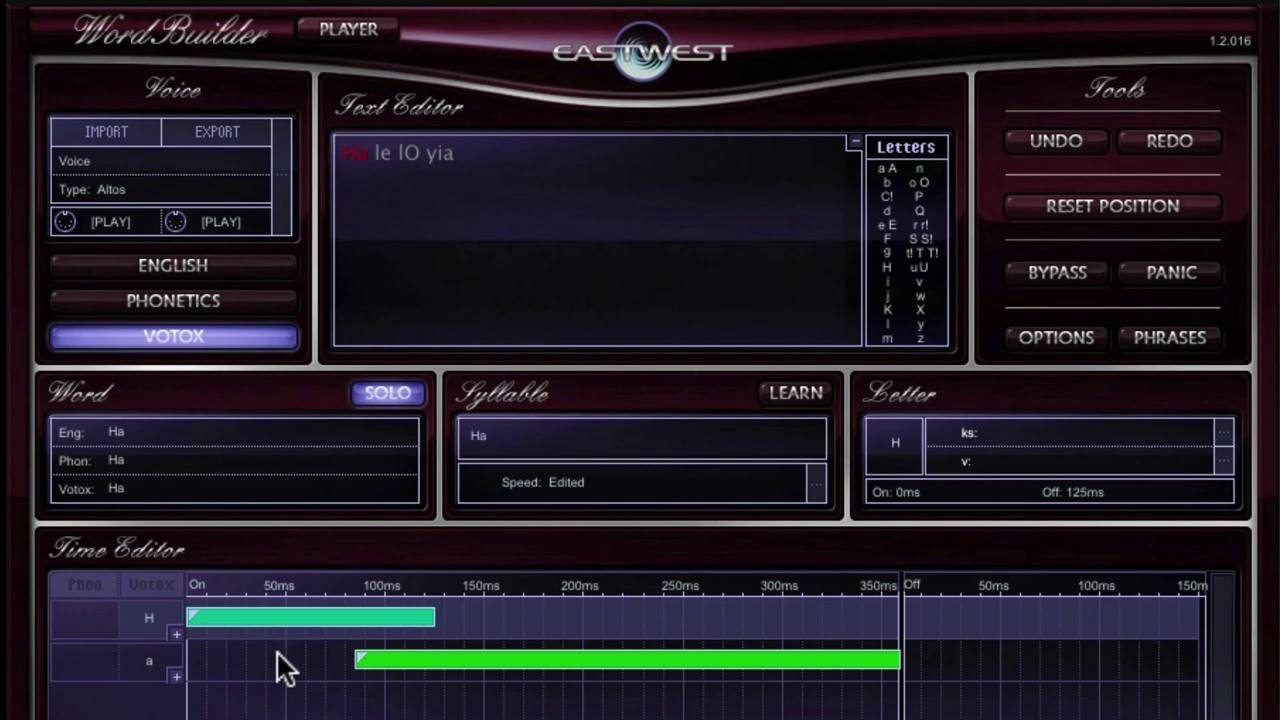
pyautogui.click(376, 389)
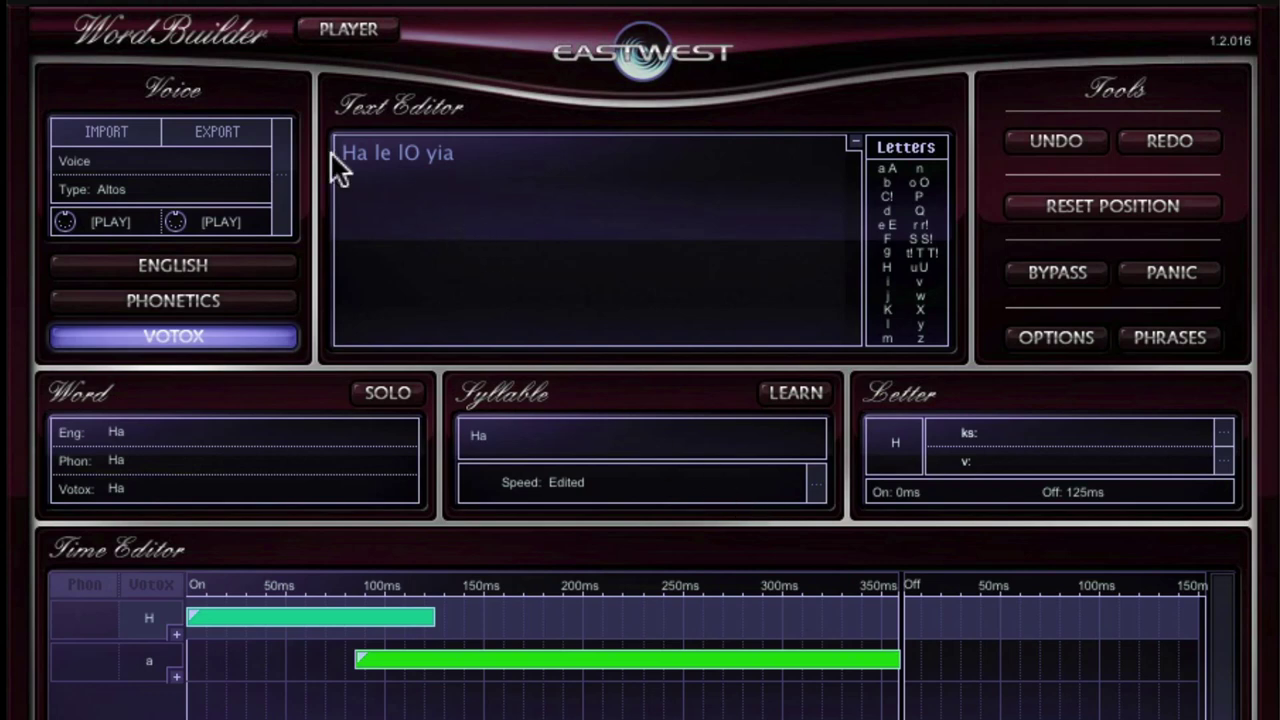
# - Open Ha's Syllable Speed dialog and cancel it, leaving the speed at Edited
pyautogui.click(816, 484)
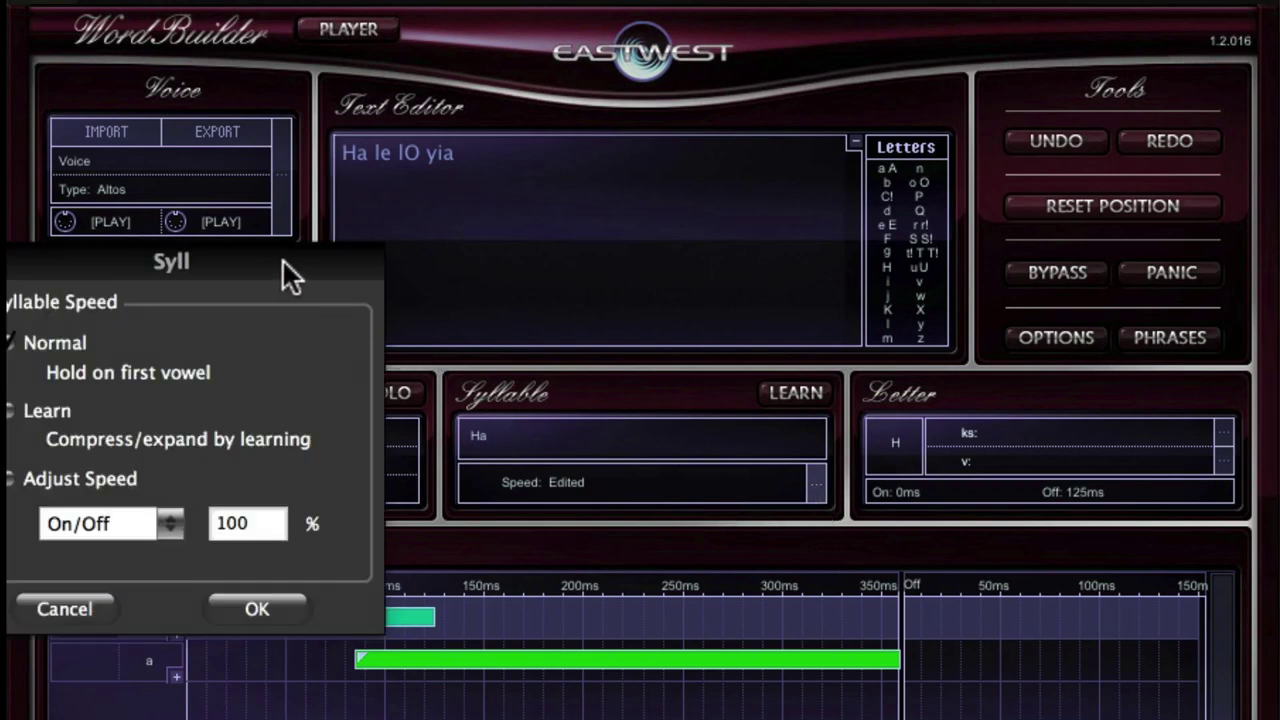
pyautogui.moveTo(279, 263); pyautogui.dragTo(561, 298)
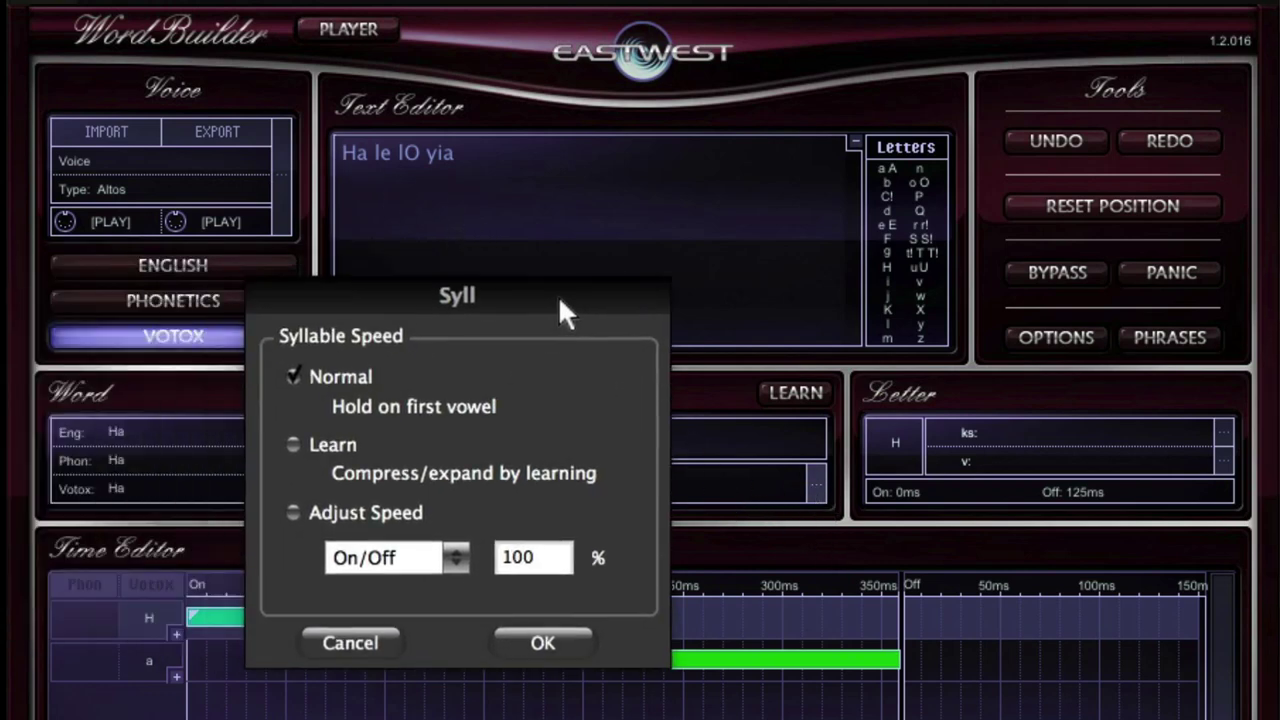
pyautogui.click(336, 634)
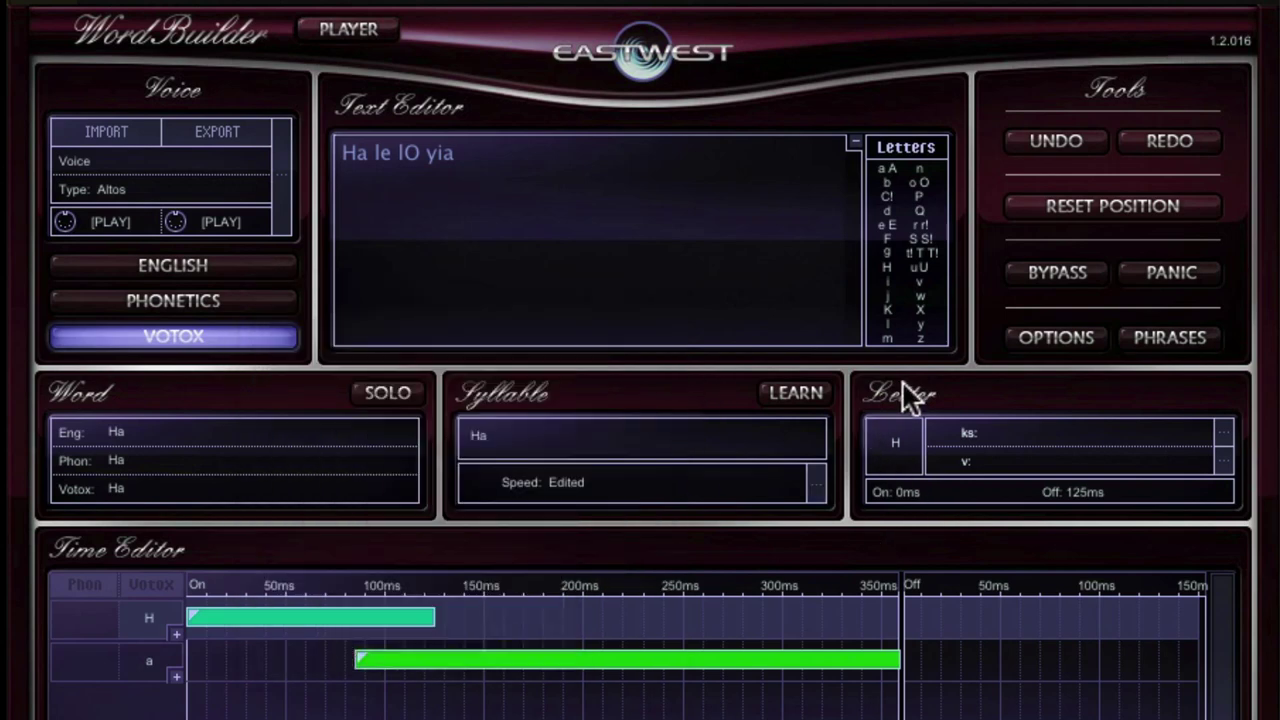
pyautogui.click(357, 152)
pyautogui.click(140, 657)
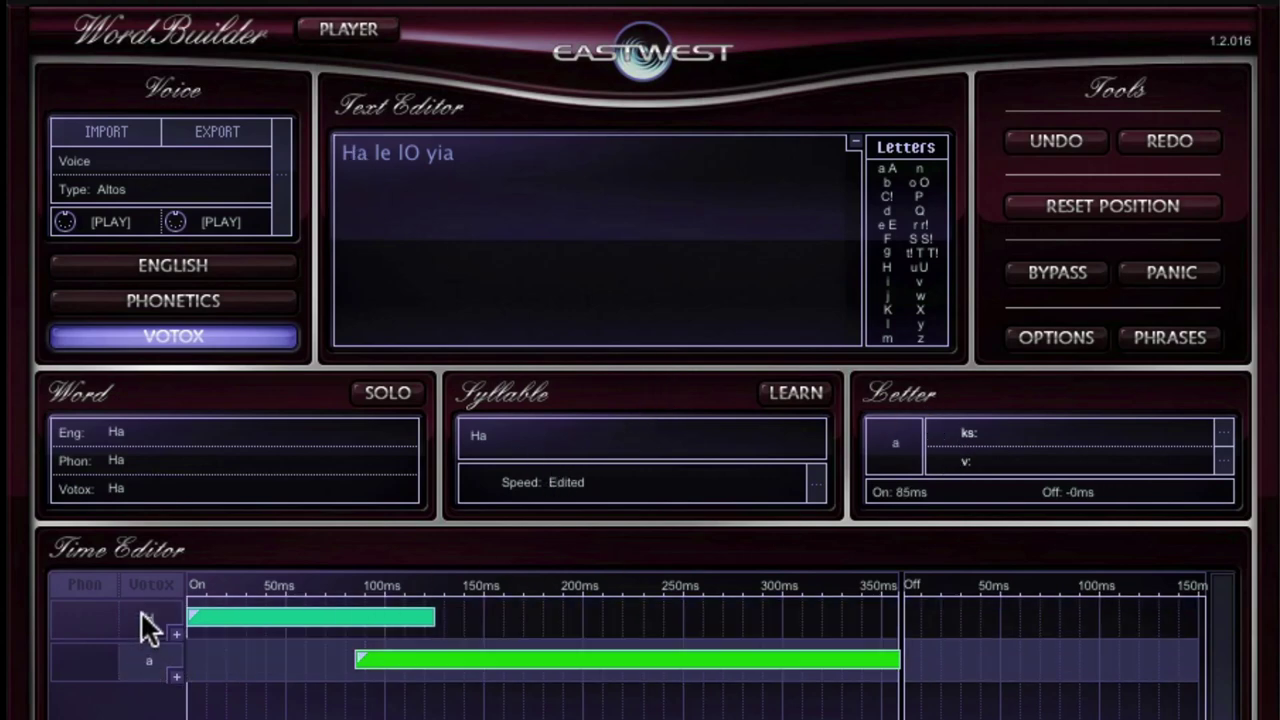
pyautogui.click(140, 615)
pyautogui.click(140, 657)
pyautogui.click(142, 622)
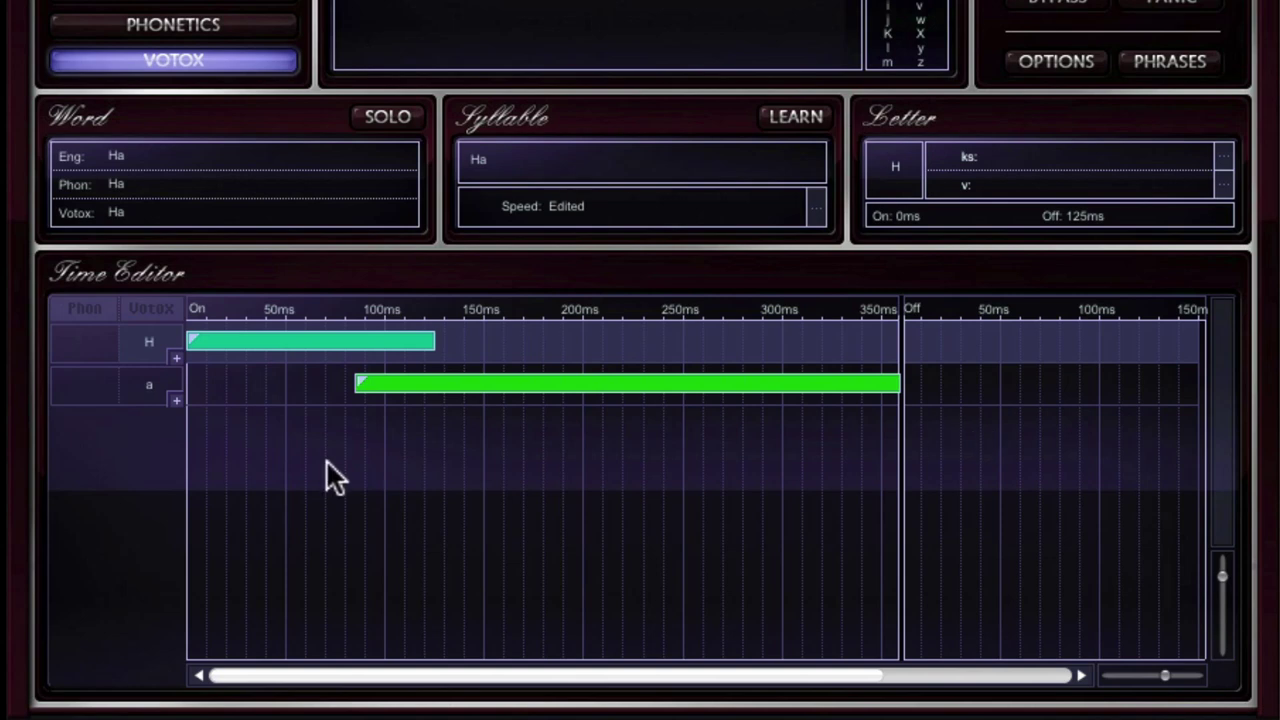
# - Add a Vol. envelope lane to H, trying CC 0 and CC 1 lanes and removing them
pyautogui.click(174, 357)
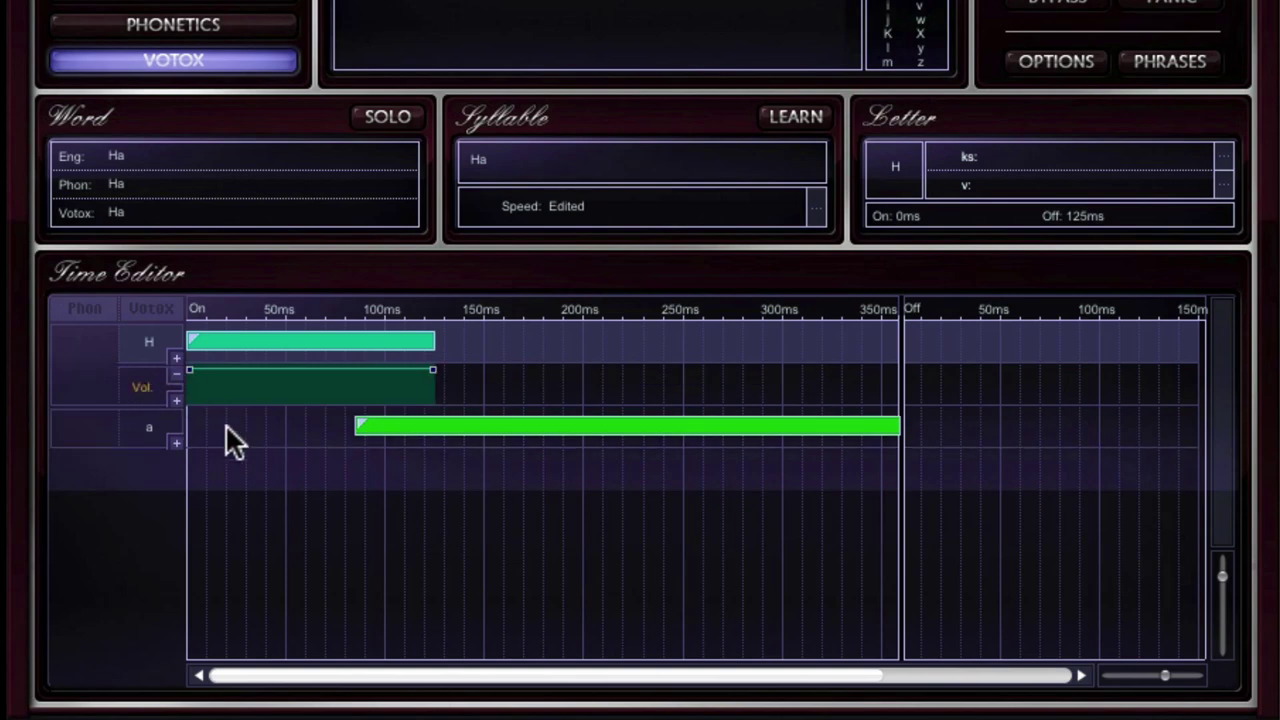
pyautogui.click(177, 399)
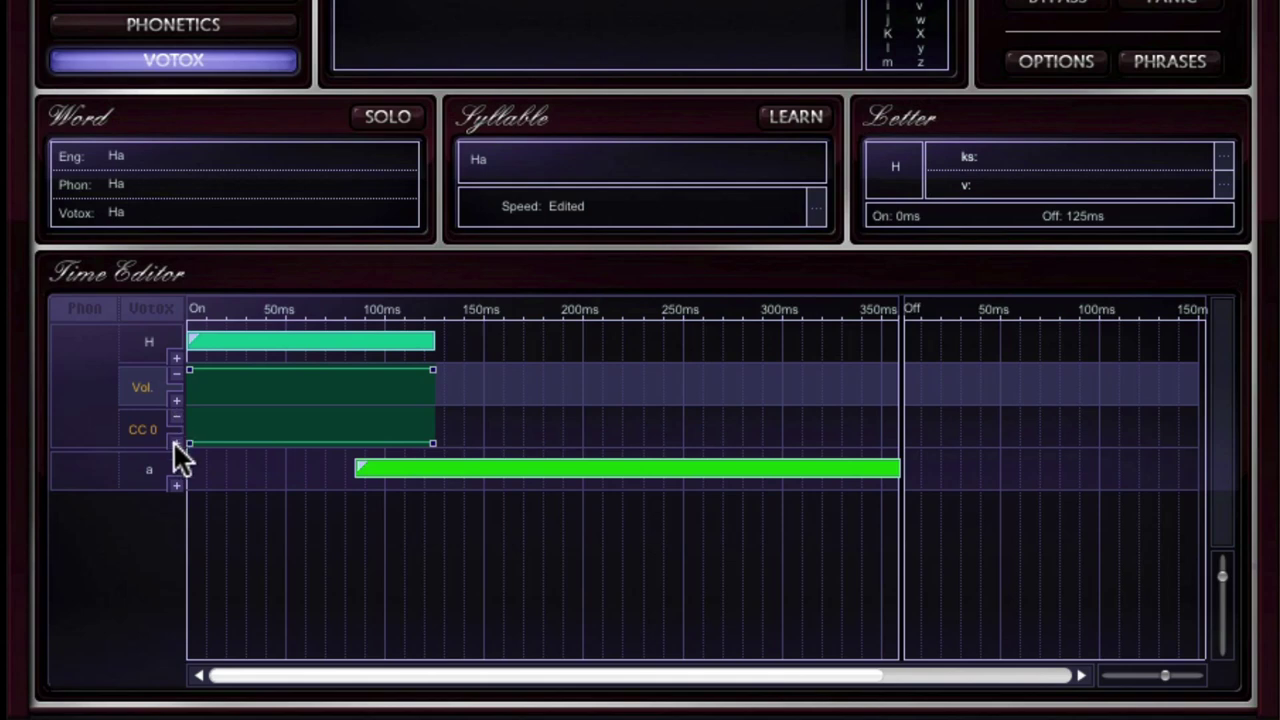
pyautogui.click(175, 443)
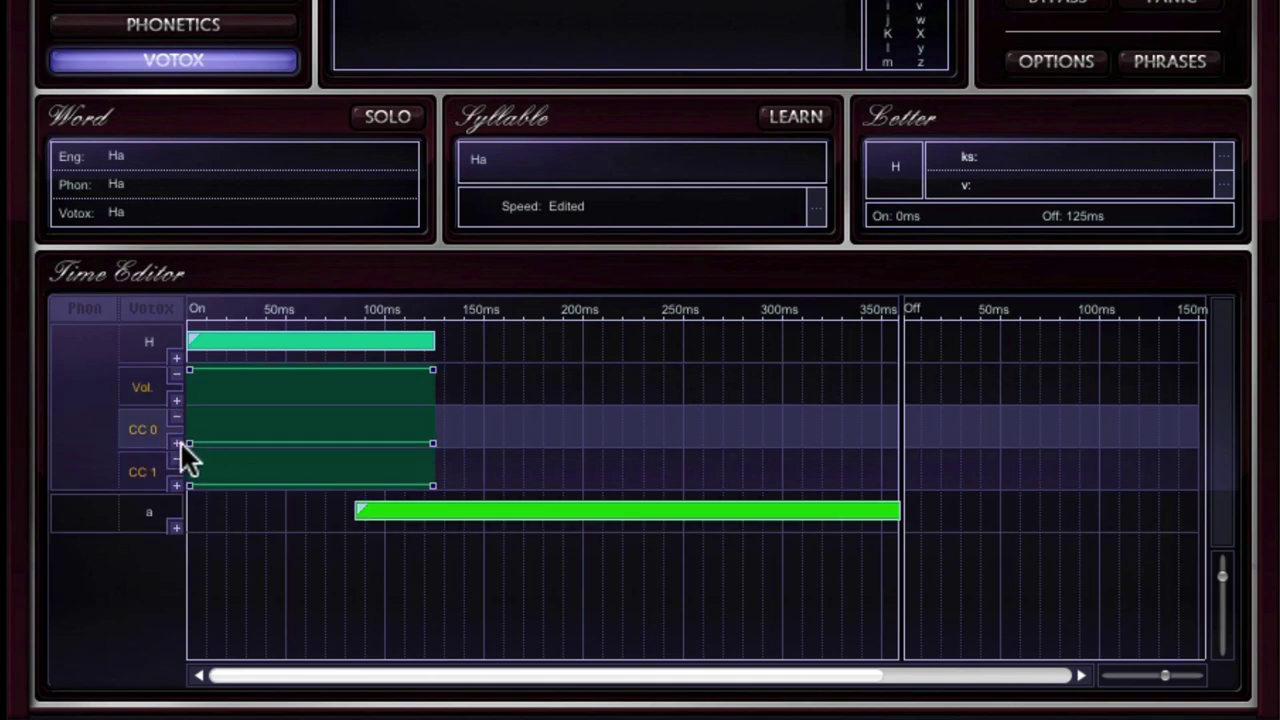
pyautogui.click(177, 458)
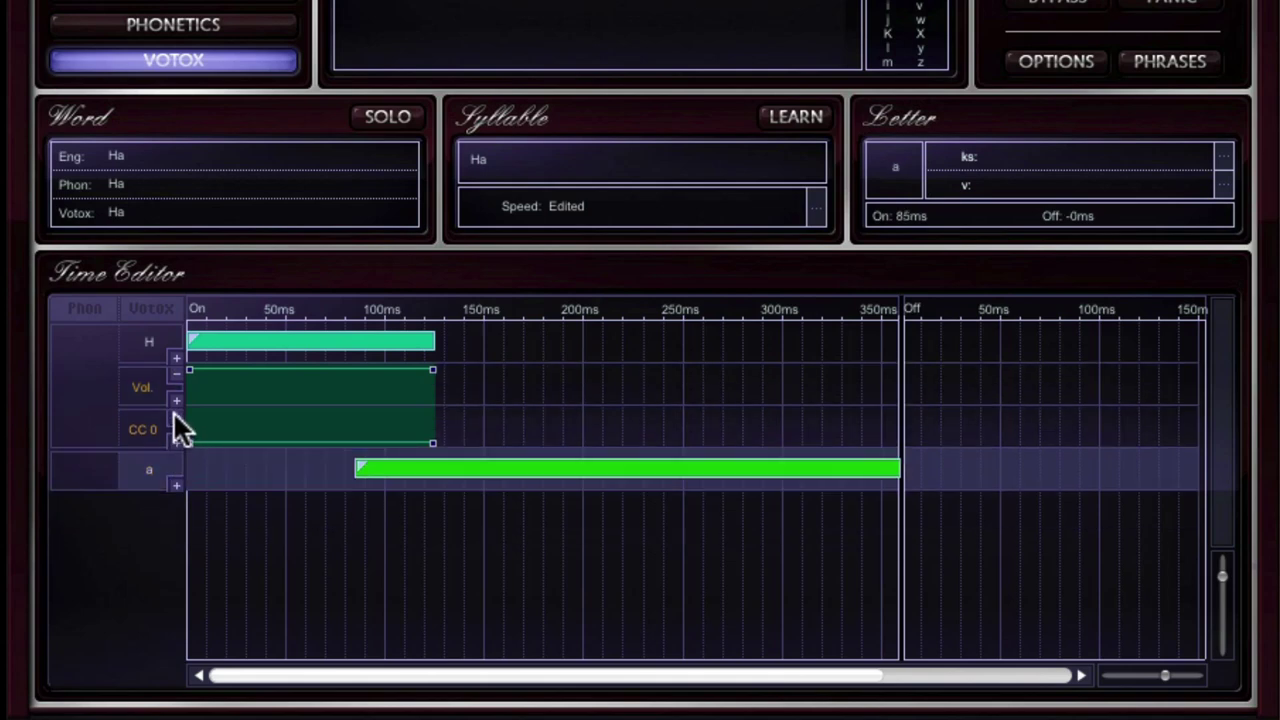
pyautogui.click(173, 413)
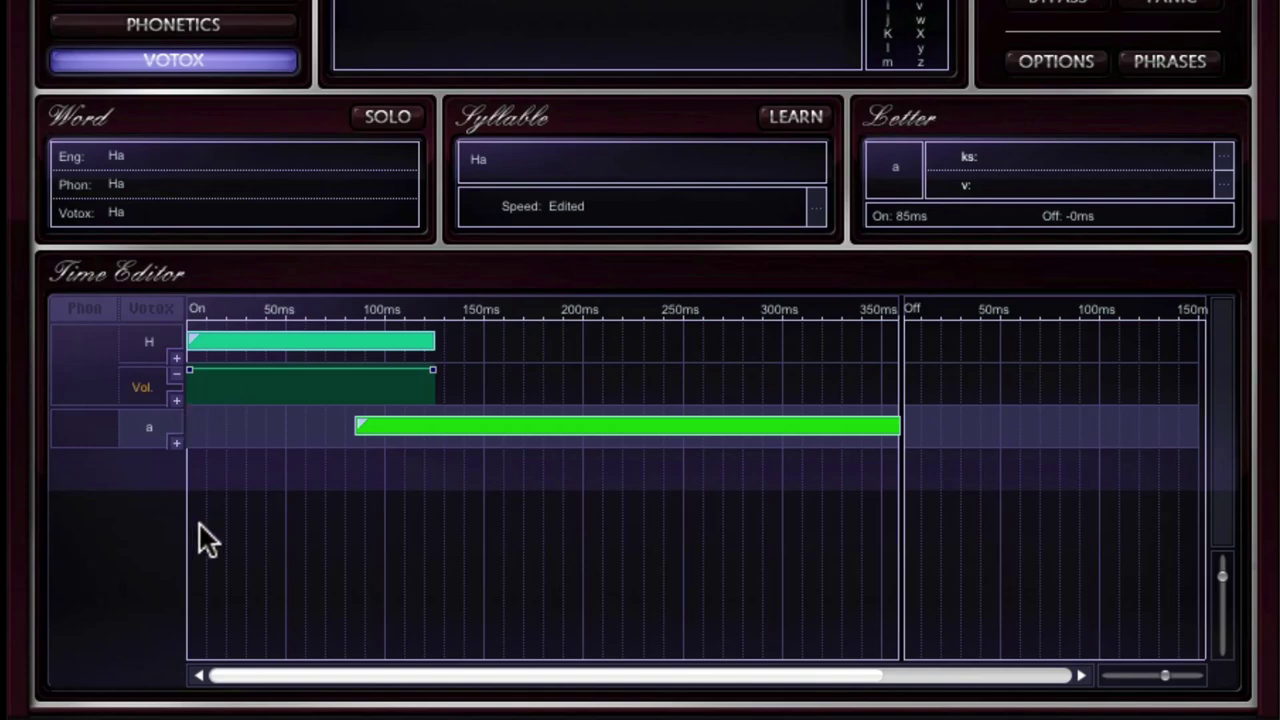
# - Add a Vol. automation lane under the a vowel of Ha
pyautogui.click(174, 438)
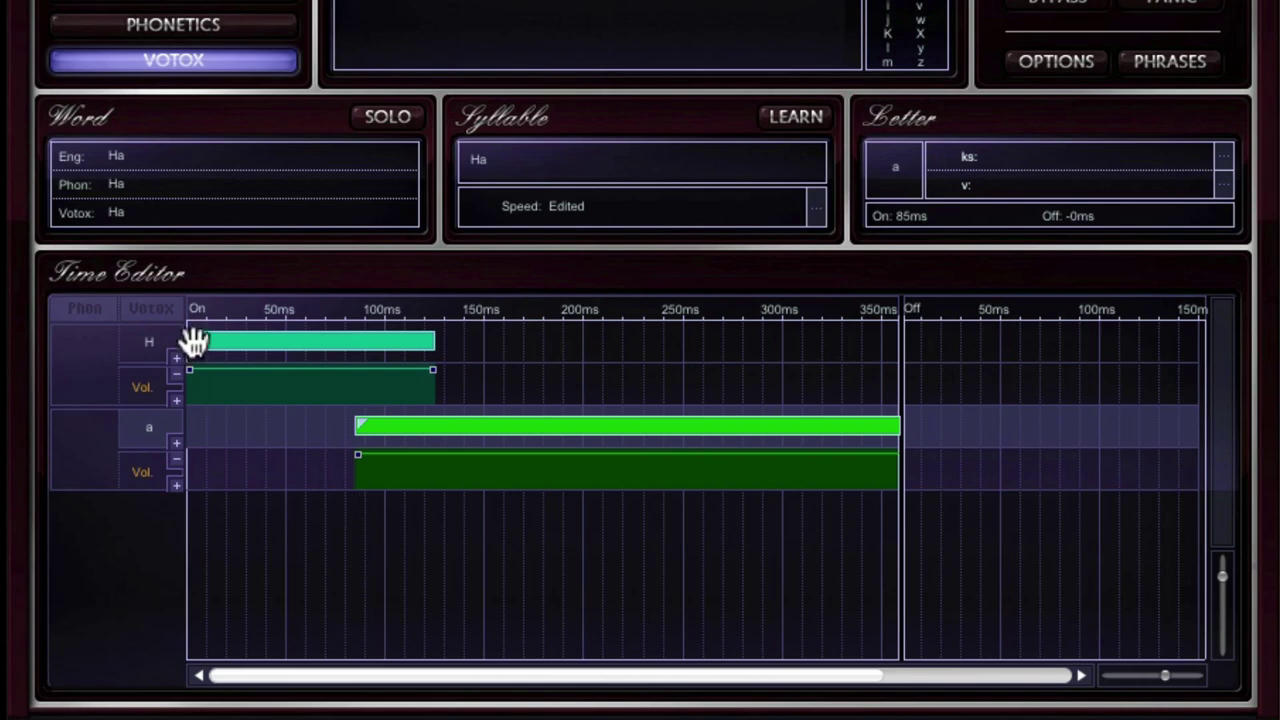
# - Shift the H bar right and back, leaving it at 0 ms with Off near 123 ms
pyautogui.moveTo(193, 342); pyautogui.dragTo(300, 340)
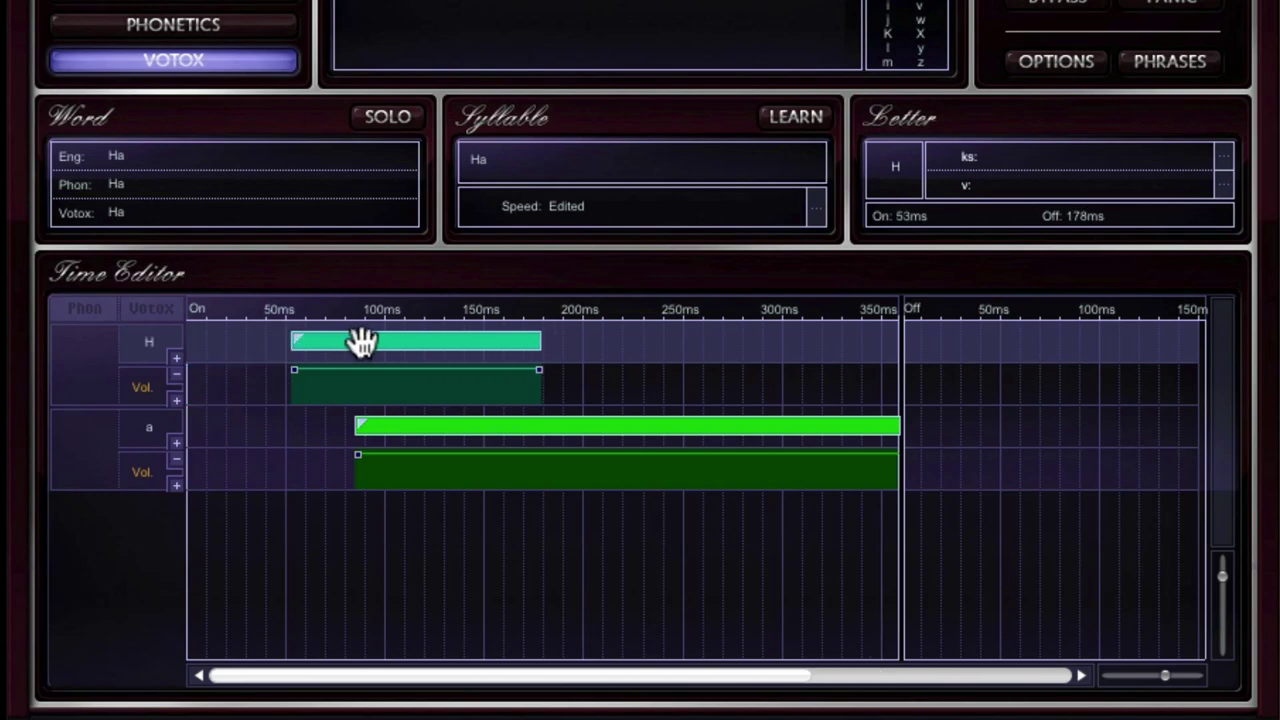
pyautogui.moveTo(334, 337); pyautogui.dragTo(226, 347)
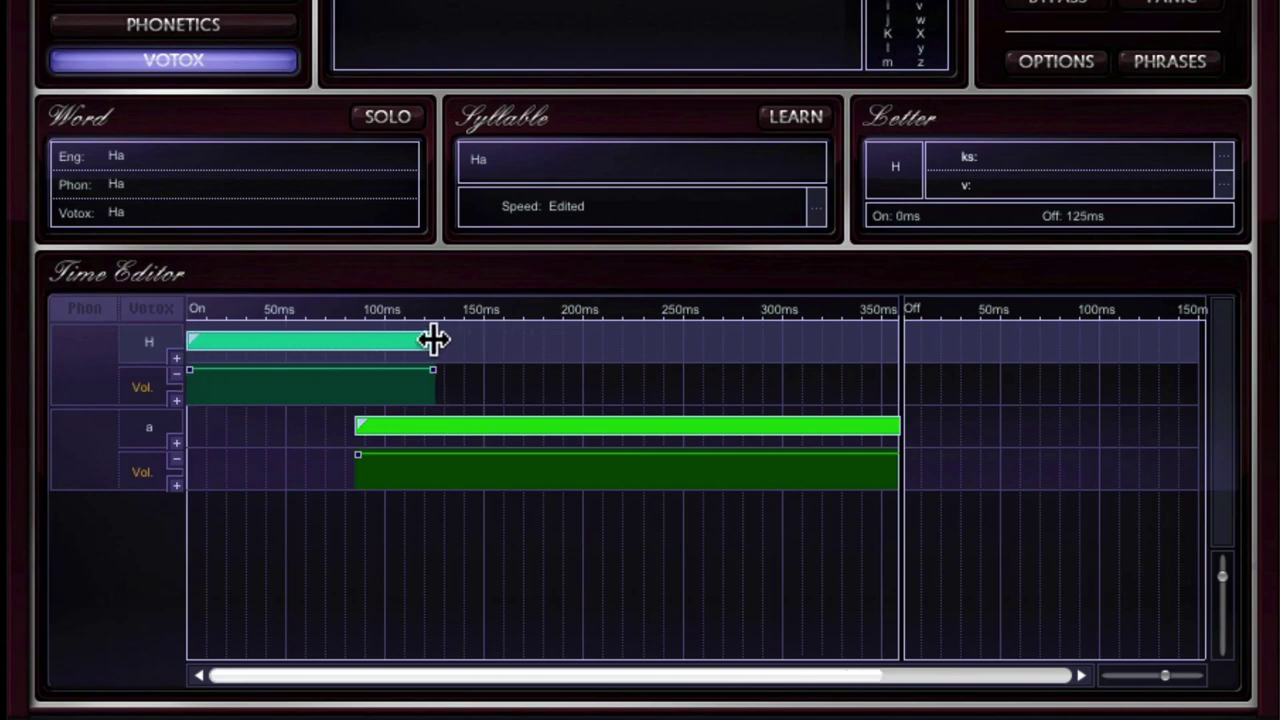
pyautogui.moveTo(421, 341)
pyautogui.mouseDown()
pyautogui.moveTo(377, 341)
pyautogui.moveTo(430, 341)
pyautogui.mouseUp()
# - Solo Ha and drag the H bar's right edge out and back until Off reads 211 ms
pyautogui.scroll(1, 355, 150)
pyautogui.scroll(4, 350, 110)
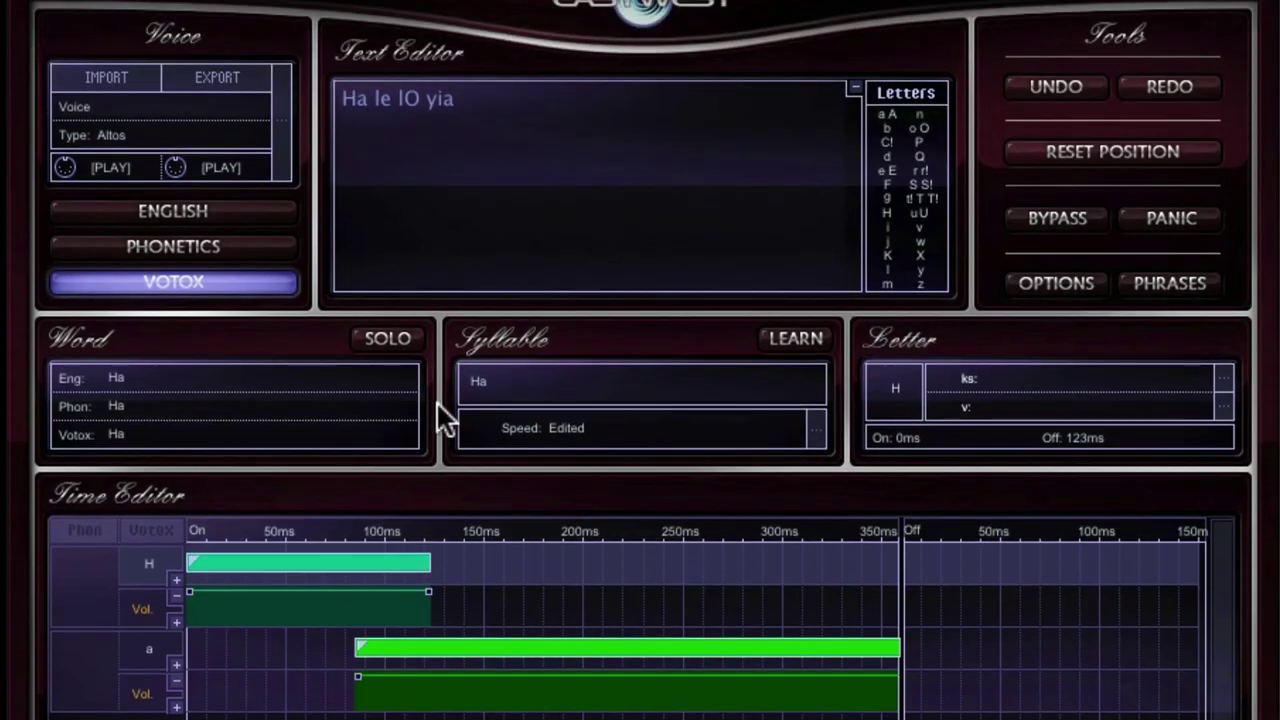
pyautogui.click(384, 336)
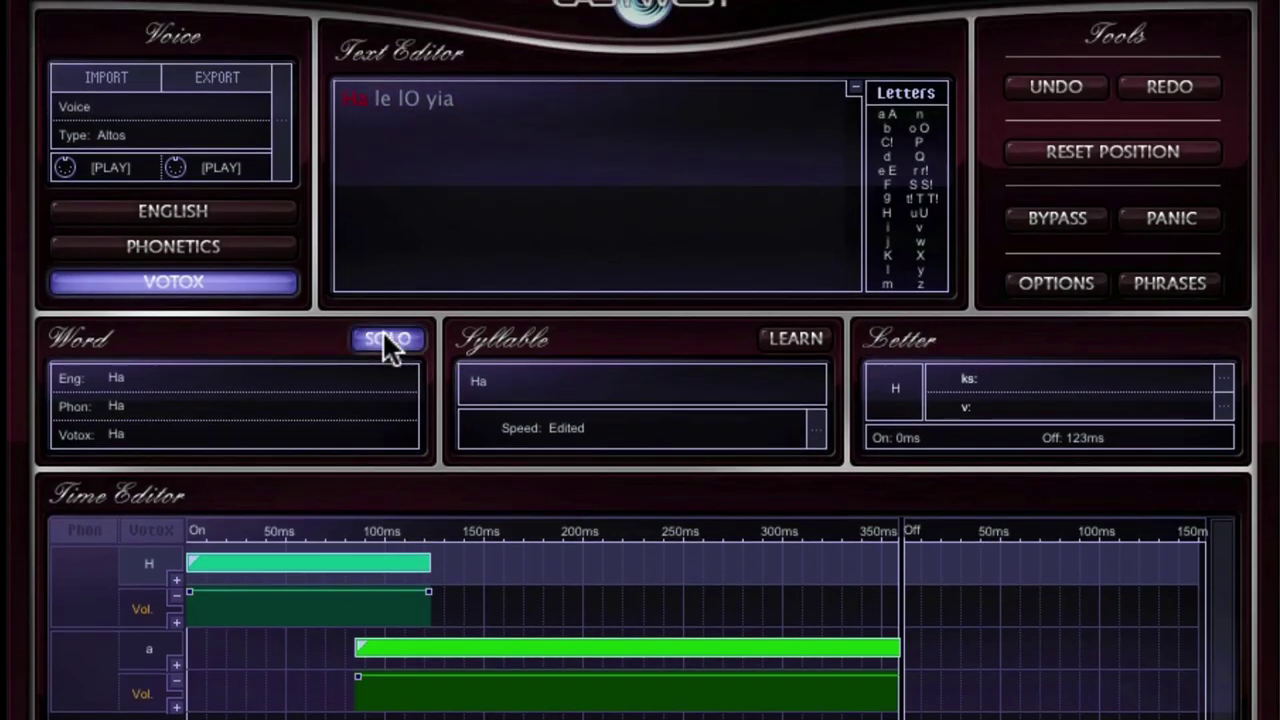
pyautogui.moveTo(428, 563); pyautogui.dragTo(590, 562)
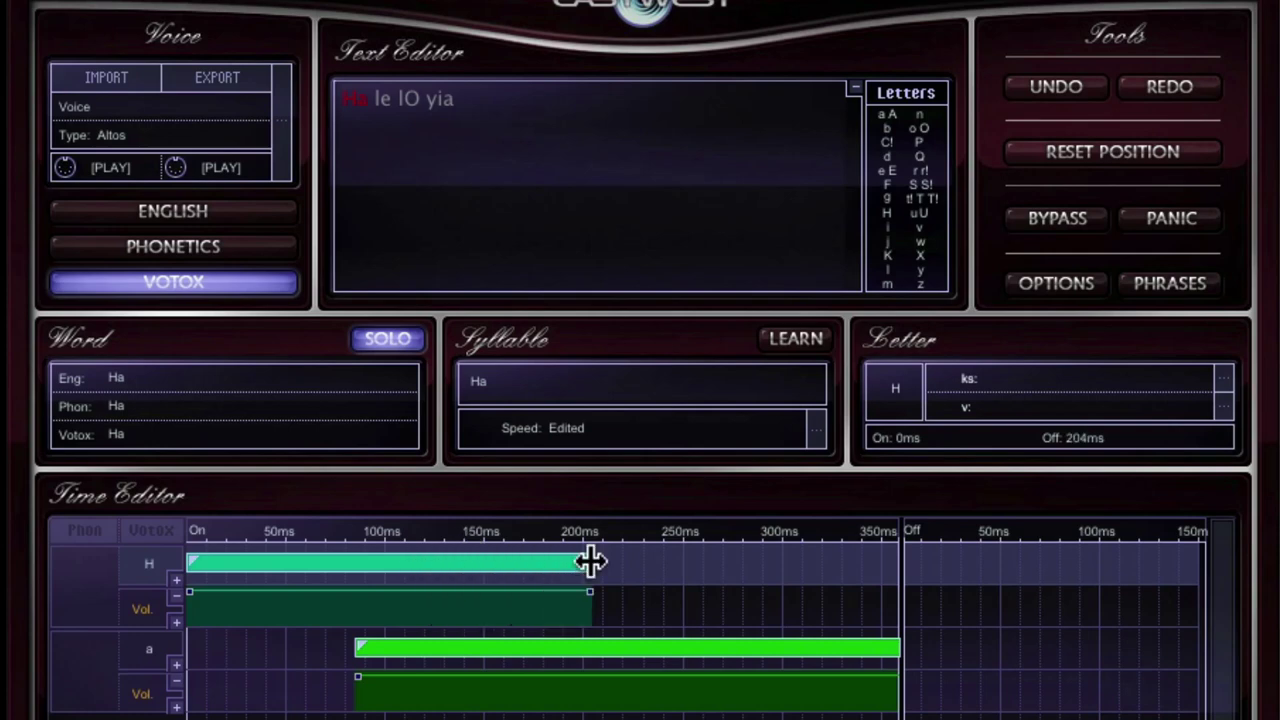
pyautogui.moveTo(590, 562); pyautogui.dragTo(793, 560)
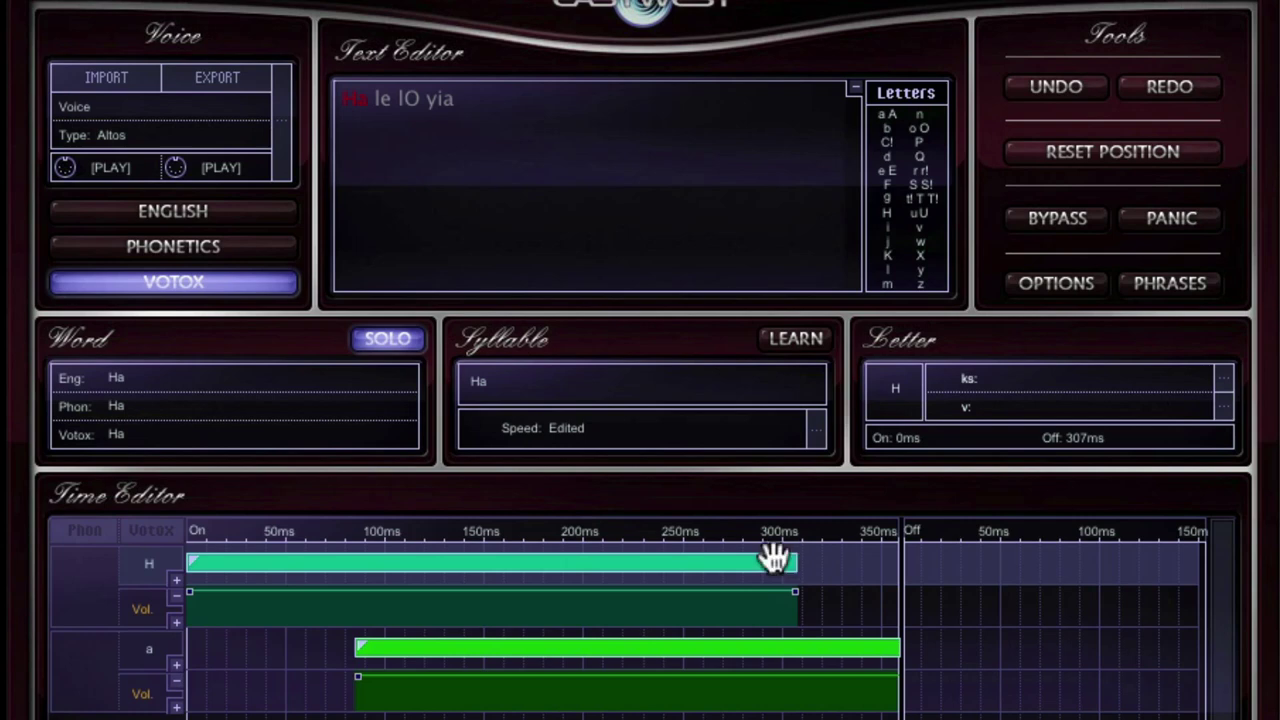
pyautogui.moveTo(797, 560)
pyautogui.mouseDown()
pyautogui.moveTo(459, 562)
pyautogui.moveTo(603, 571)
pyautogui.mouseUp()
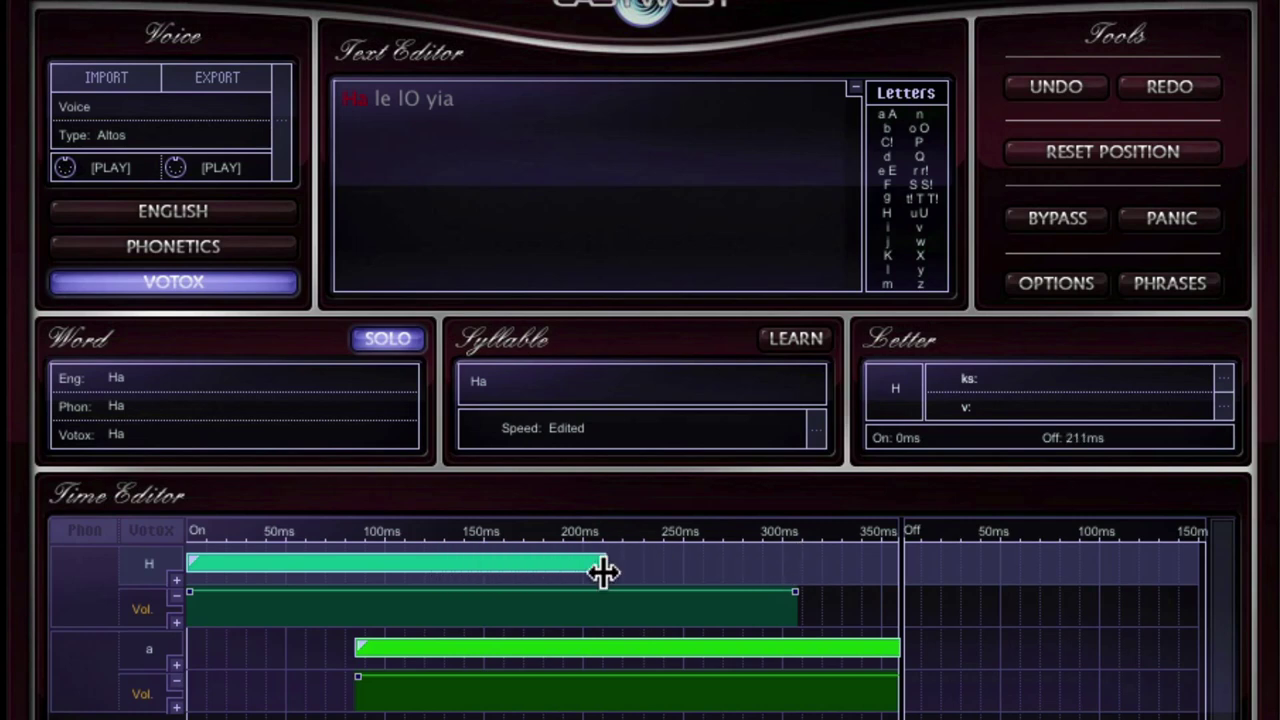
# - Add a point on H's Vol. envelope and lower its end point so H fades out
pyautogui.click(354, 593)
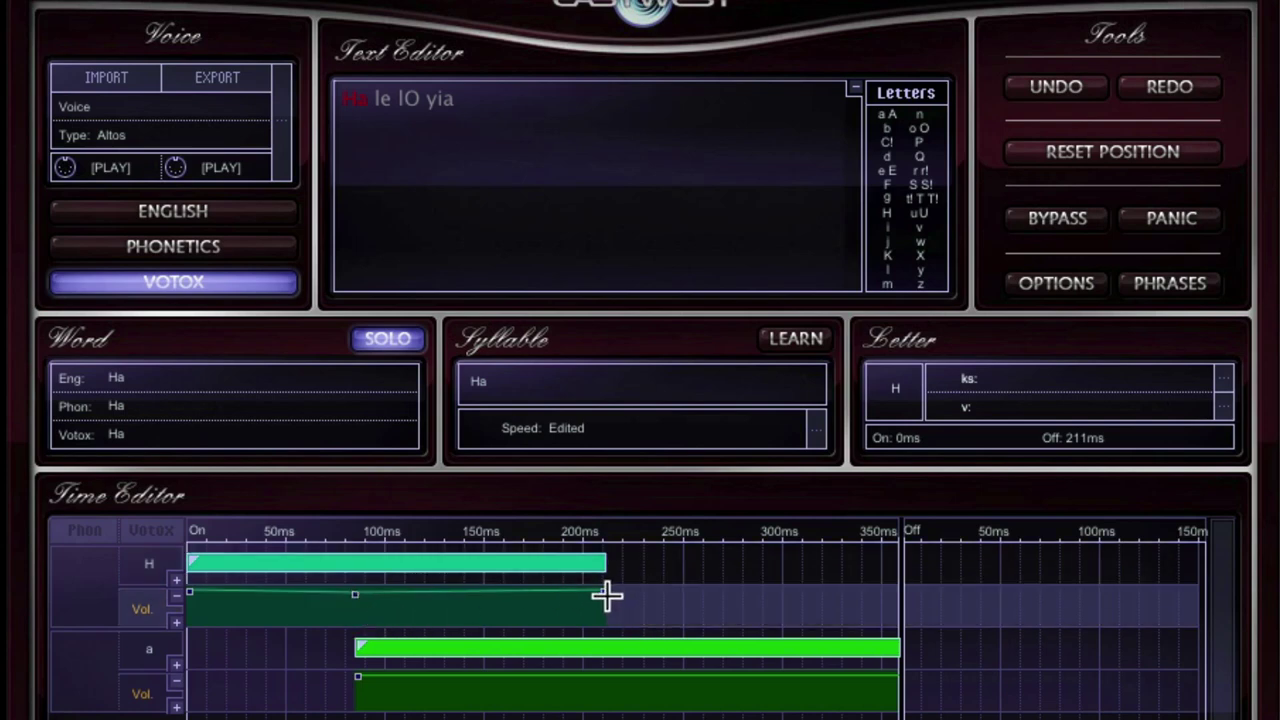
pyautogui.moveTo(607, 595); pyautogui.dragTo(604, 622)
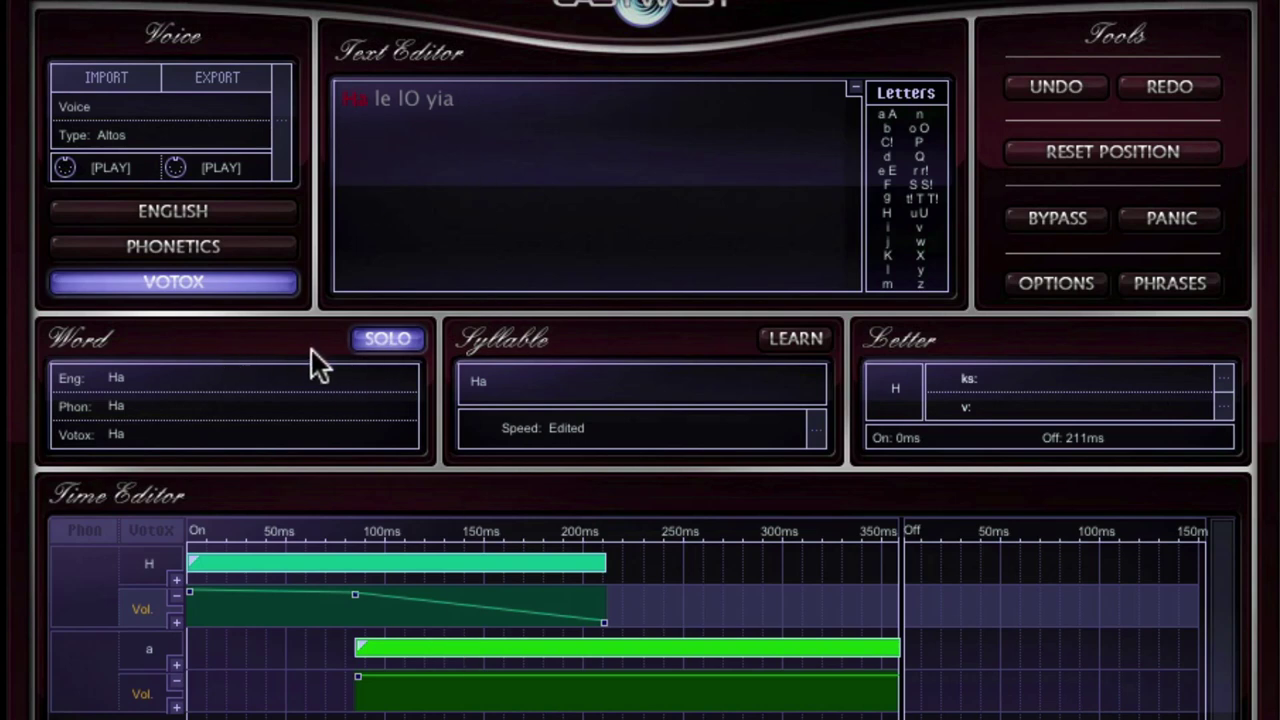
# - Unsolo Ha, delete 'Ha le IO yia', and enter the English text 'This is the coolest'
pyautogui.click(394, 345)
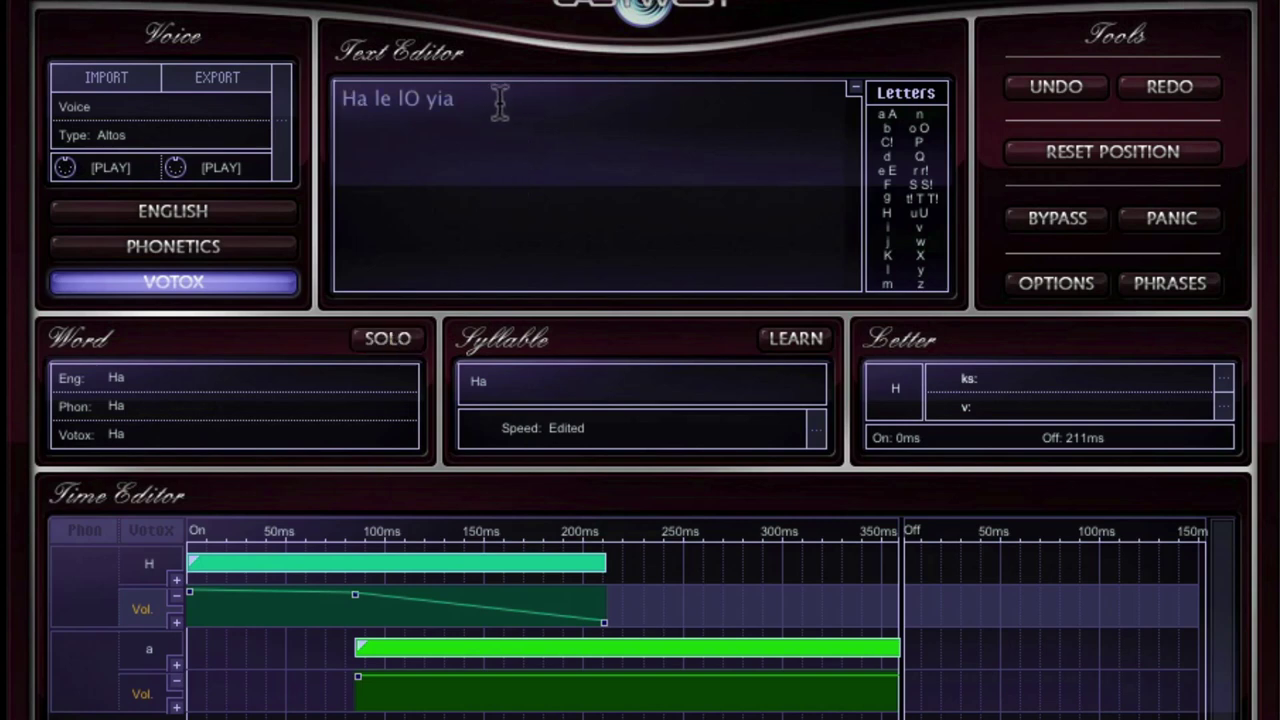
pyautogui.moveTo(499, 100); pyautogui.dragTo(320, 95)
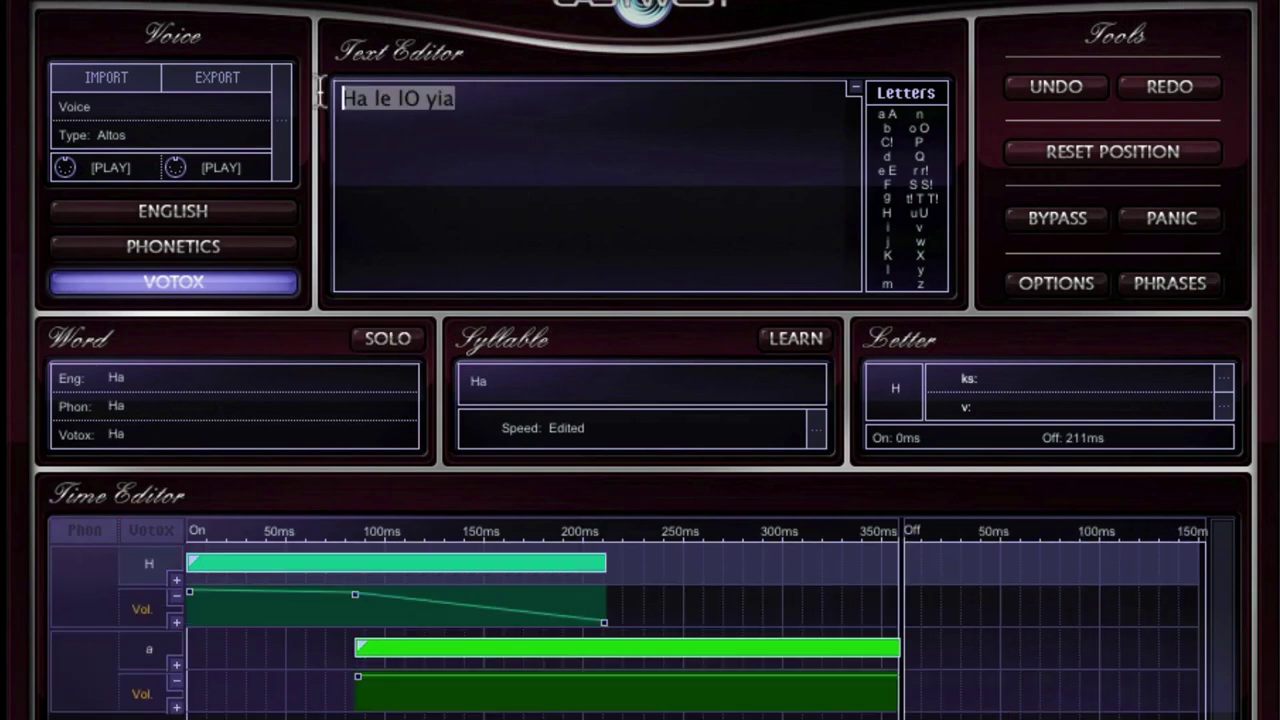
pyautogui.press('BackSpace')
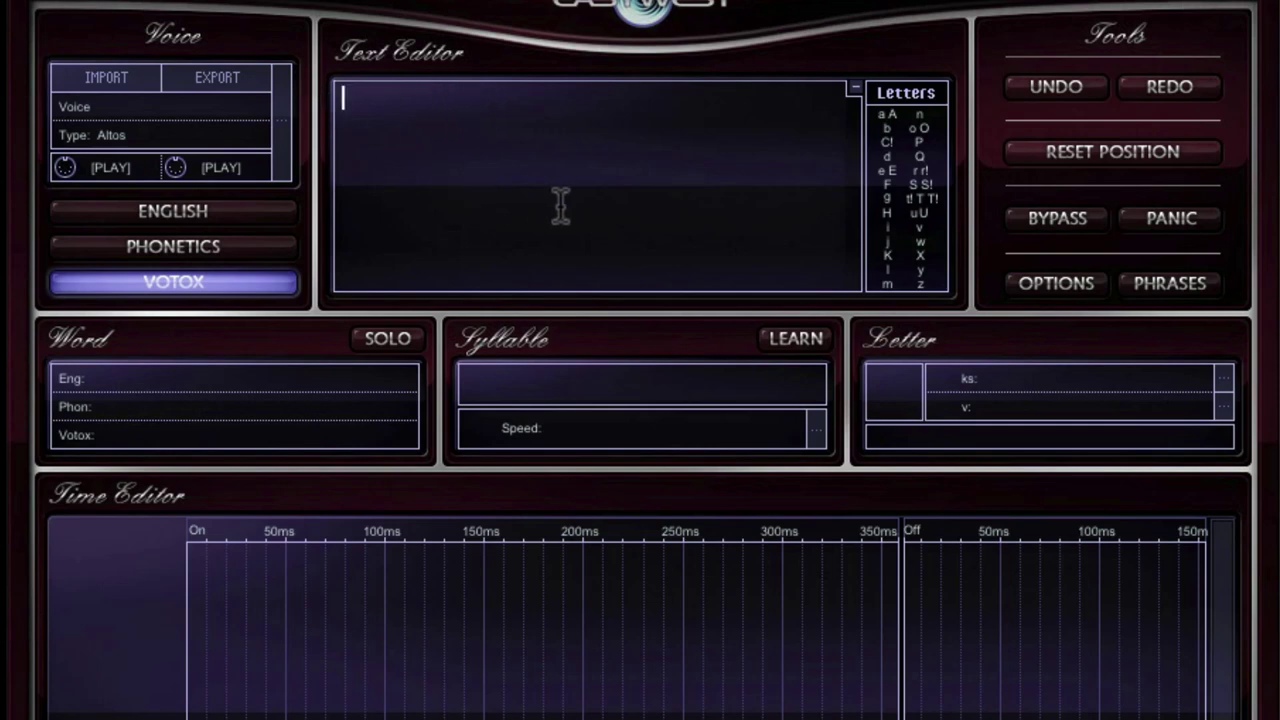
pyautogui.click(211, 214)
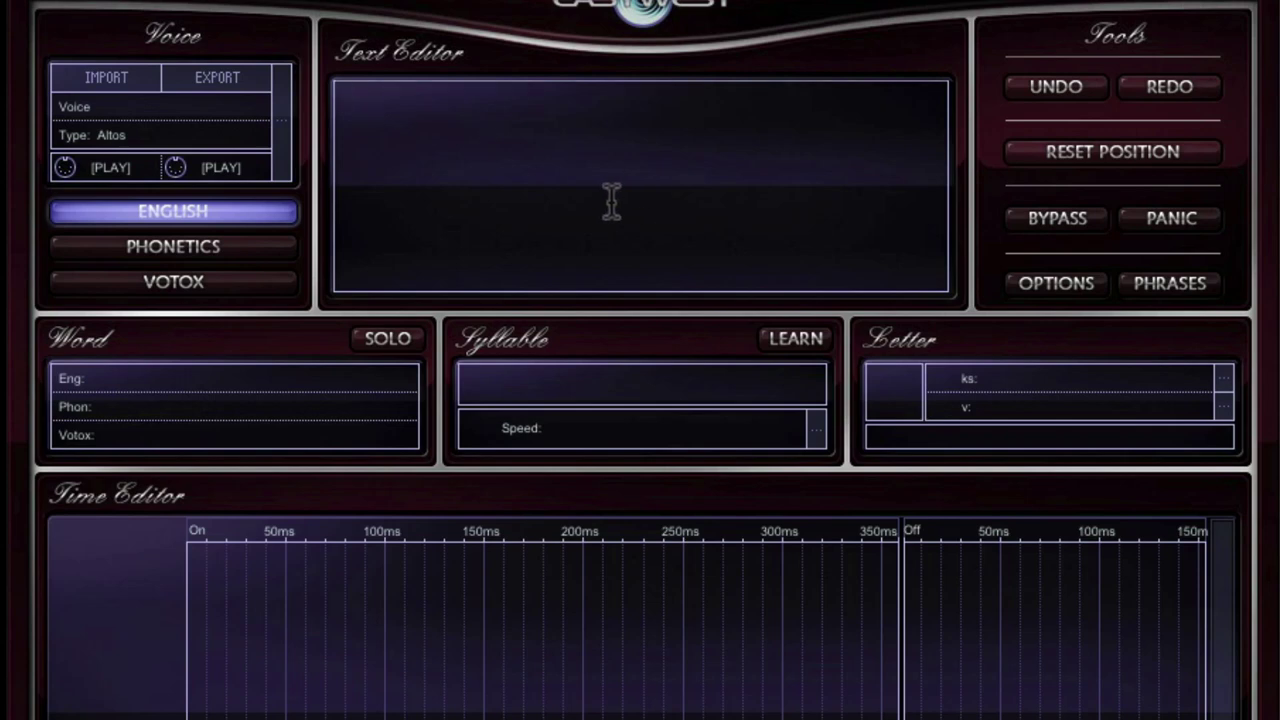
pyautogui.write('This is')
pyautogui.write(' the coo')
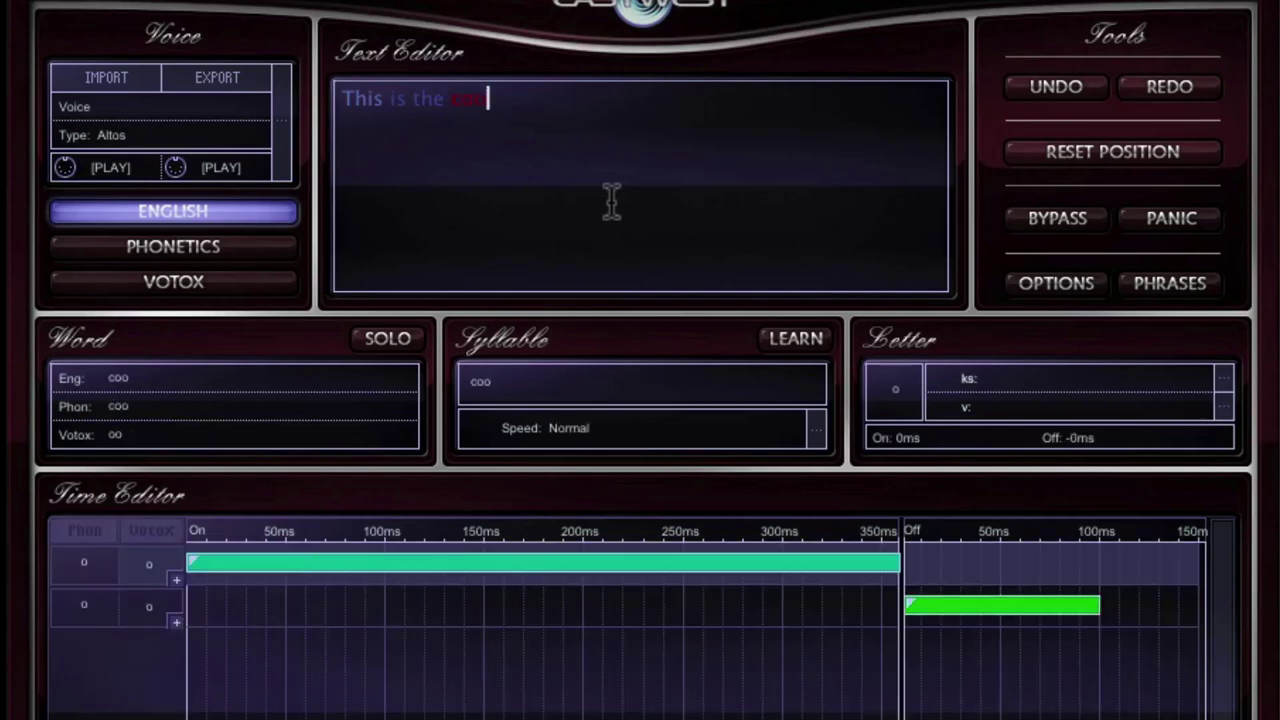
pyautogui.write('lest')
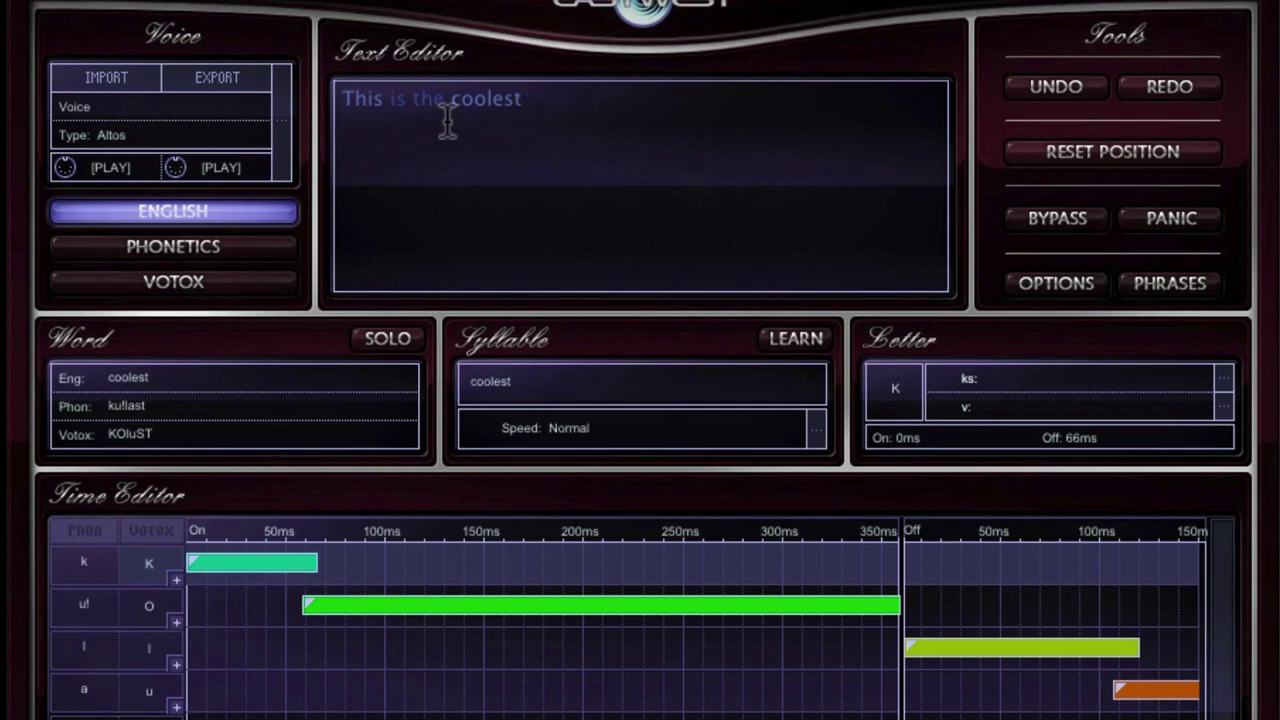
# - Preview the sentence in Phonetics and Votox spellings, then return to English
pyautogui.click(170, 250)
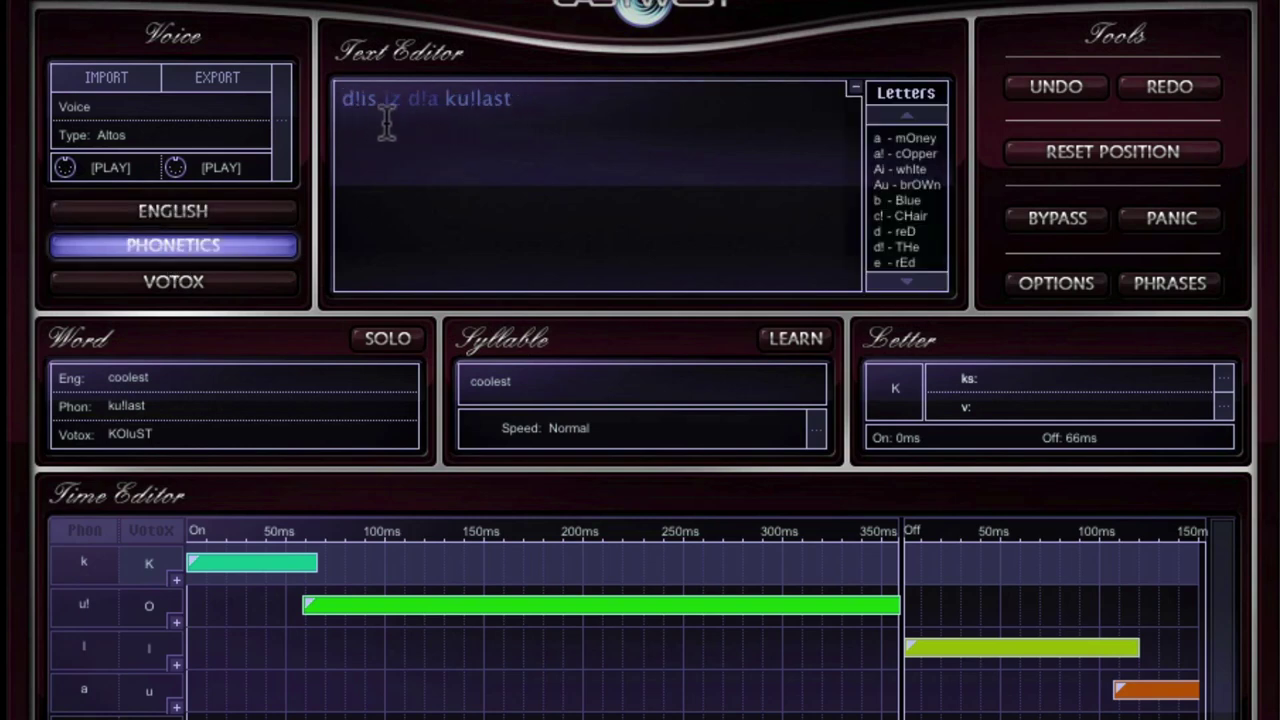
pyautogui.click(200, 284)
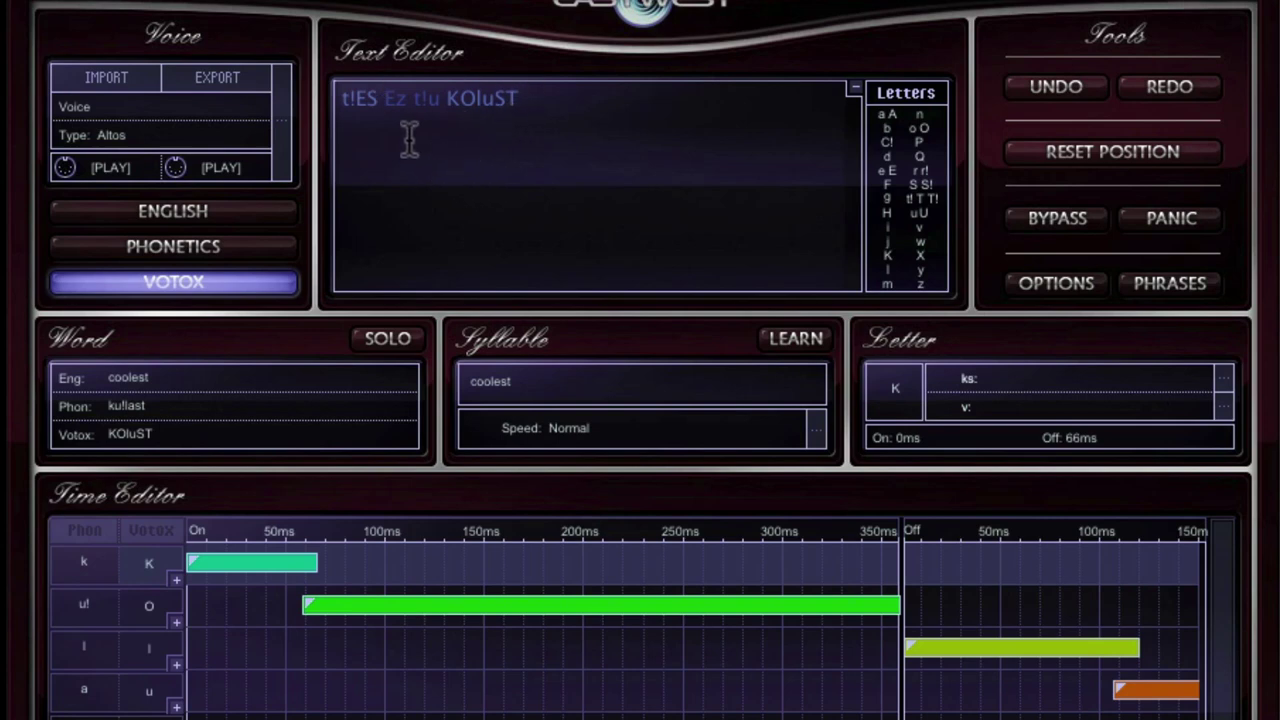
pyautogui.click(229, 211)
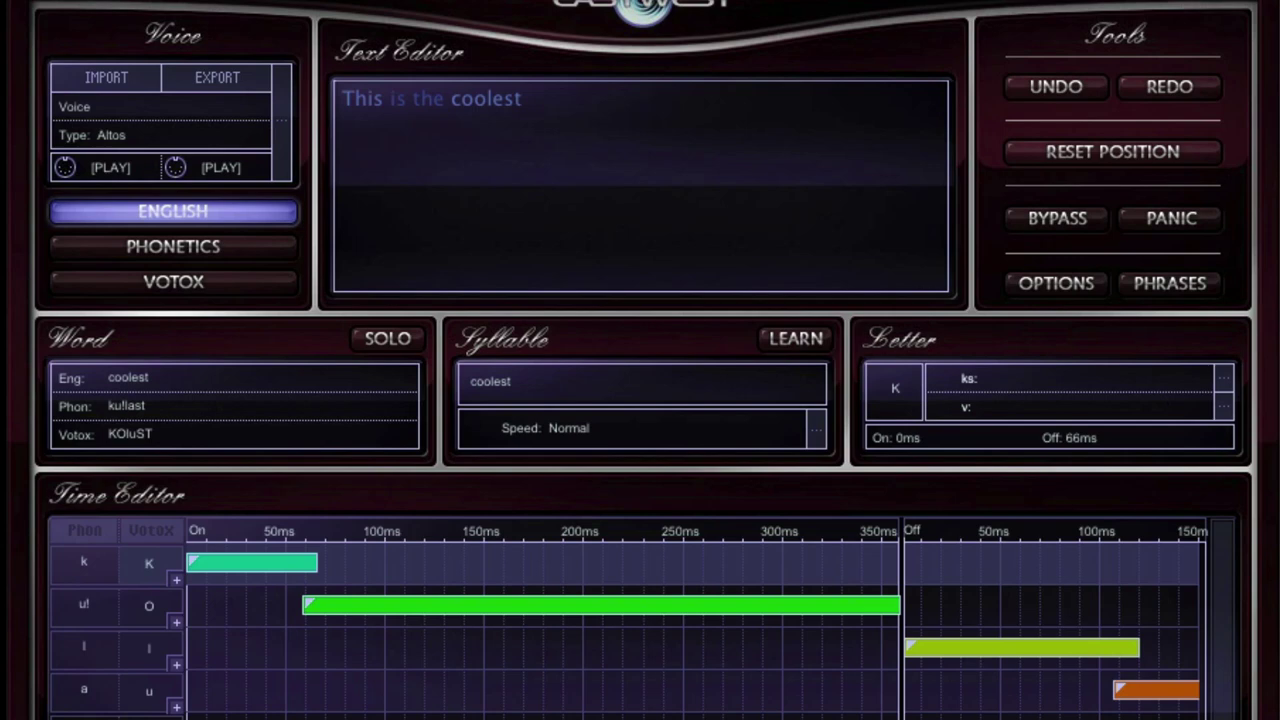
# - Restart the phrase, show it as phonetics 'd!is iz d!a ku!last', and select 'This'
pyautogui.click(1118, 159)
pyautogui.click(1145, 155)
pyautogui.click(1117, 152)
pyautogui.click(157, 244)
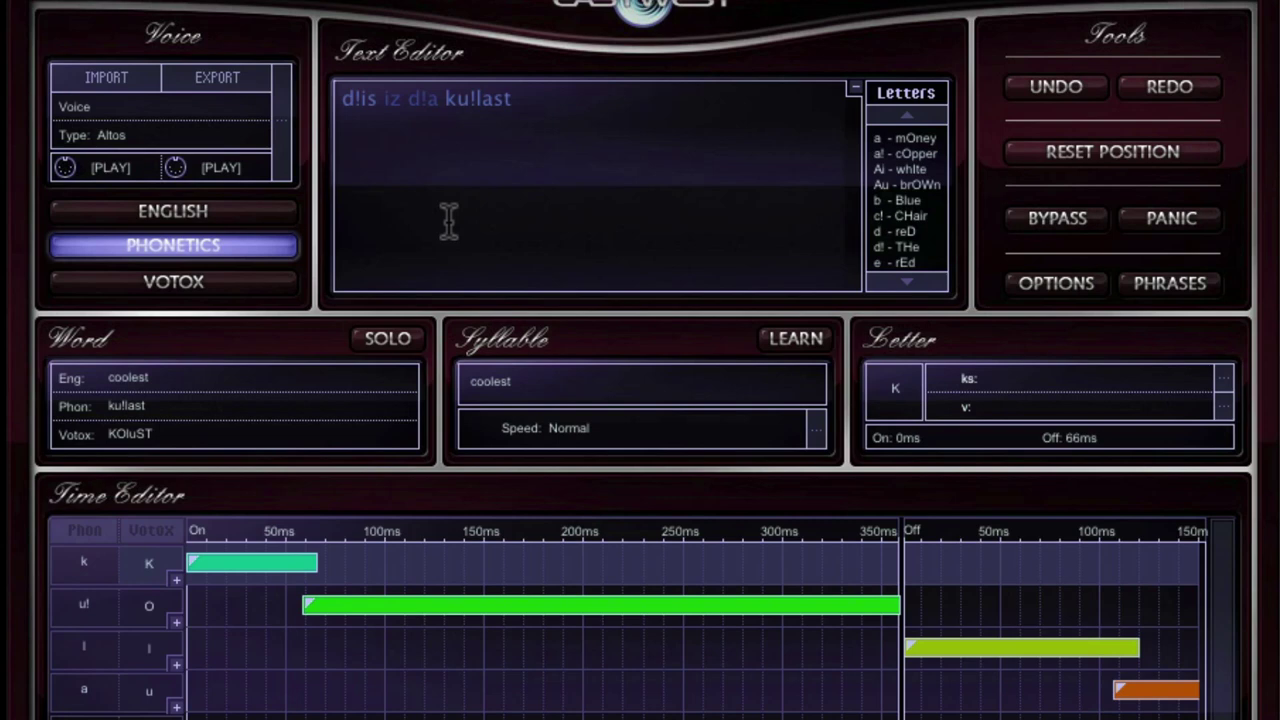
pyautogui.click(357, 99)
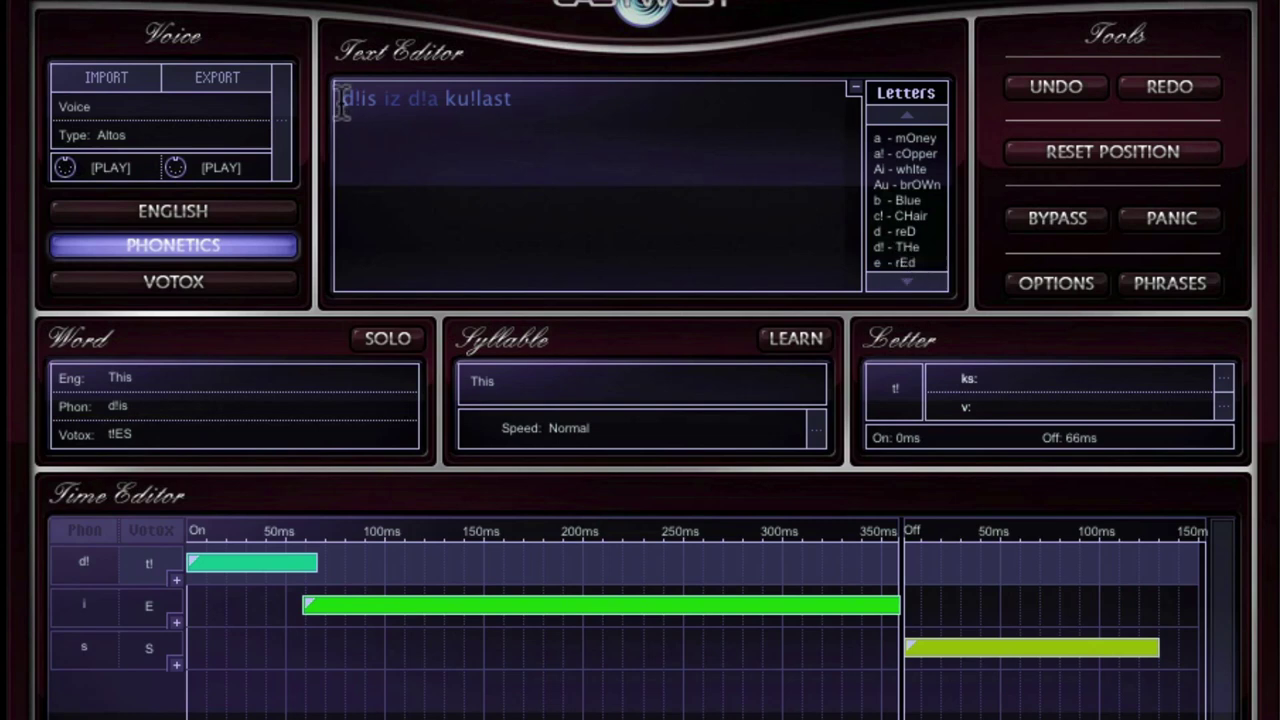
pyautogui.moveTo(341, 104); pyautogui.dragTo(371, 112)
pyautogui.click(87, 617)
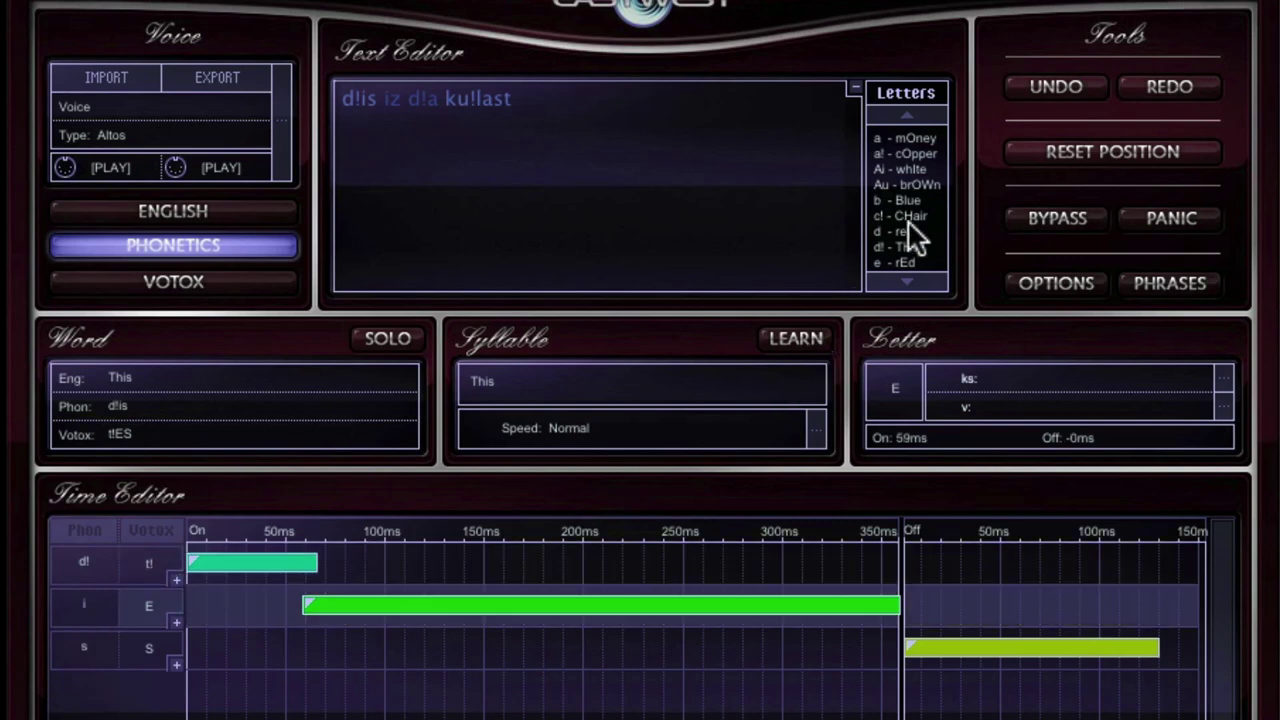
pyautogui.click(909, 276)
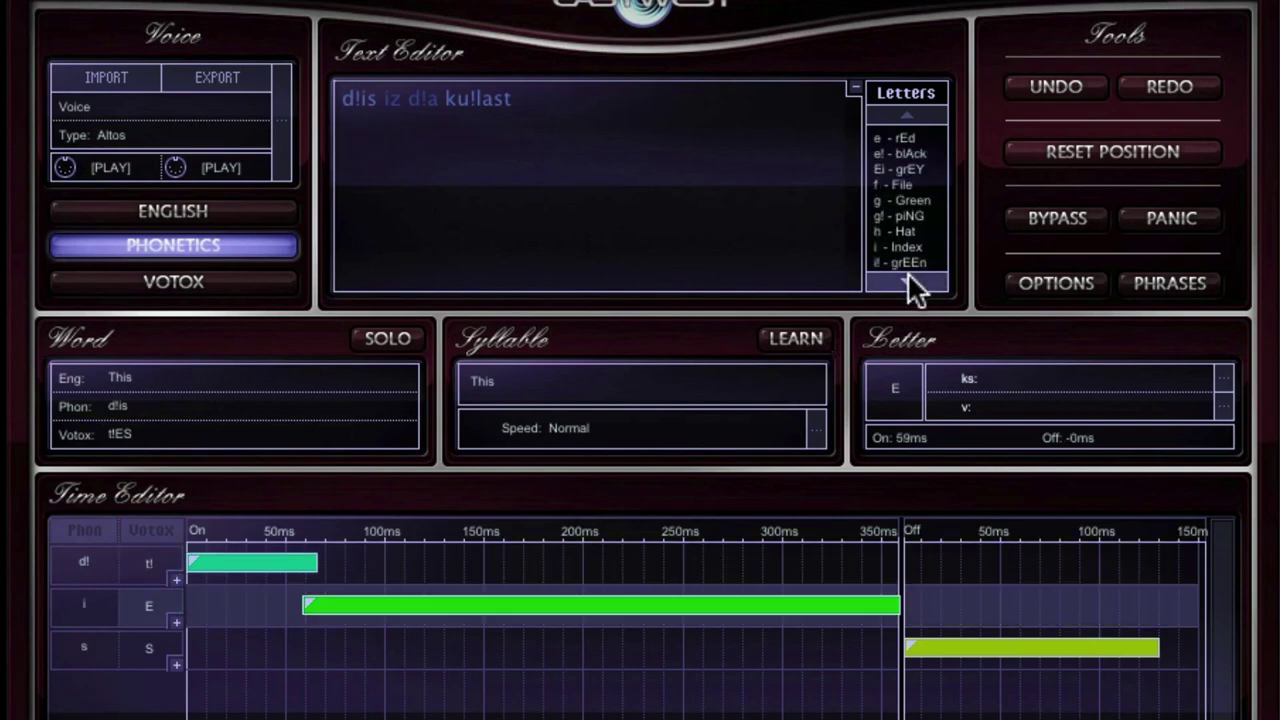
pyautogui.click(907, 272)
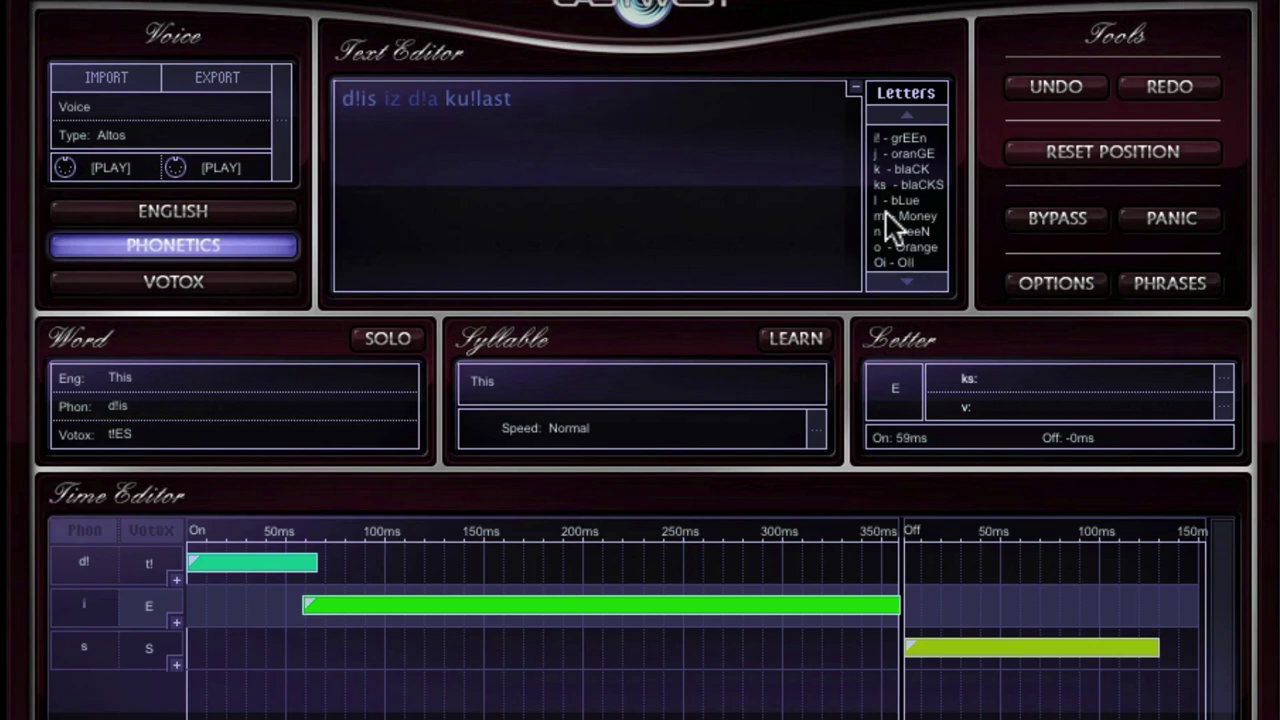
pyautogui.click(913, 110)
pyautogui.click(913, 109)
pyautogui.click(914, 279)
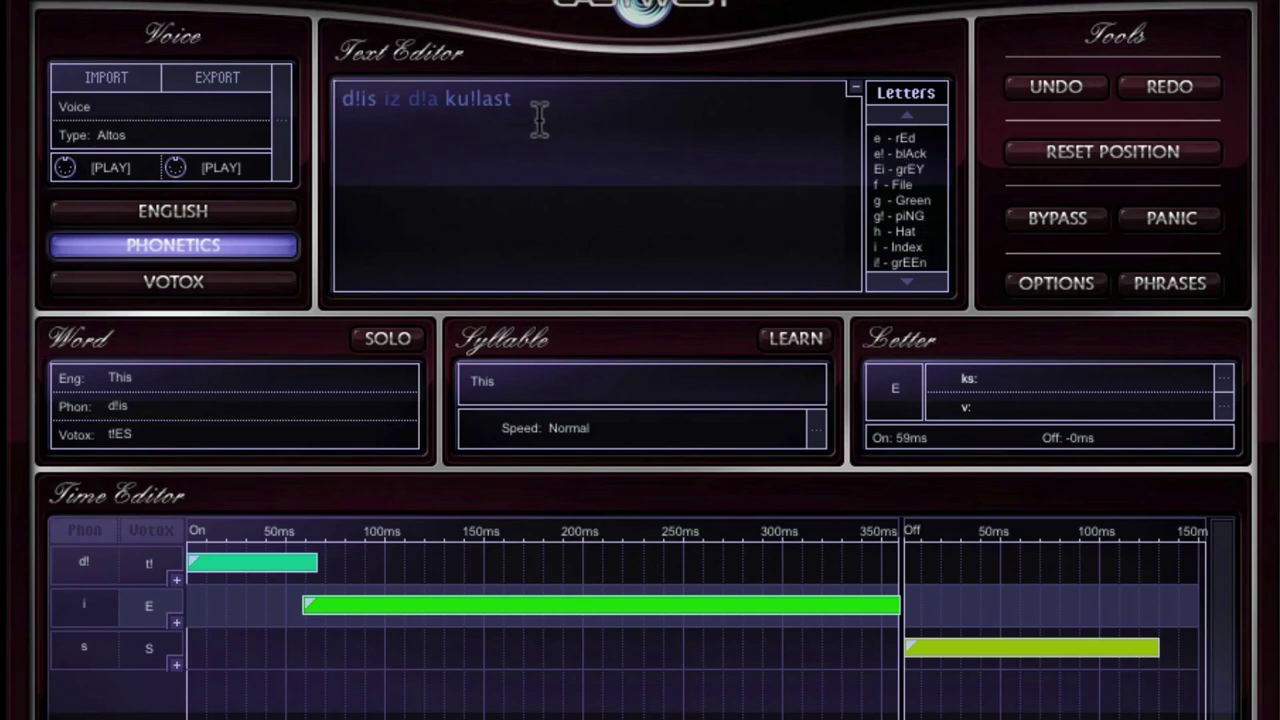
# - Change the first word's phonetic spelling from d!is to d!es
pyautogui.click(370, 100)
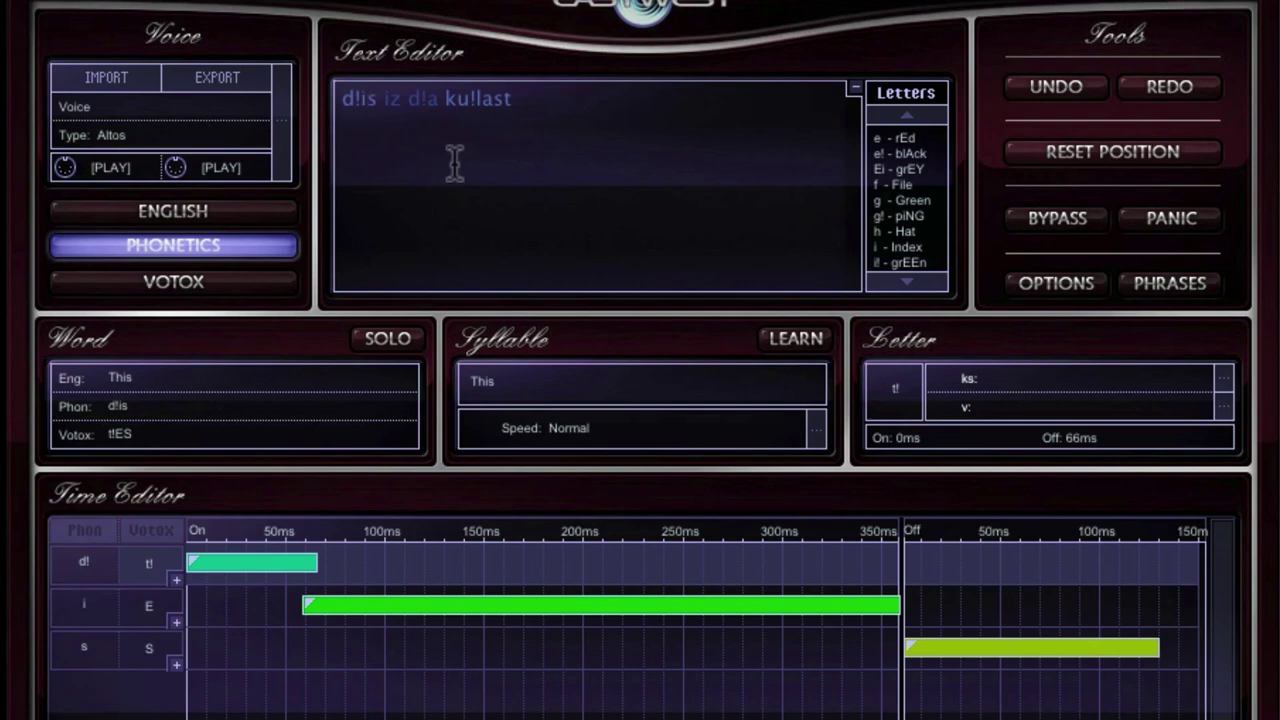
pyautogui.press('BackSpace')
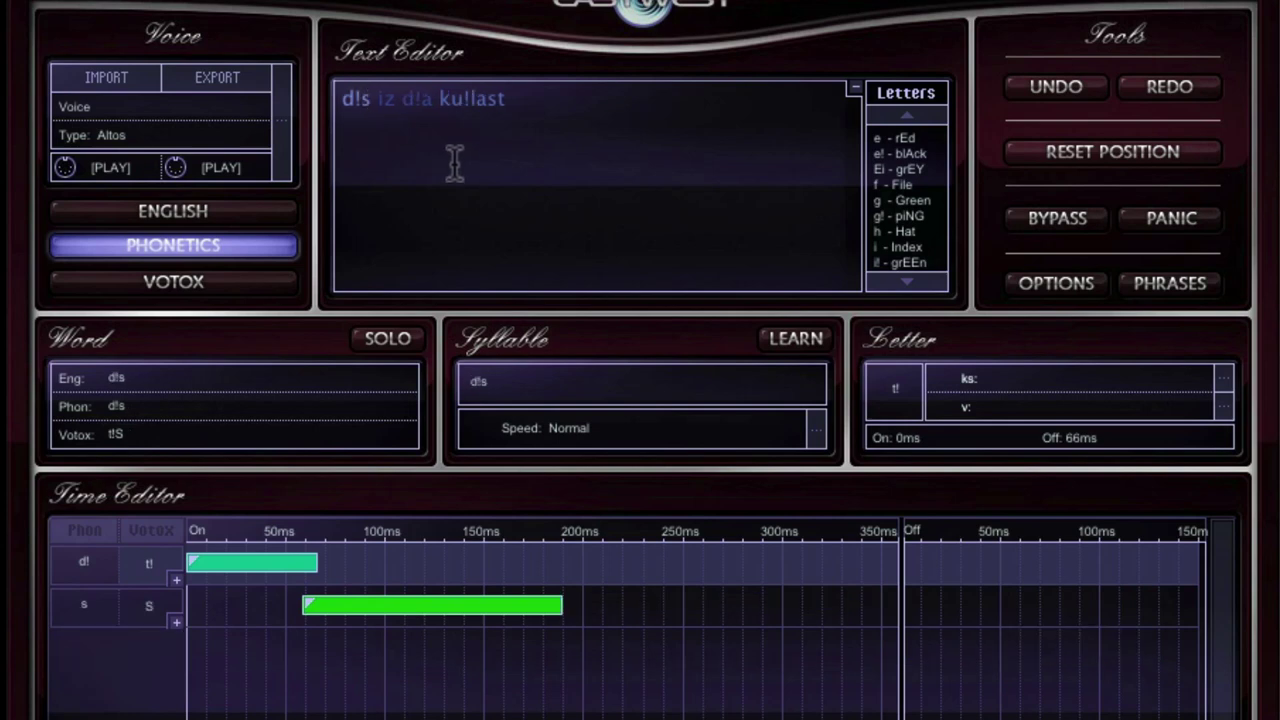
pyautogui.write('e')
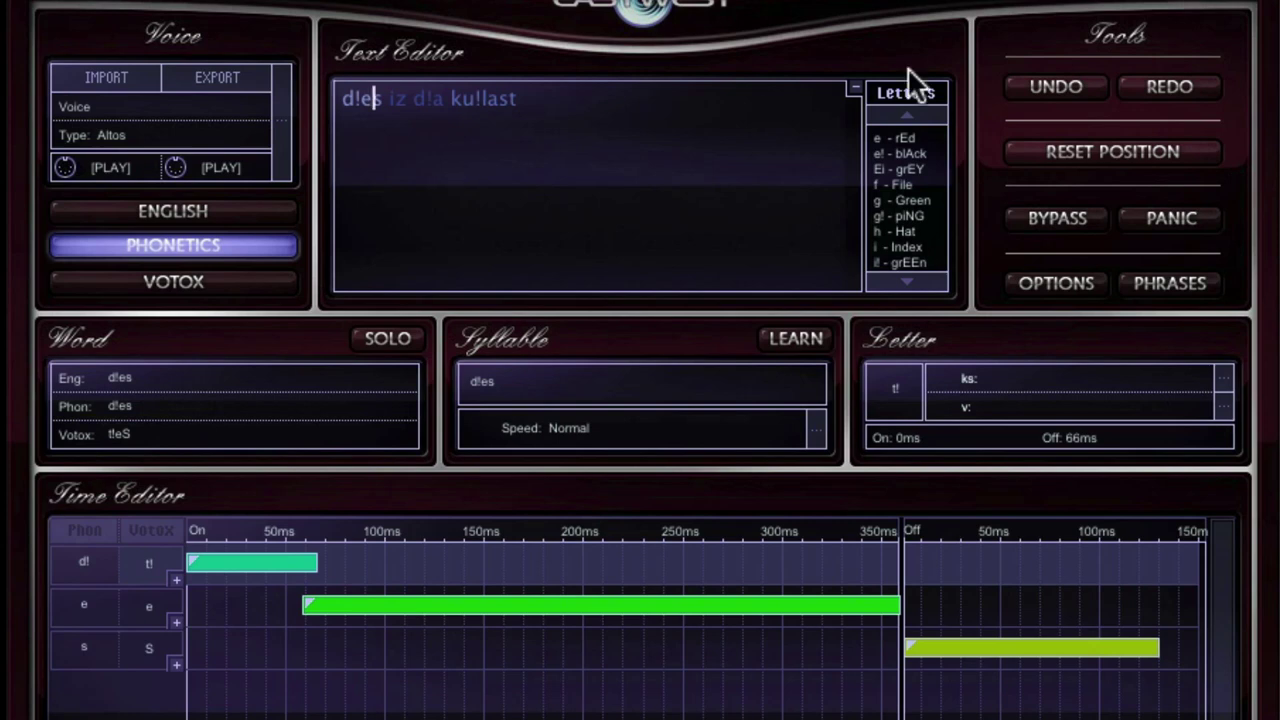
# - Restart the phrase, solo the word d!es, and open its e vowel timing
pyautogui.click(1114, 152)
pyautogui.click(358, 103)
pyautogui.click(390, 336)
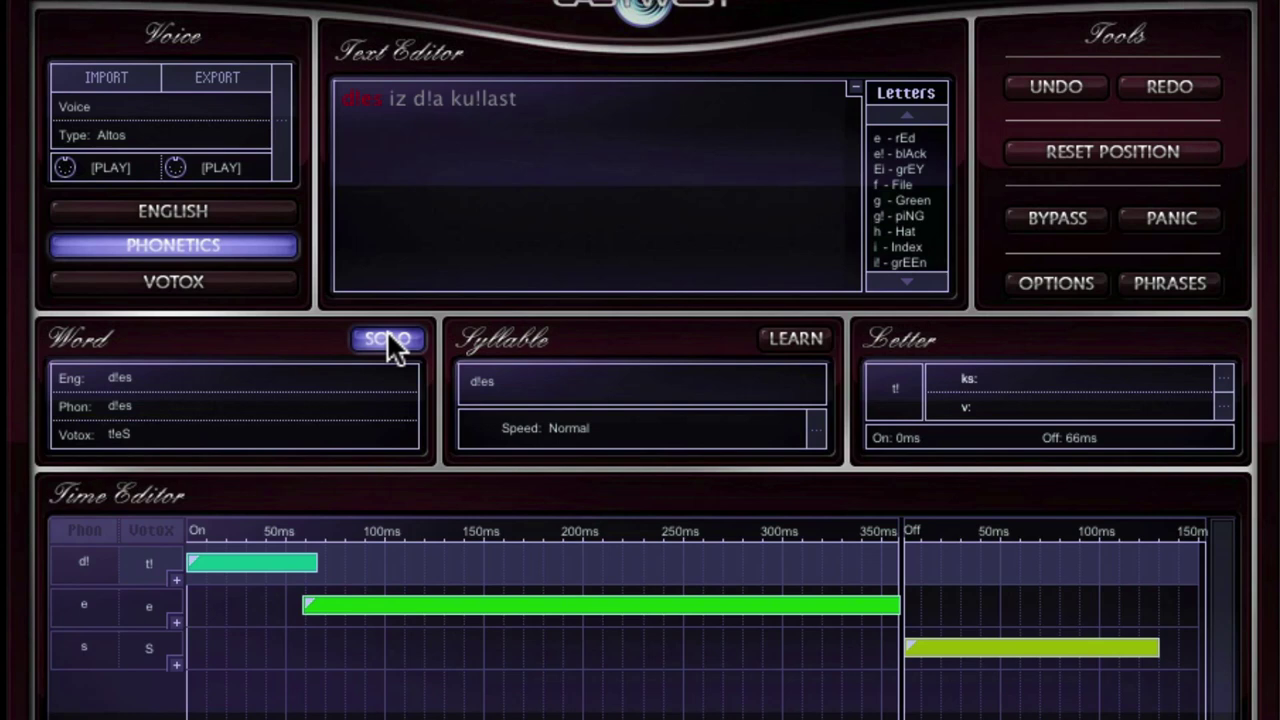
pyautogui.click(72, 603)
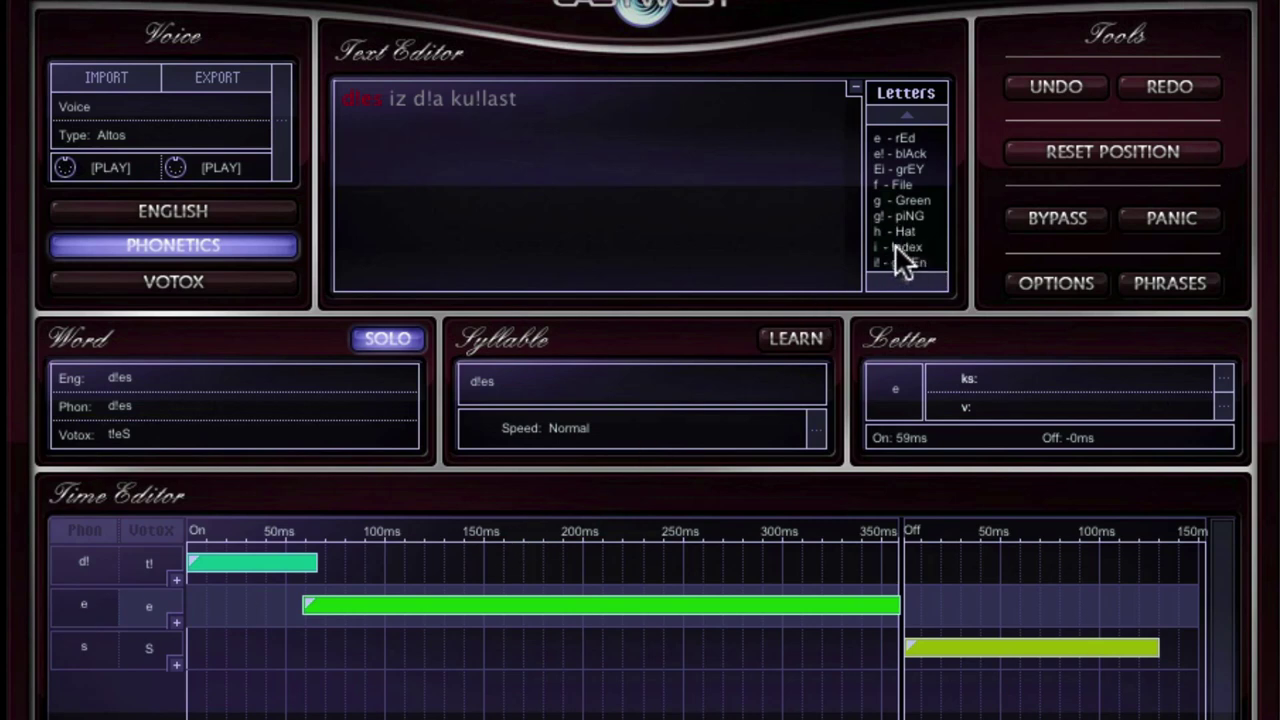
# - Respell the first word as d!eis and solo it in a zoomed-out Time Editor
pyautogui.click(370, 98)
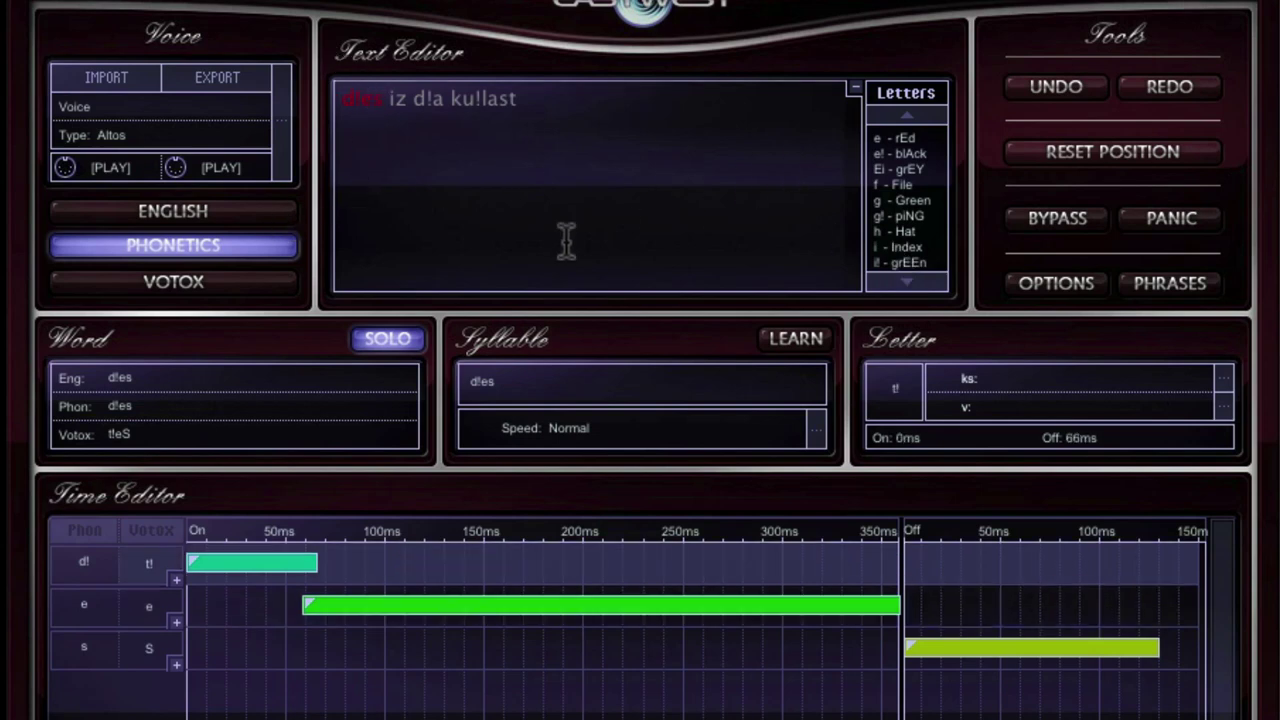
pyautogui.write('i')
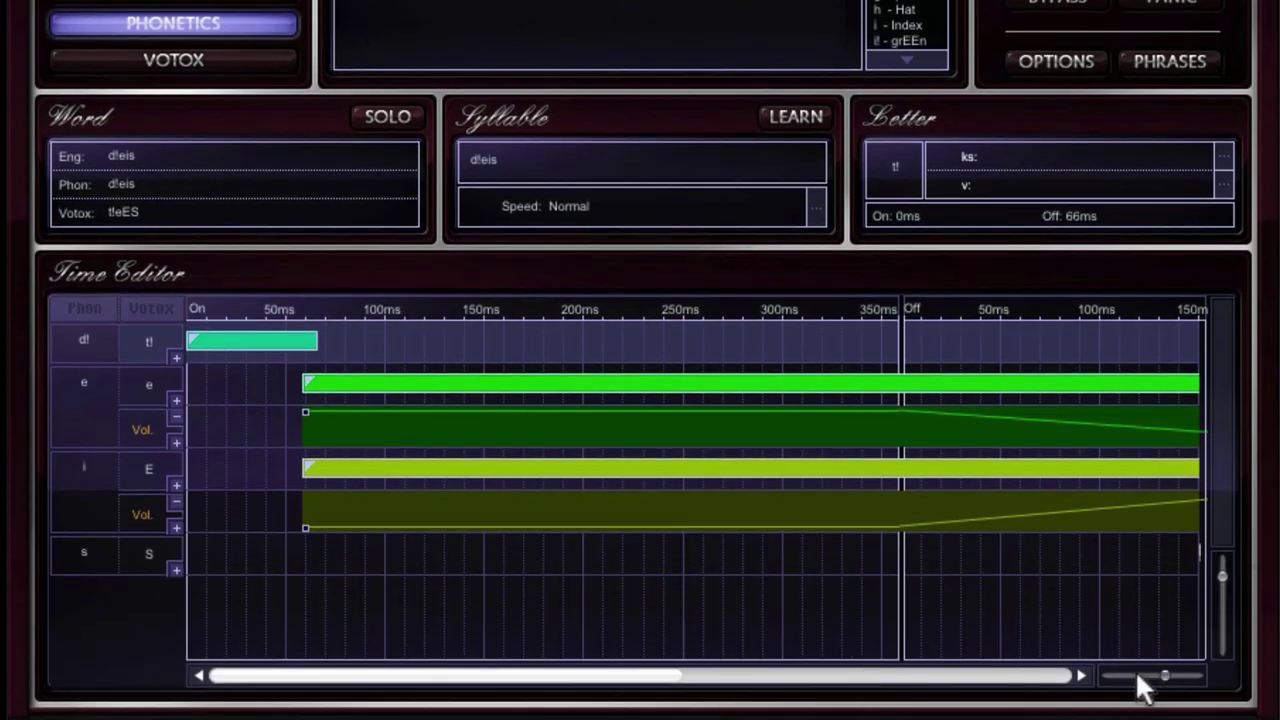
pyautogui.moveTo(1134, 672); pyautogui.dragTo(1122, 672)
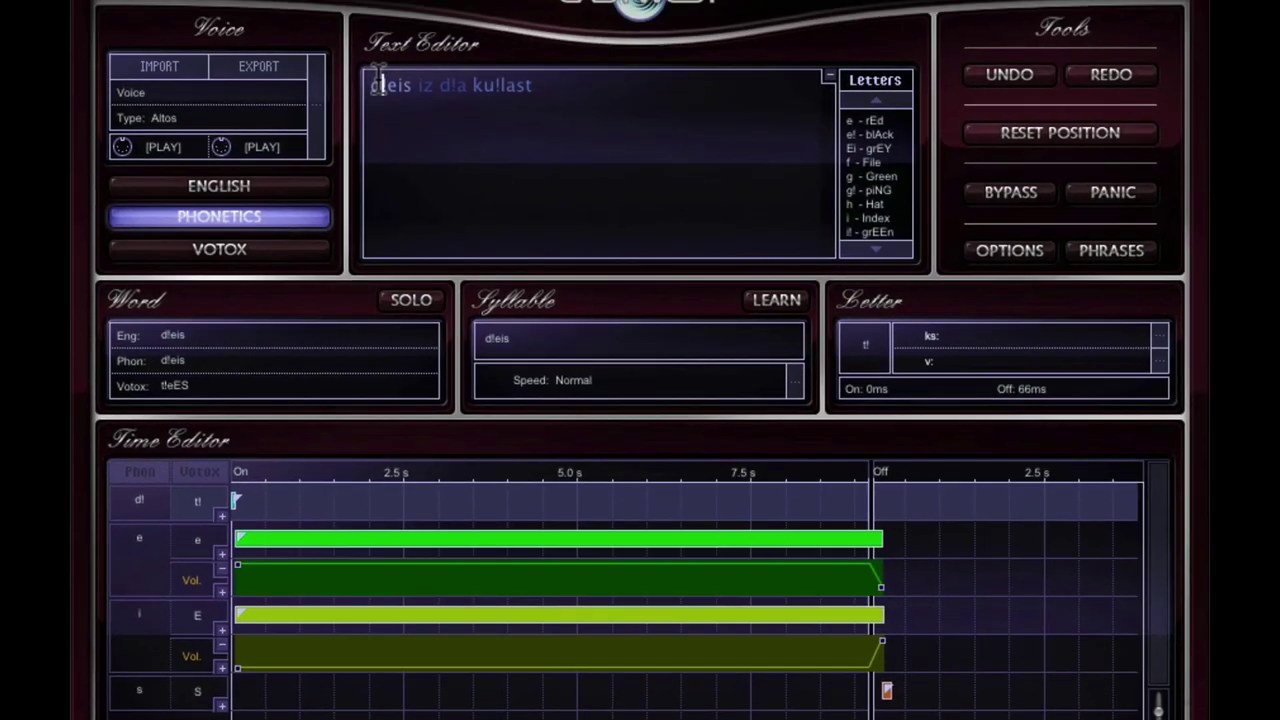
pyautogui.click(414, 300)
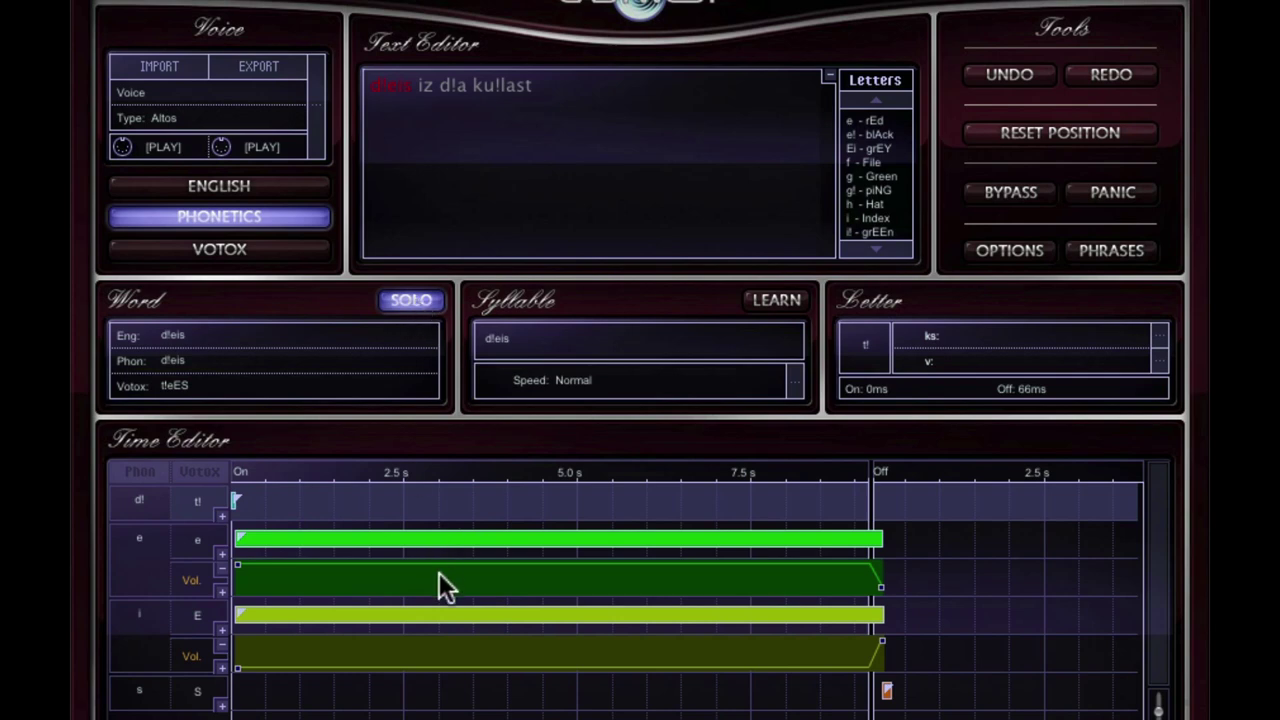
# - Level the volume envelopes of the E and e vowels so they are flat
pyautogui.click(456, 658)
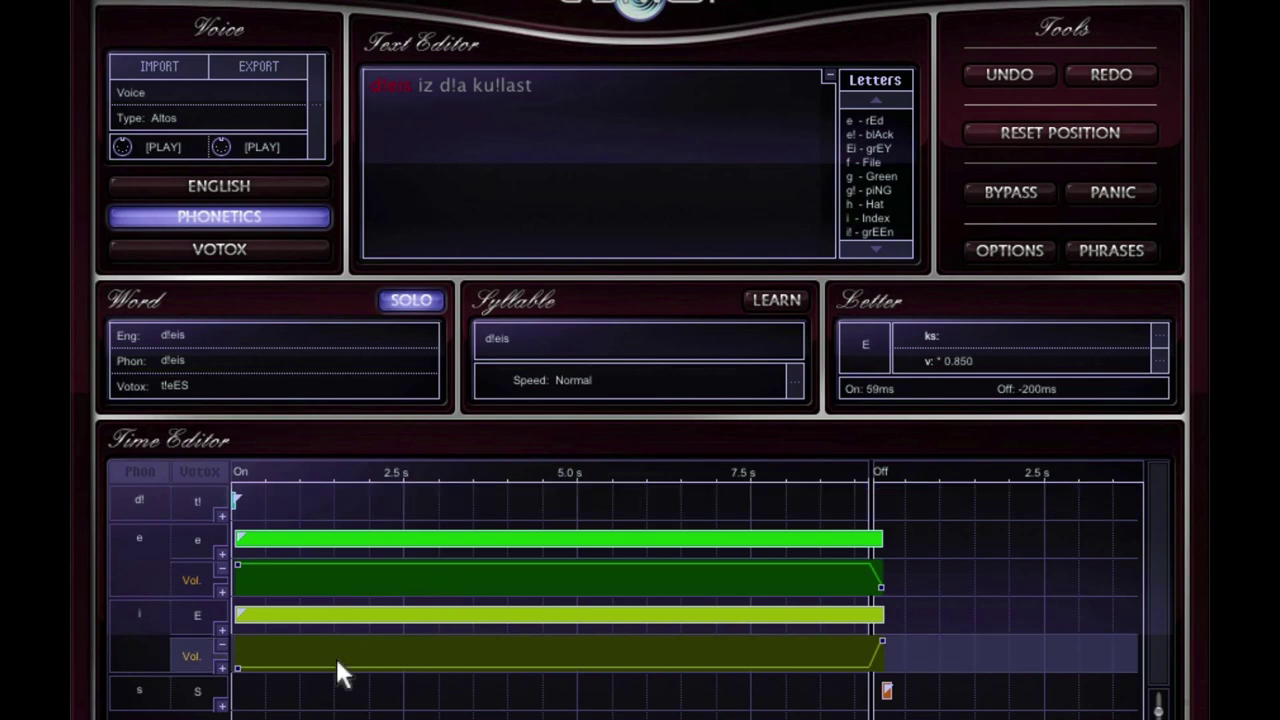
pyautogui.moveTo(238, 666); pyautogui.dragTo(240, 647)
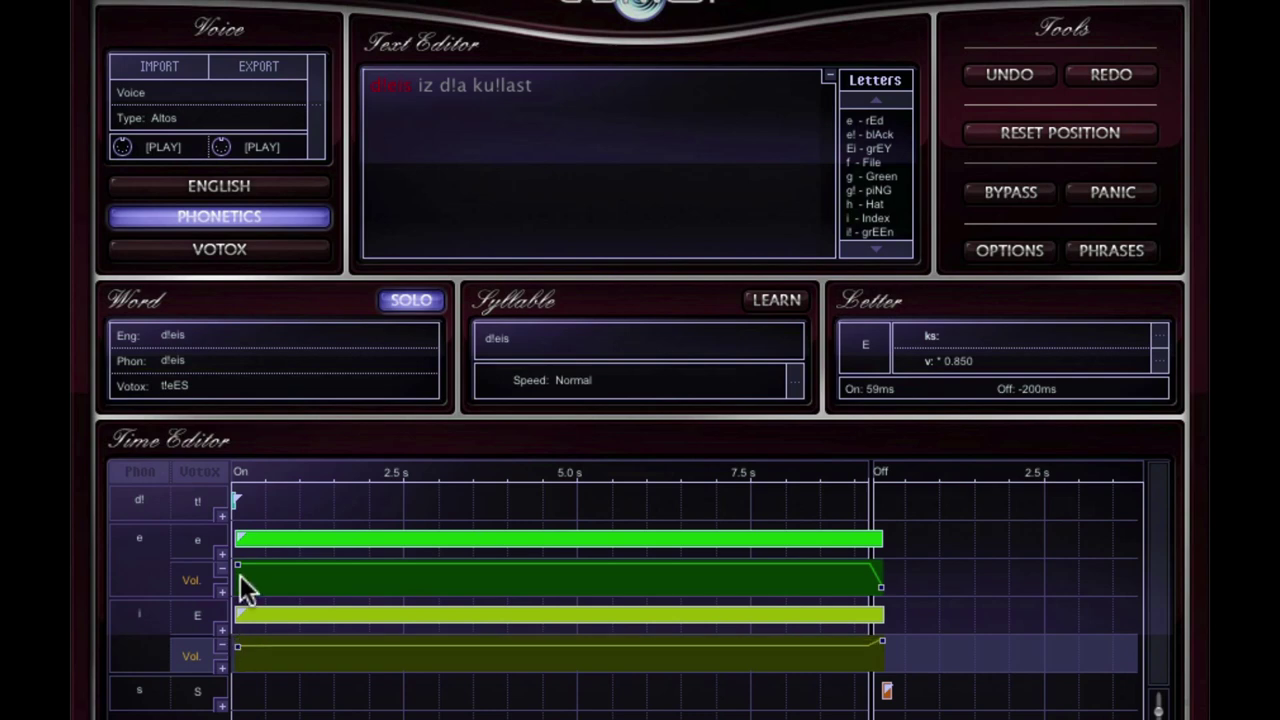
pyautogui.click(237, 568)
pyautogui.moveTo(238, 570); pyautogui.dragTo(240, 574)
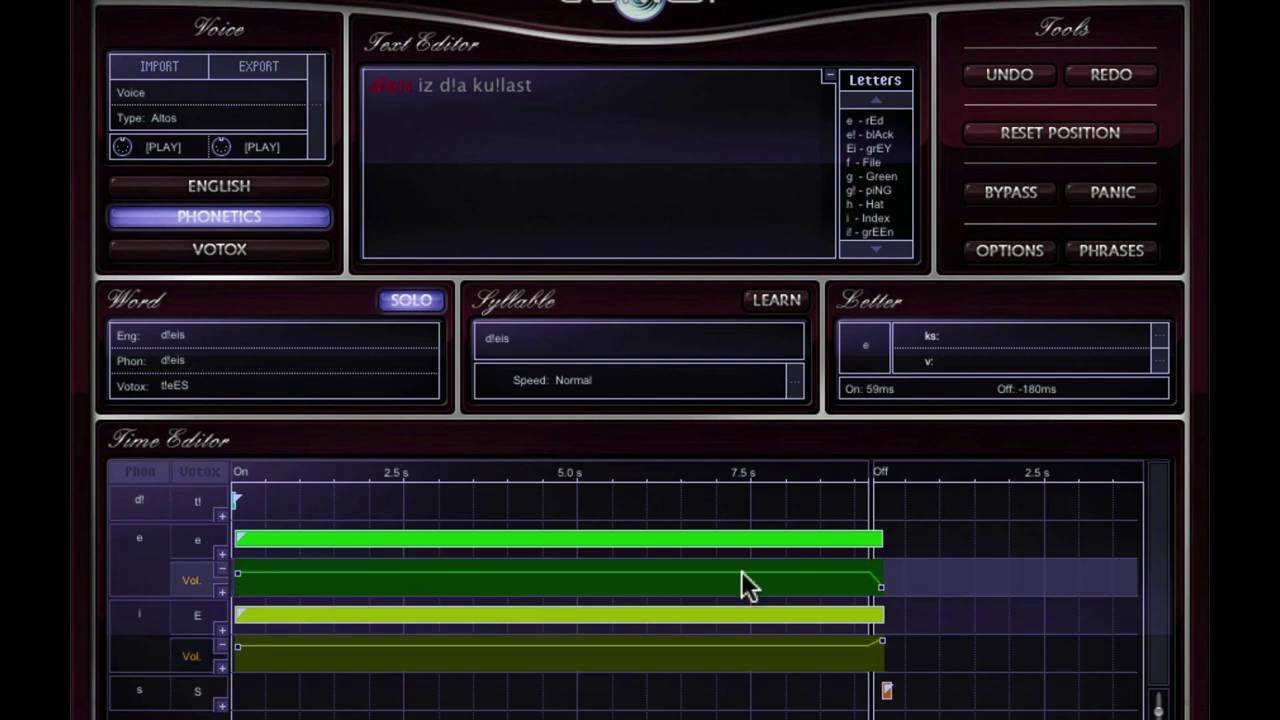
# - Trim the E and e vowel bars so both end at the release (Off) line
pyautogui.click(884, 643)
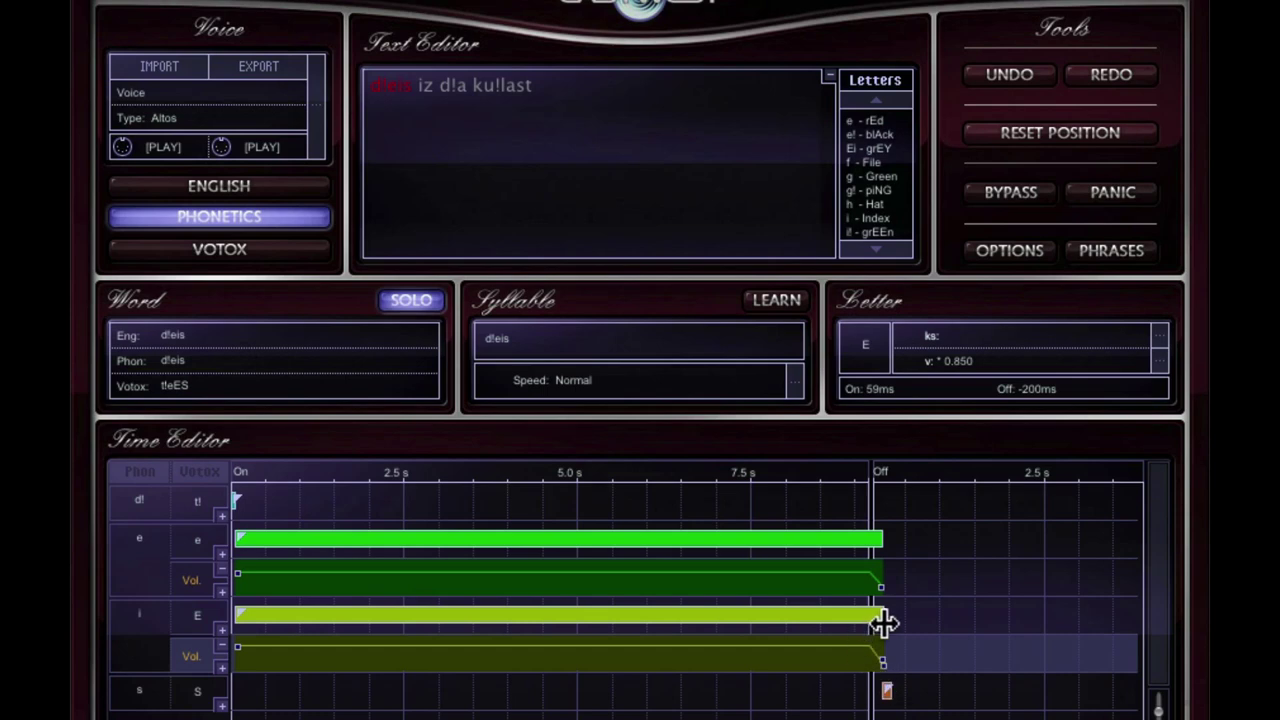
pyautogui.moveTo(883, 623); pyautogui.dragTo(871, 623)
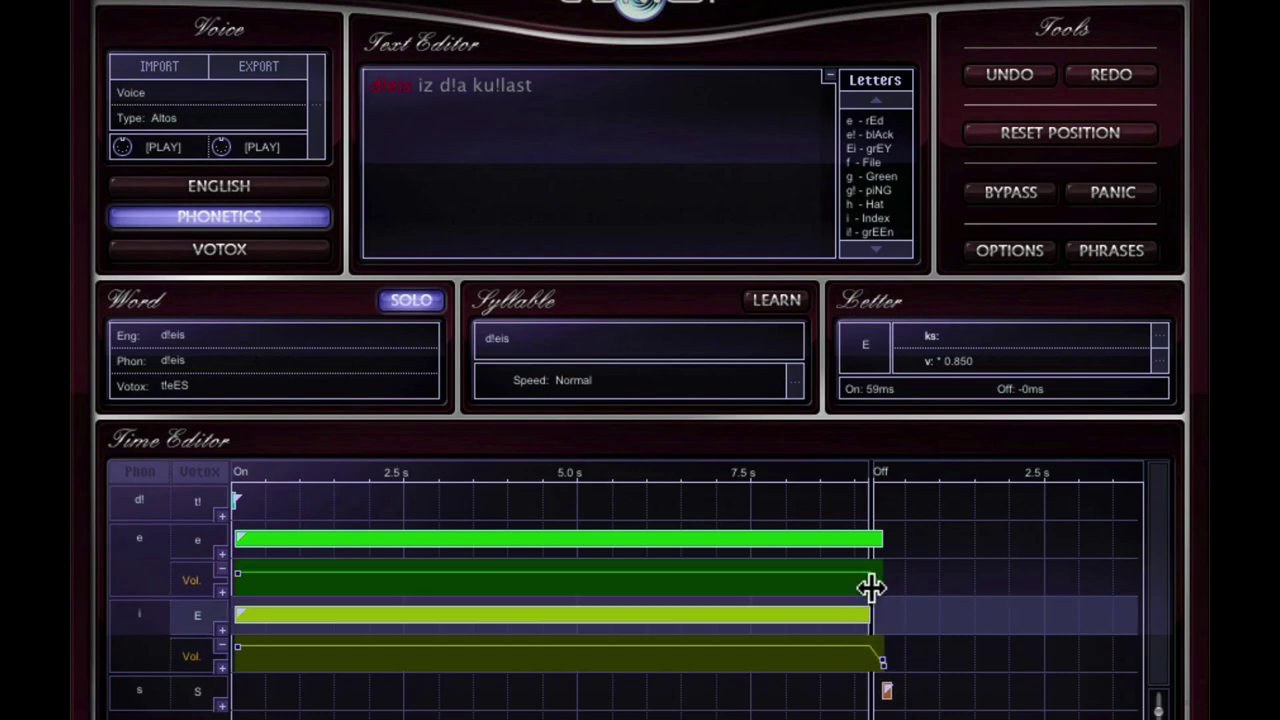
pyautogui.moveTo(883, 540); pyautogui.dragTo(866, 544)
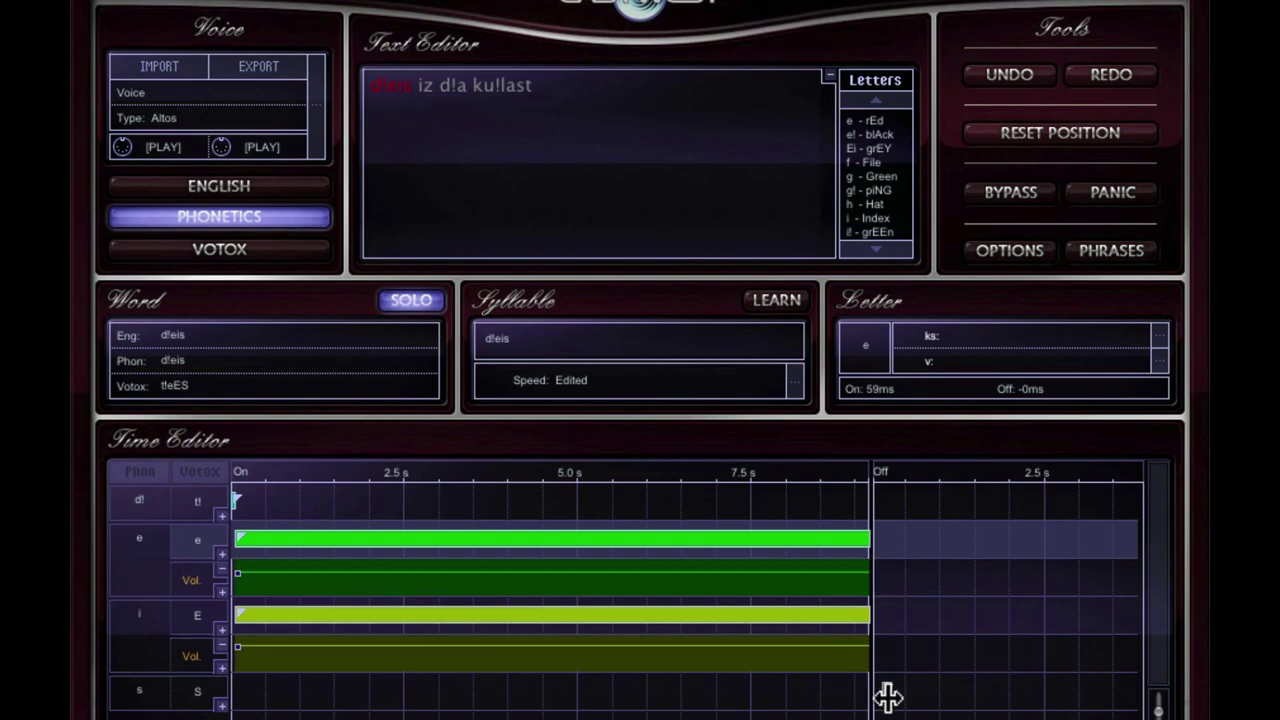
pyautogui.click(886, 698)
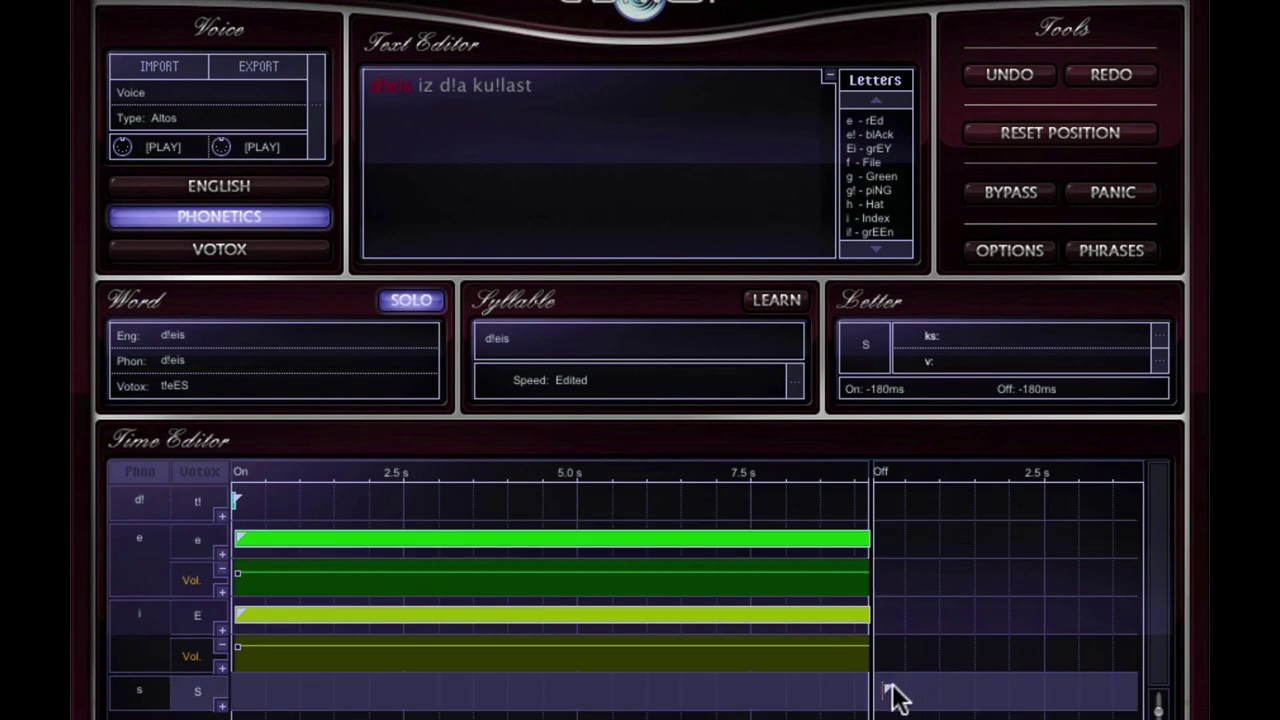
pyautogui.click(1014, 78)
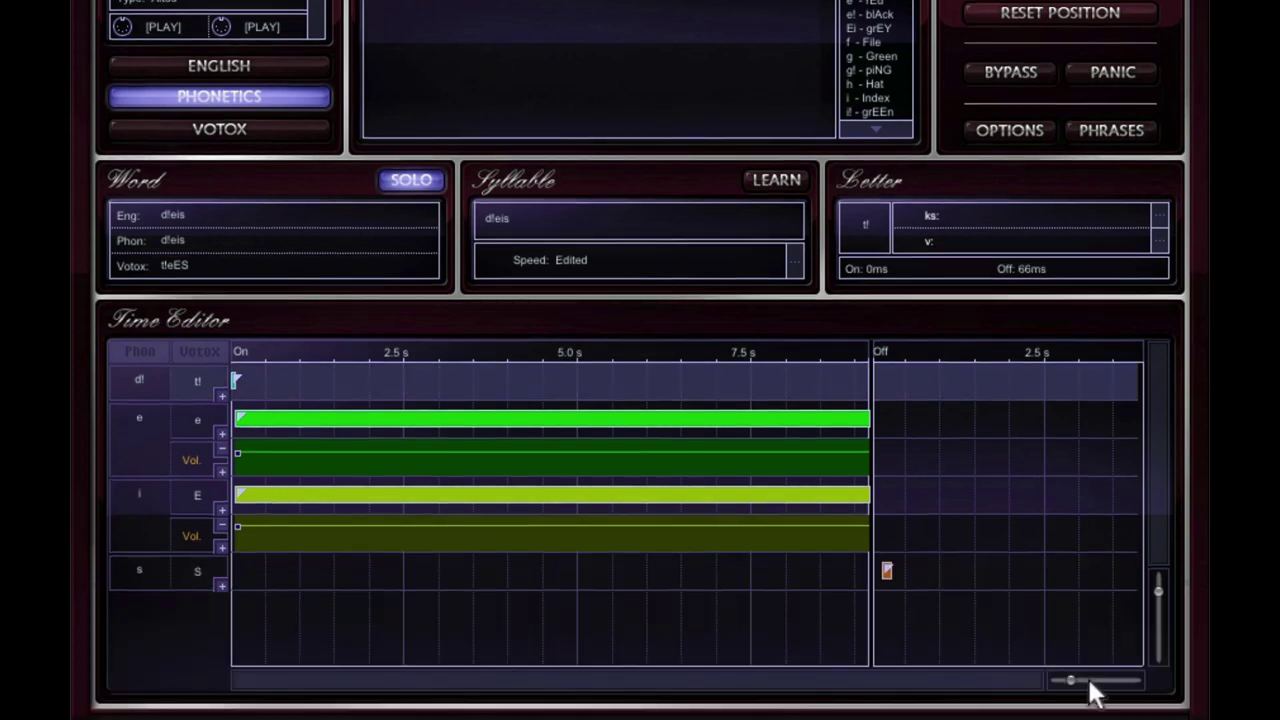
# - Move the final S of d!eis earlier so it starts at -43ms and ends at -173ms
pyautogui.moveTo(1087, 680); pyautogui.dragTo(1107, 680)
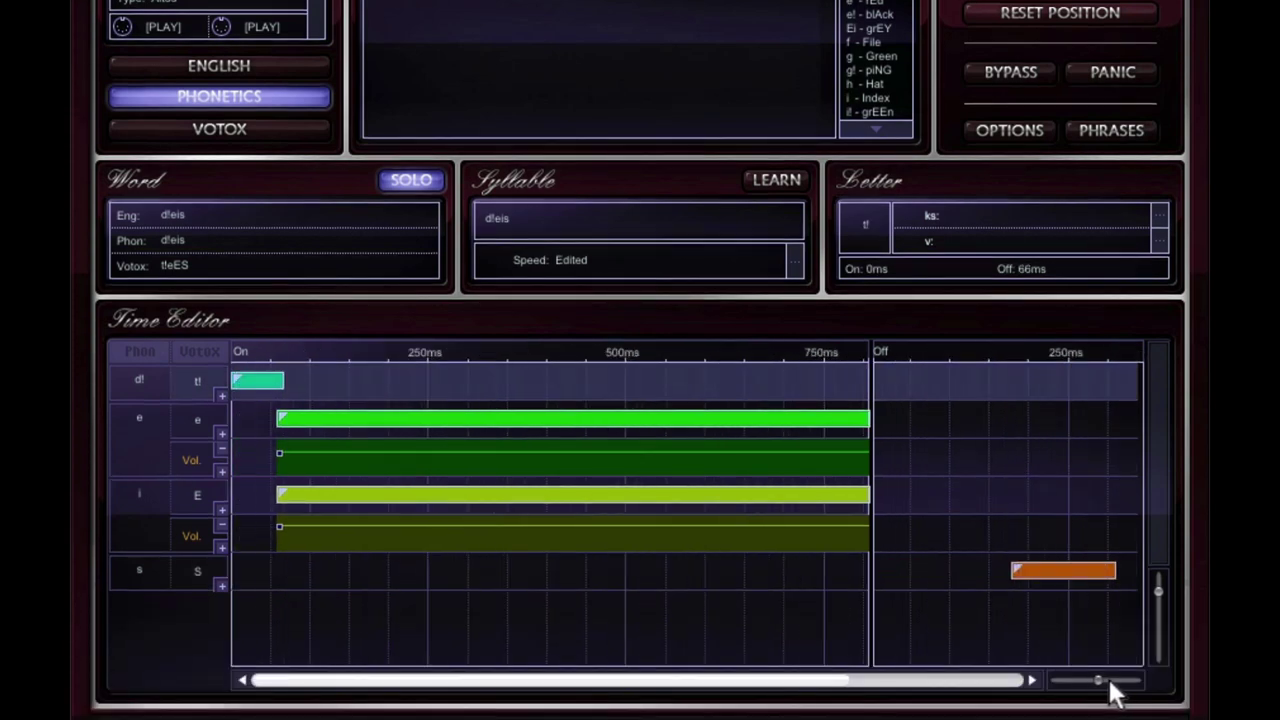
pyautogui.click(1080, 680)
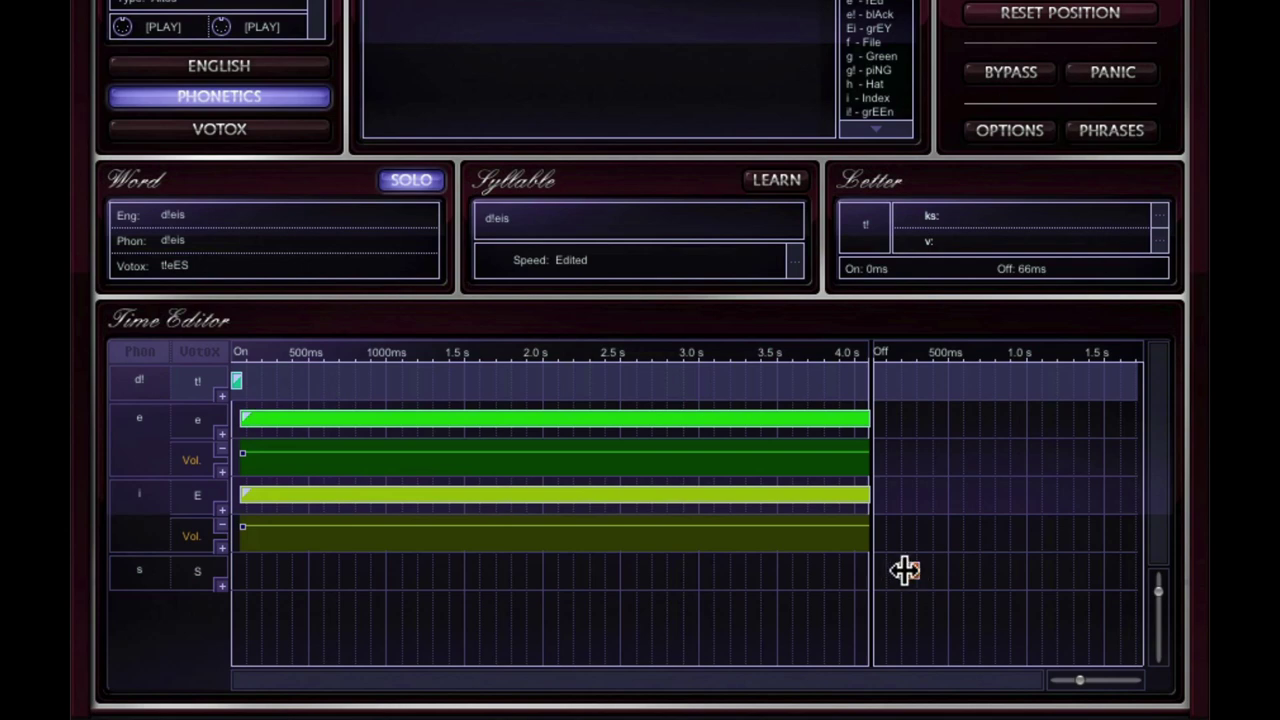
pyautogui.moveTo(907, 574); pyautogui.dragTo(883, 575)
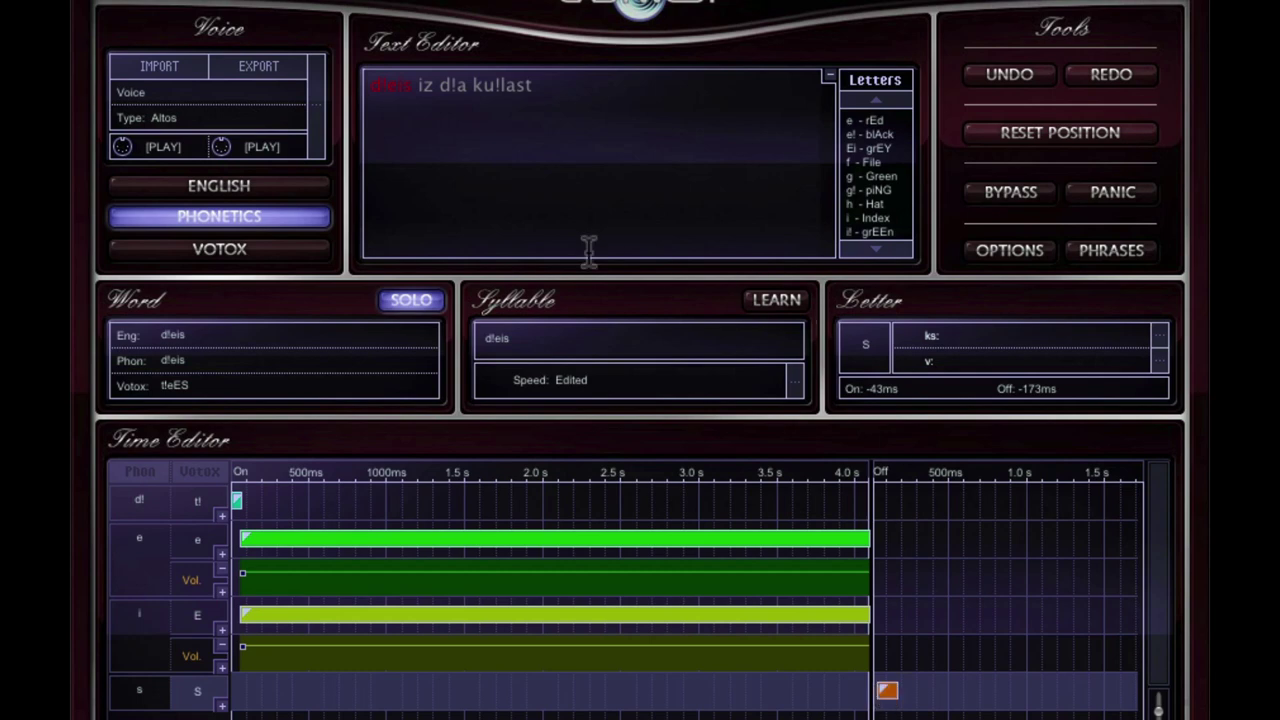
# - Extend ku! to ku!l and add st so the line reads 'd!eis iz d!a ku!l last'
pyautogui.click(502, 84)
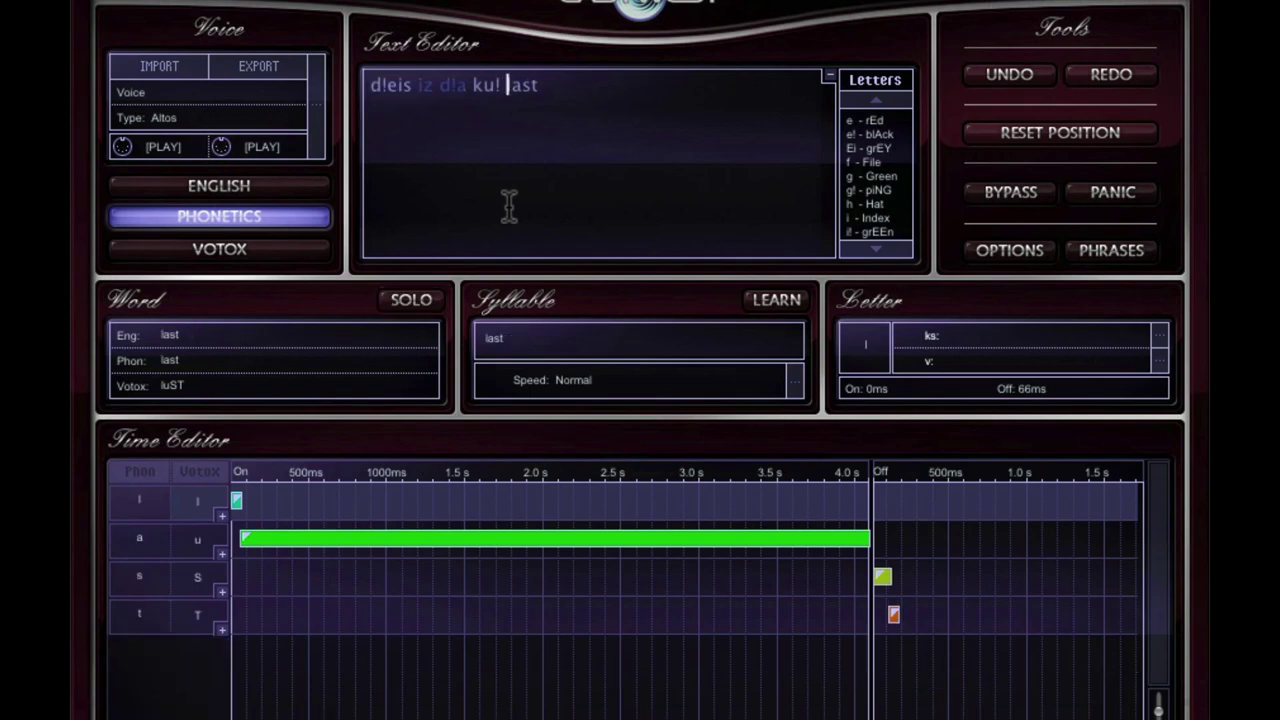
pyautogui.click(500, 88)
pyautogui.write('l')
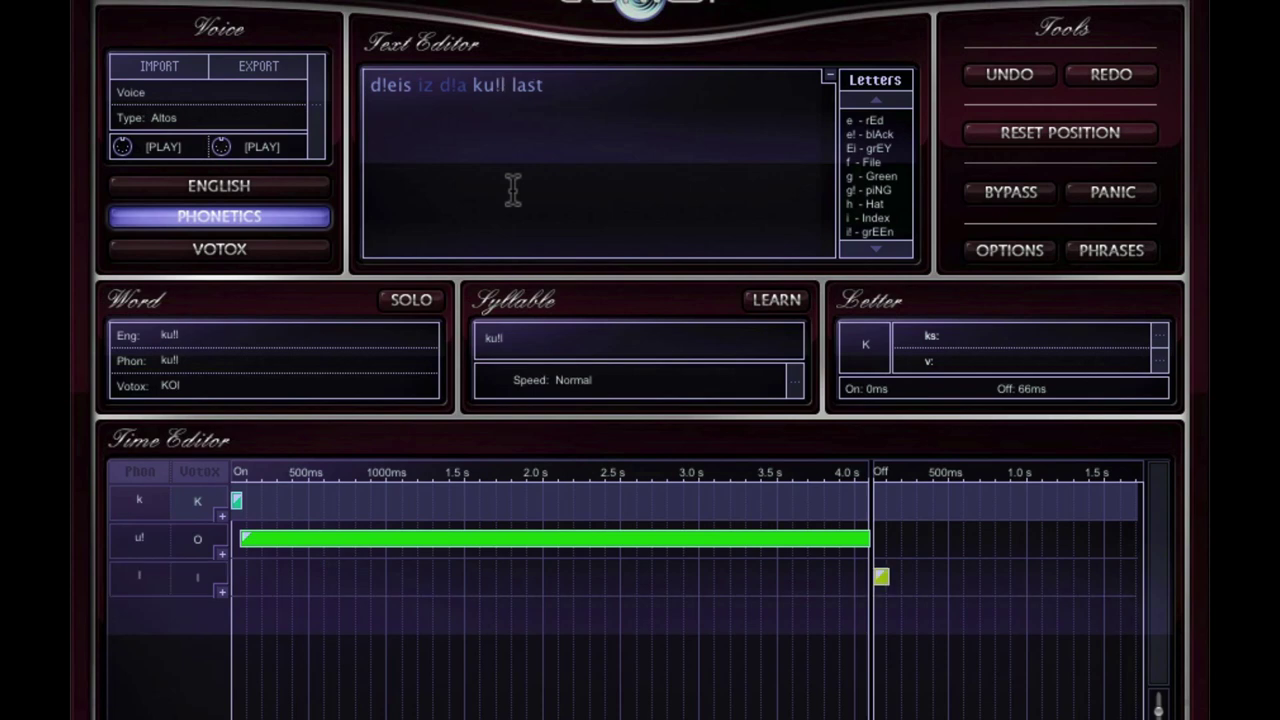
pyautogui.click(531, 177)
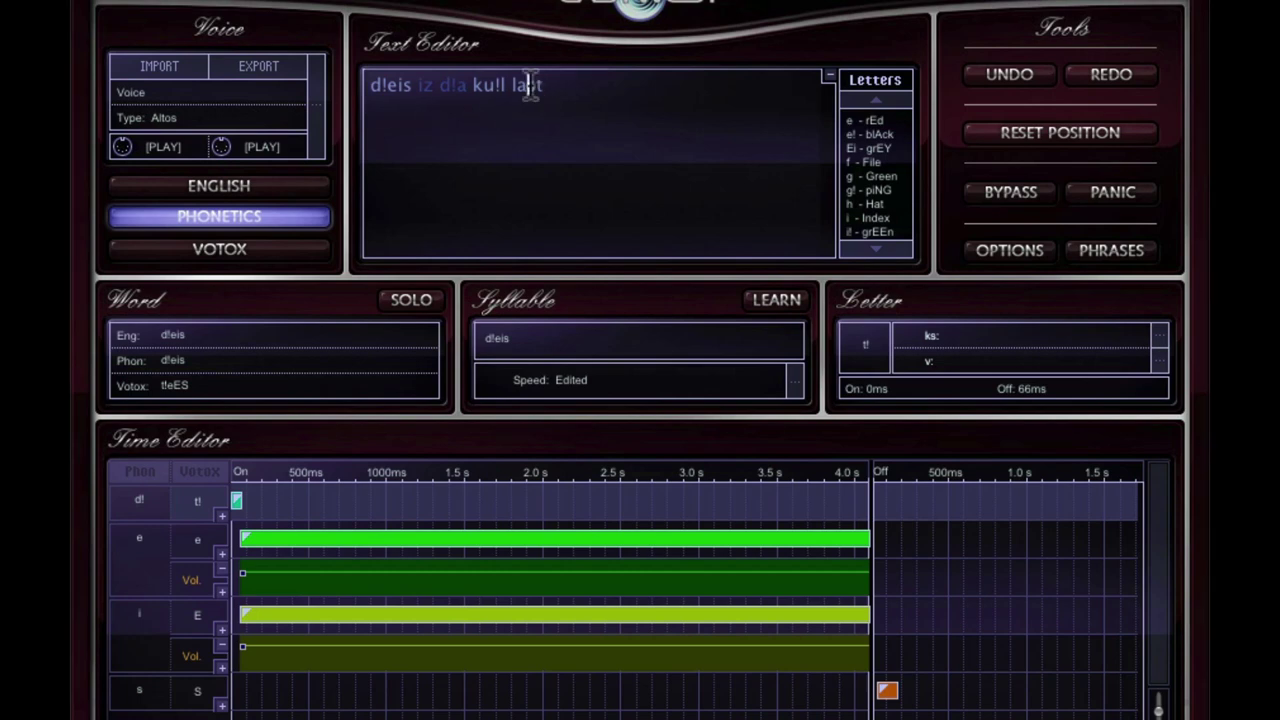
pyautogui.write('st')
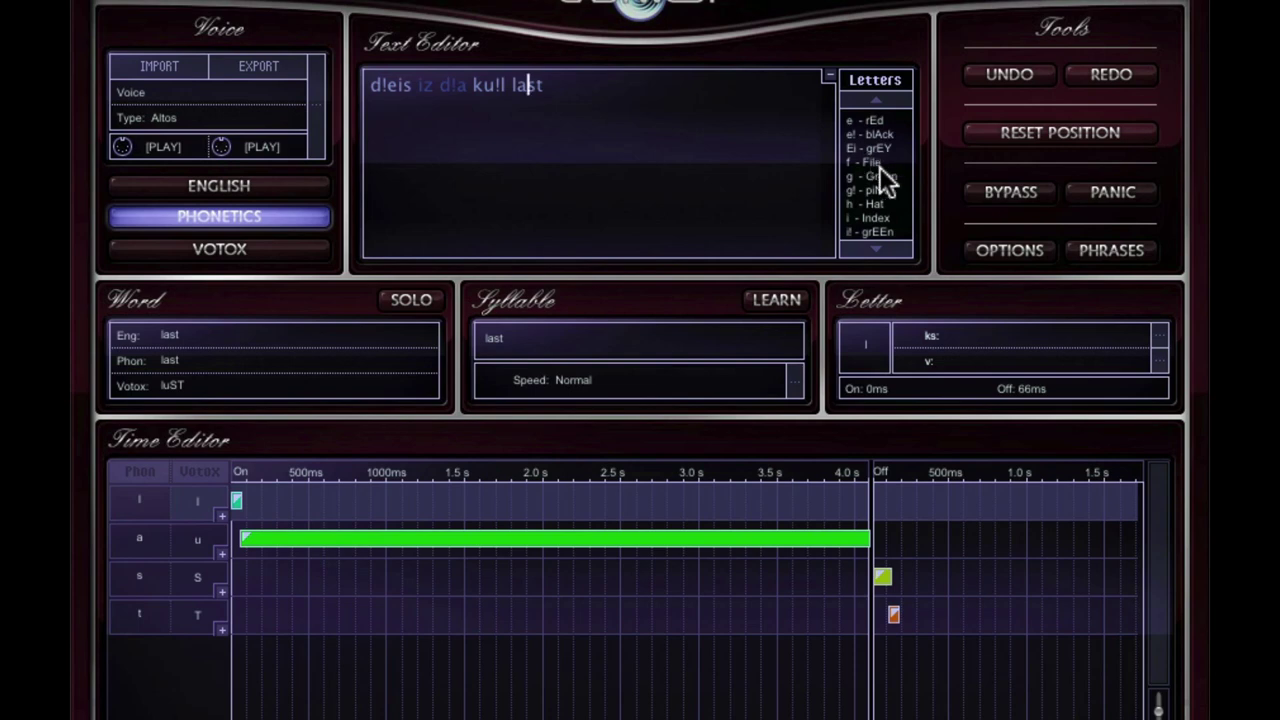
# - Replace the a in 'last' with e, after briefly trying Ei, so it reads 'lest'
pyautogui.press('BackSpace')
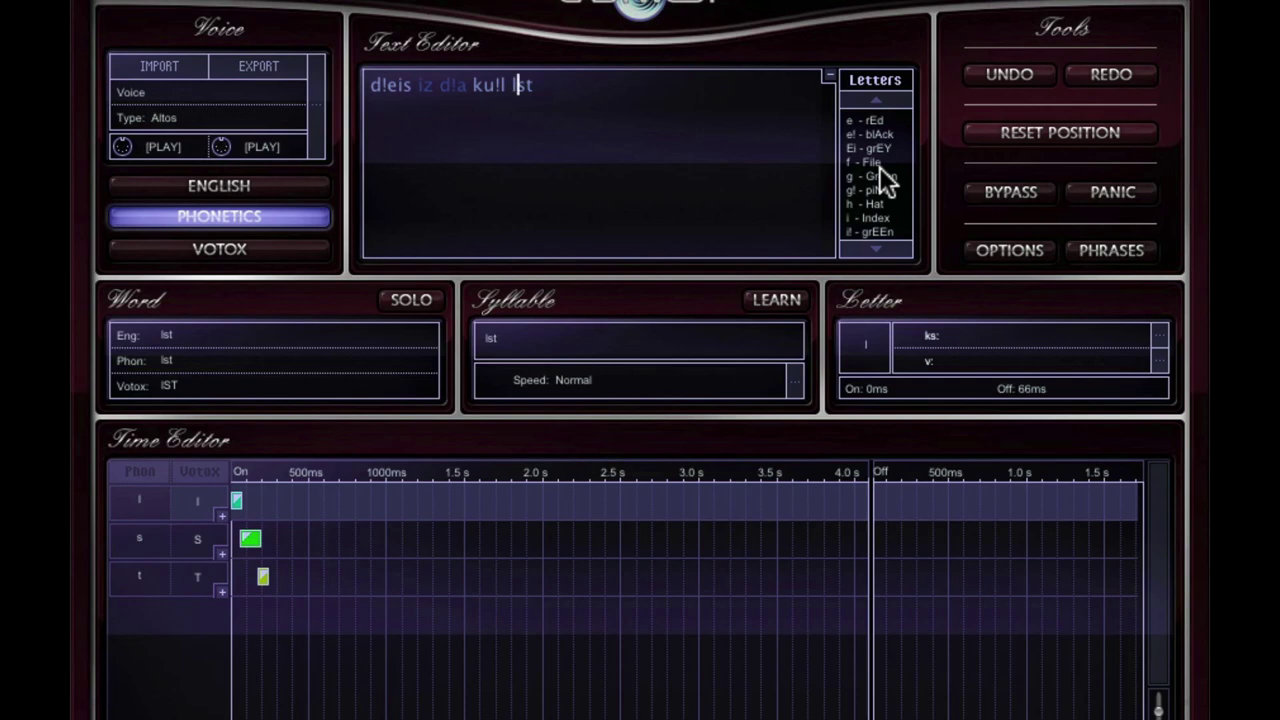
pyautogui.write('E')
pyautogui.write('i')
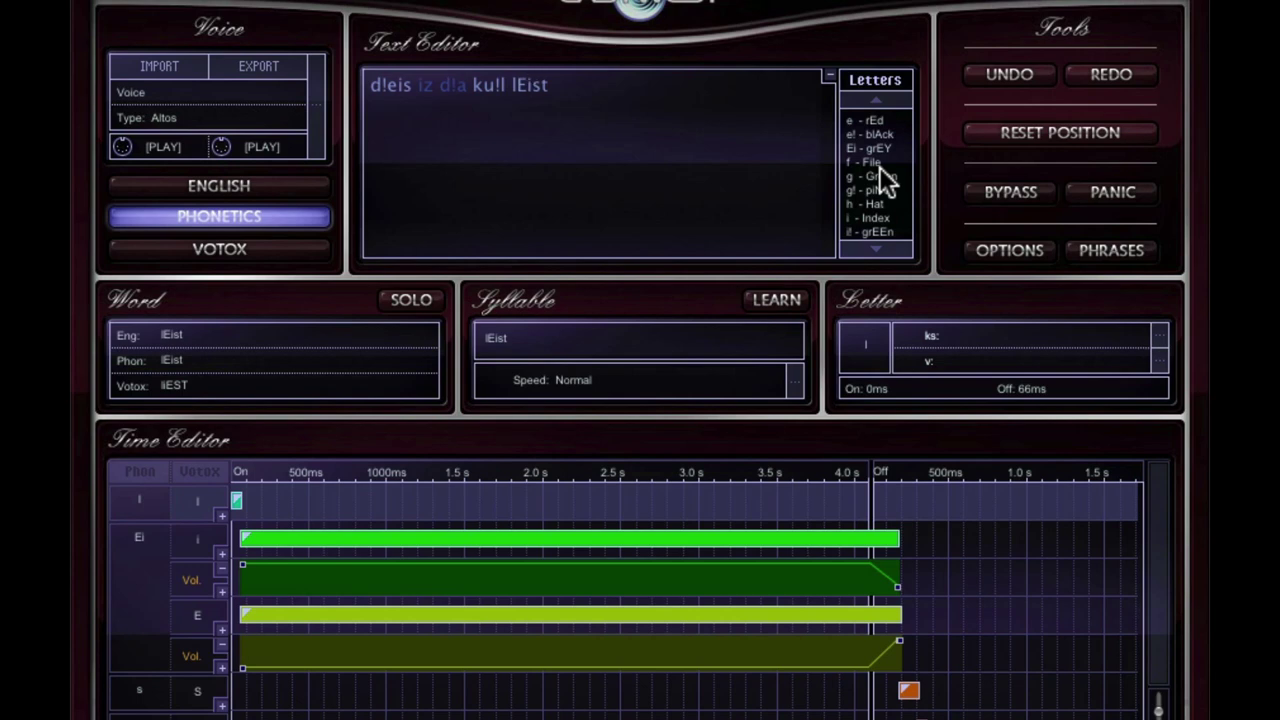
pyautogui.press('BackSpace')
pyautogui.press('BackSpace')
pyautogui.write('e')
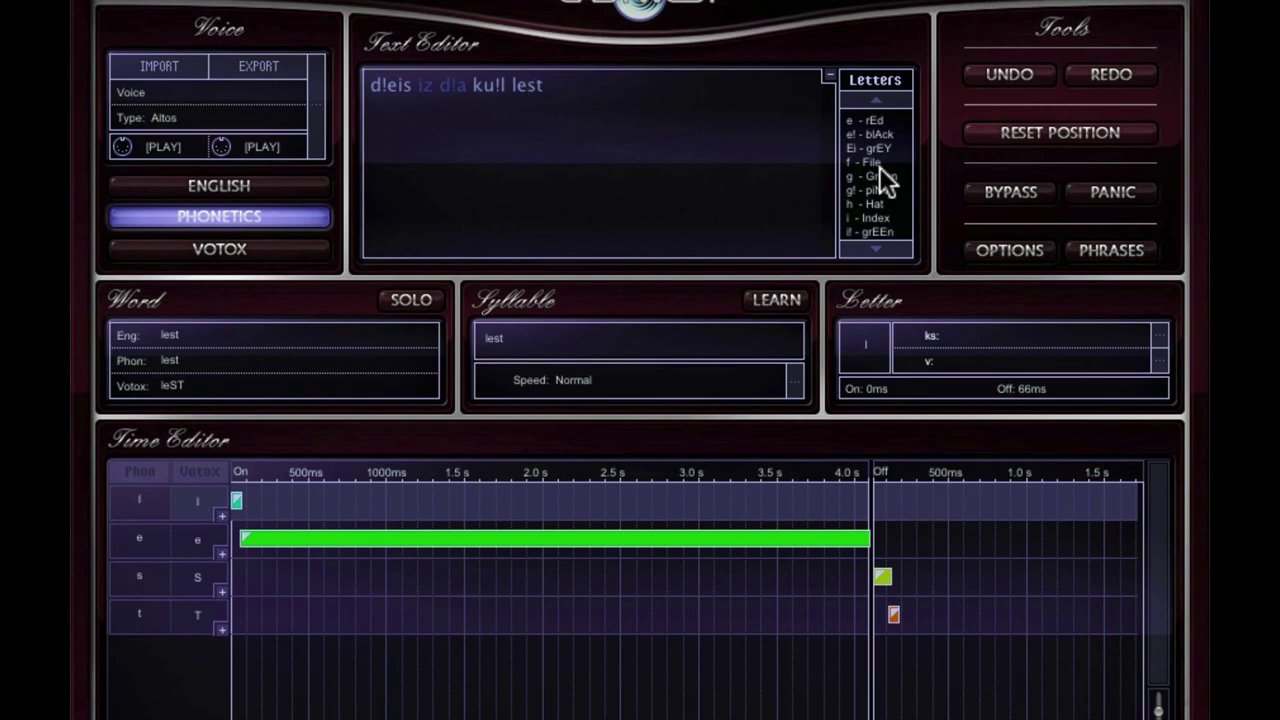
# - Show the Vol lane of the e vowel in 'lest' and add envelope points to it
pyautogui.click(138, 536)
pyautogui.click(218, 552)
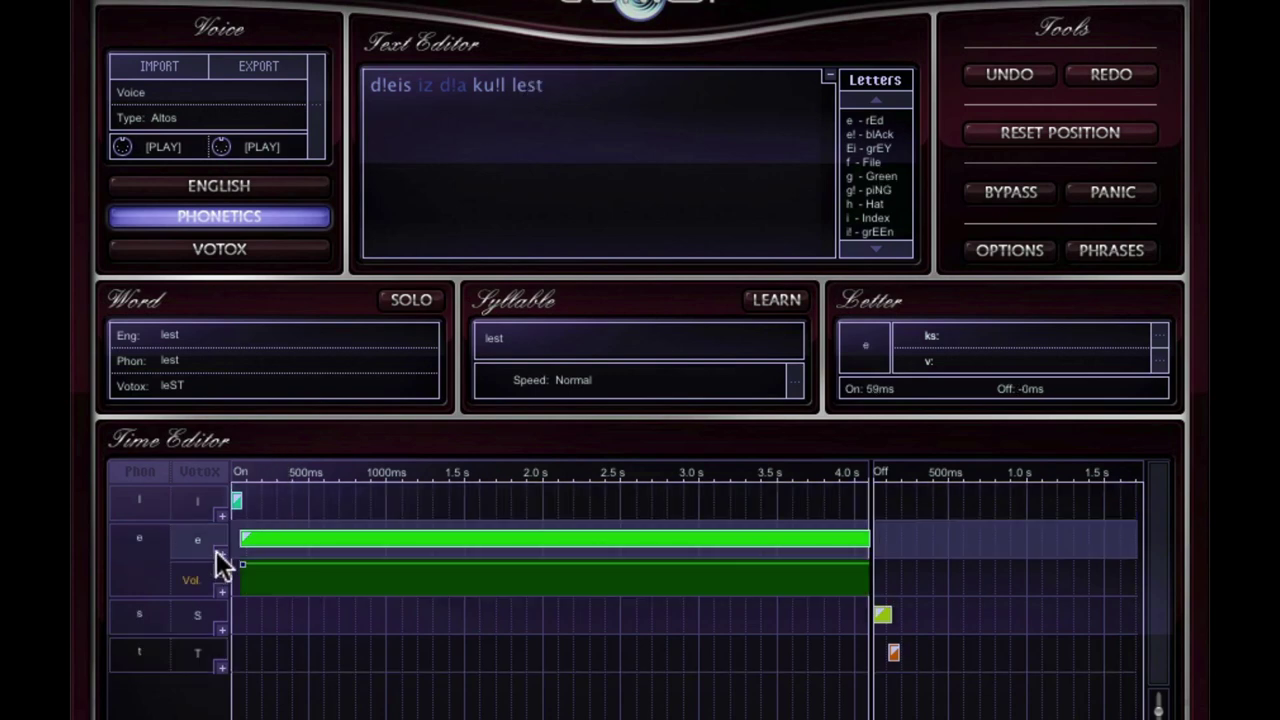
pyautogui.click(314, 562)
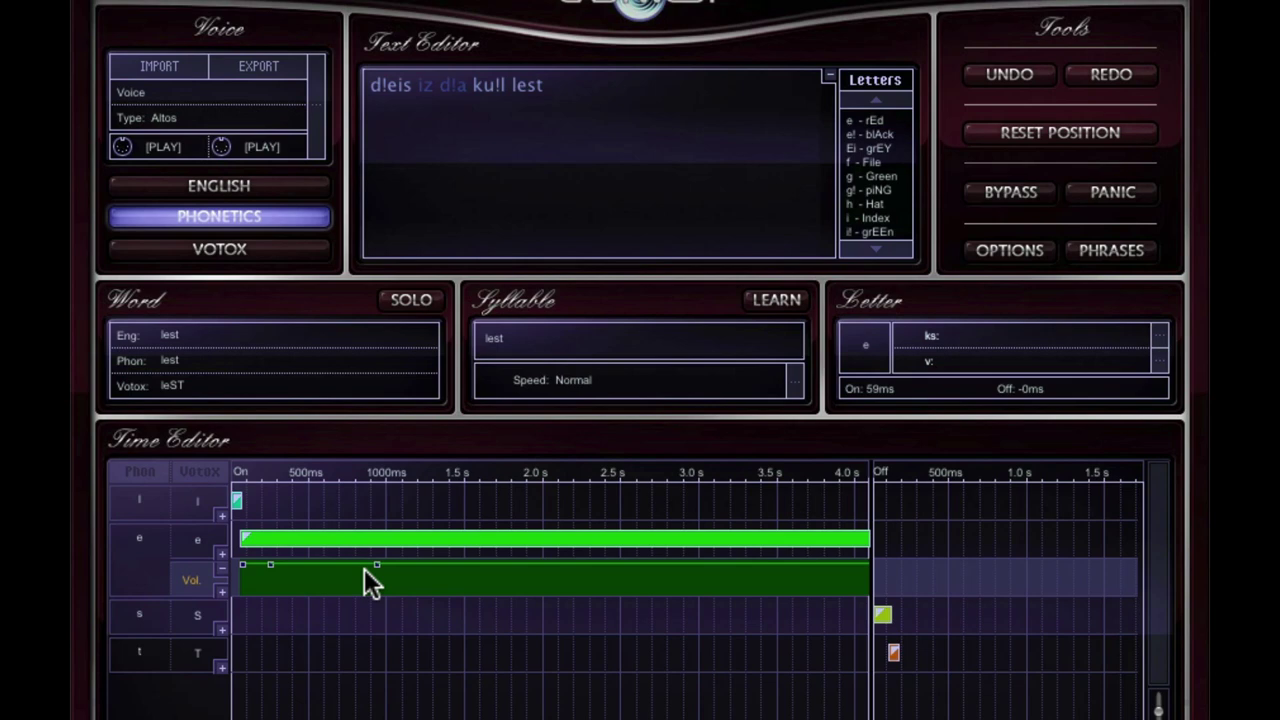
pyautogui.click(561, 85)
# - Clear the phonetic text and load the Latin preset phrase Agnus Dei
pyautogui.press('BackSpace')
pyautogui.press('BackSpace')
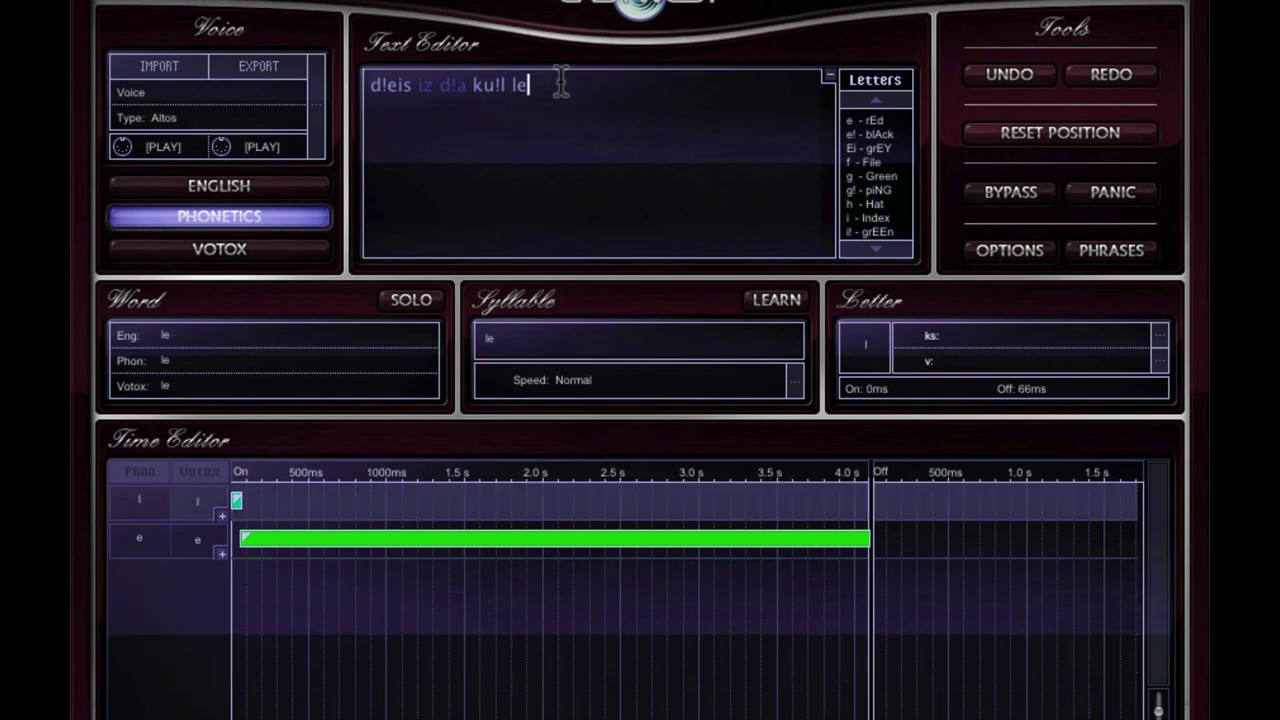
pyautogui.press('BackSpace')
pyautogui.press('BackSpace')
pyautogui.press('BackSpace')
pyautogui.press('BackSpace')
pyautogui.press('BackSpace')
pyautogui.press('BackSpace')
pyautogui.press('BackSpace')
pyautogui.press('BackSpace')
pyautogui.press('BackSpace')
pyautogui.press('BackSpace')
pyautogui.press('BackSpace')
pyautogui.press('BackSpace')
pyautogui.press('BackSpace')
pyautogui.press('BackSpace')
pyautogui.press('BackSpace')
pyautogui.press('BackSpace')
pyautogui.press('BackSpace')
pyautogui.press('BackSpace')
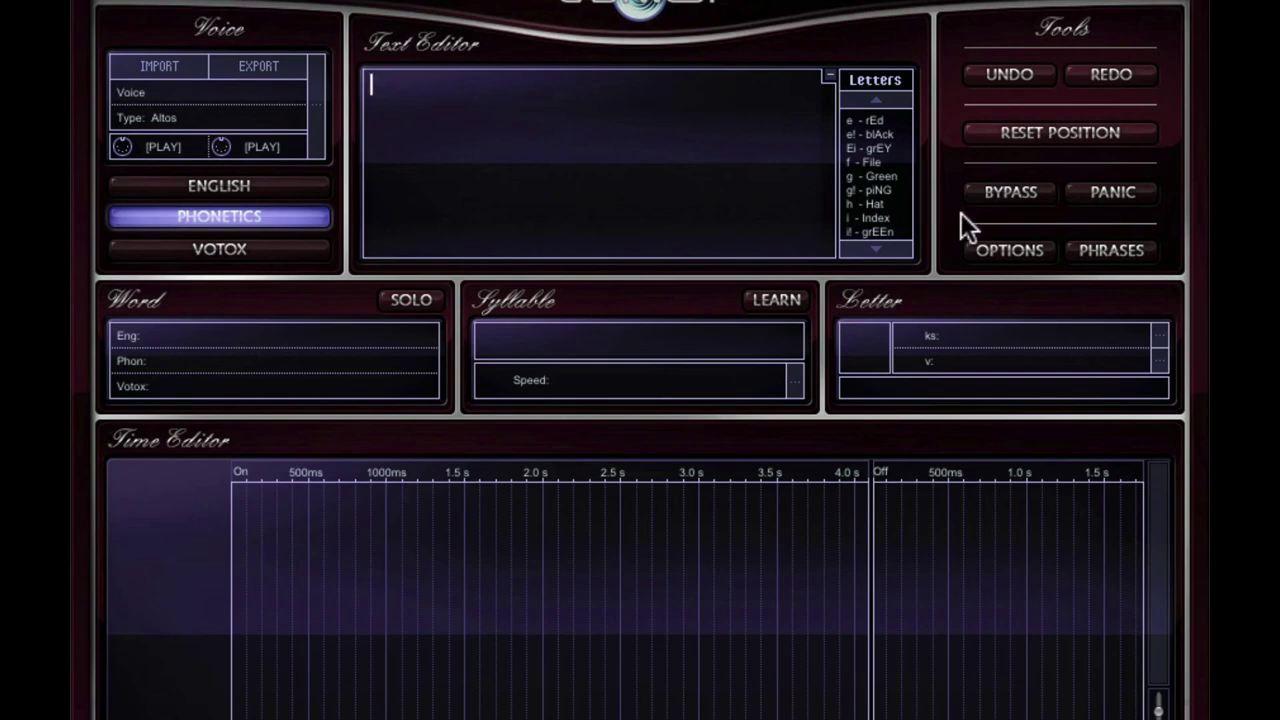
pyautogui.click(1086, 250)
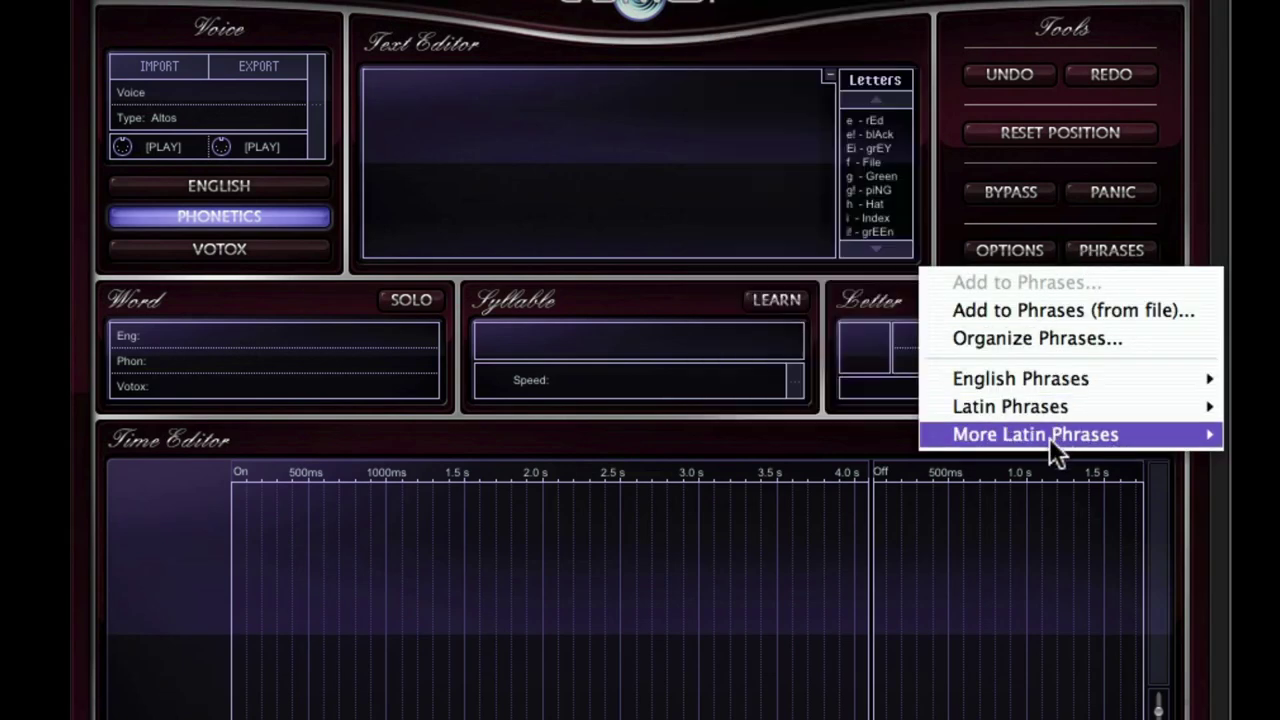
pyautogui.moveTo(1010, 406)
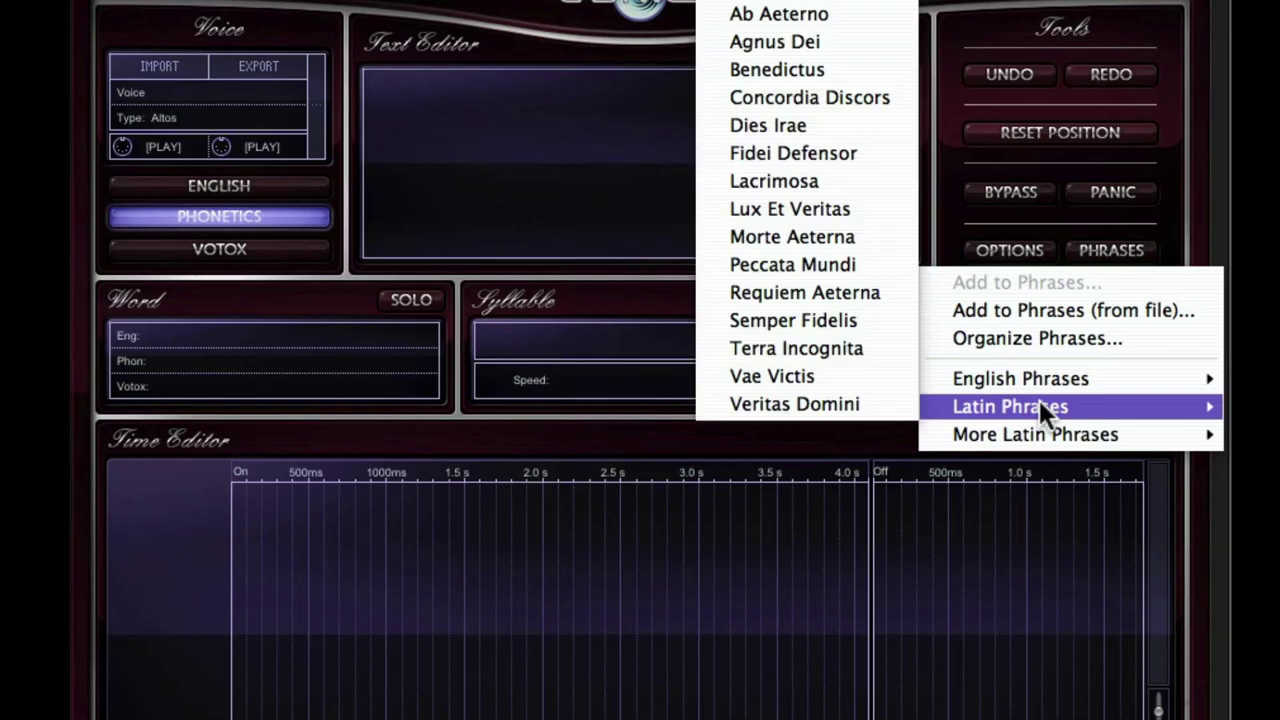
pyautogui.click(815, 49)
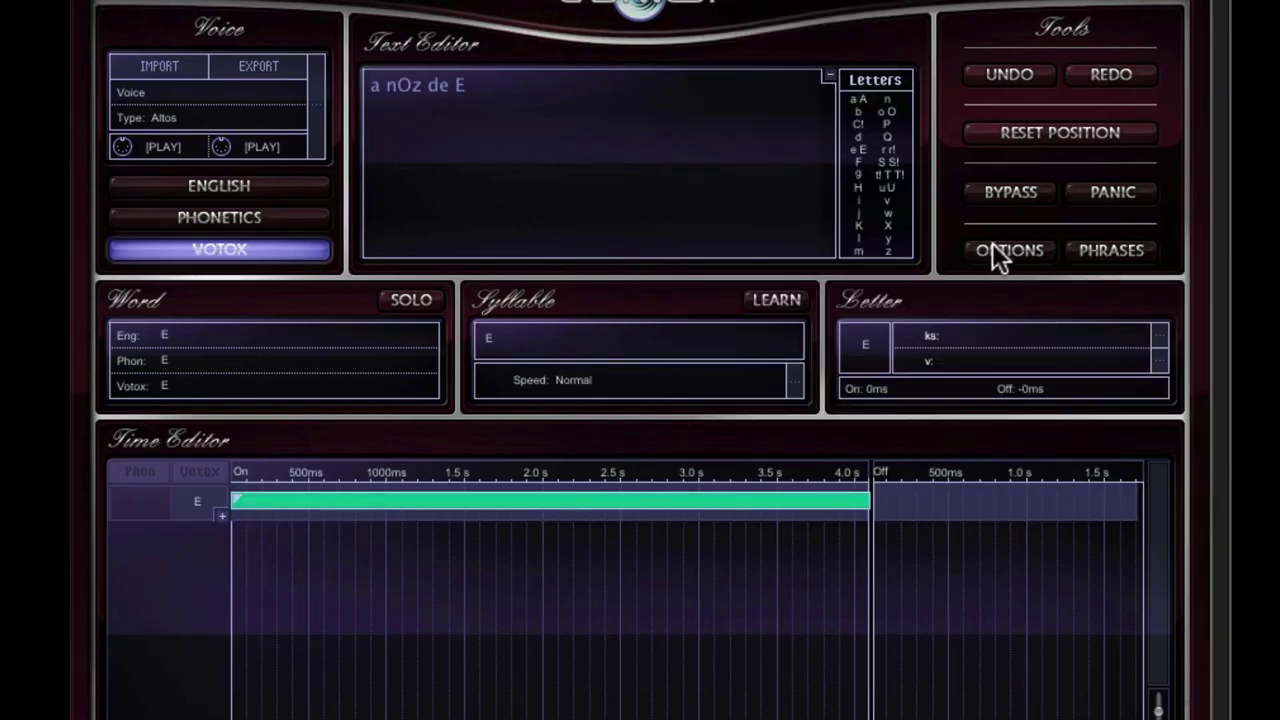
# - Append the Latin phrase Vae Victis and the English phrase Saruman is Coming
pyautogui.click(1086, 249)
pyautogui.moveTo(1010, 406)
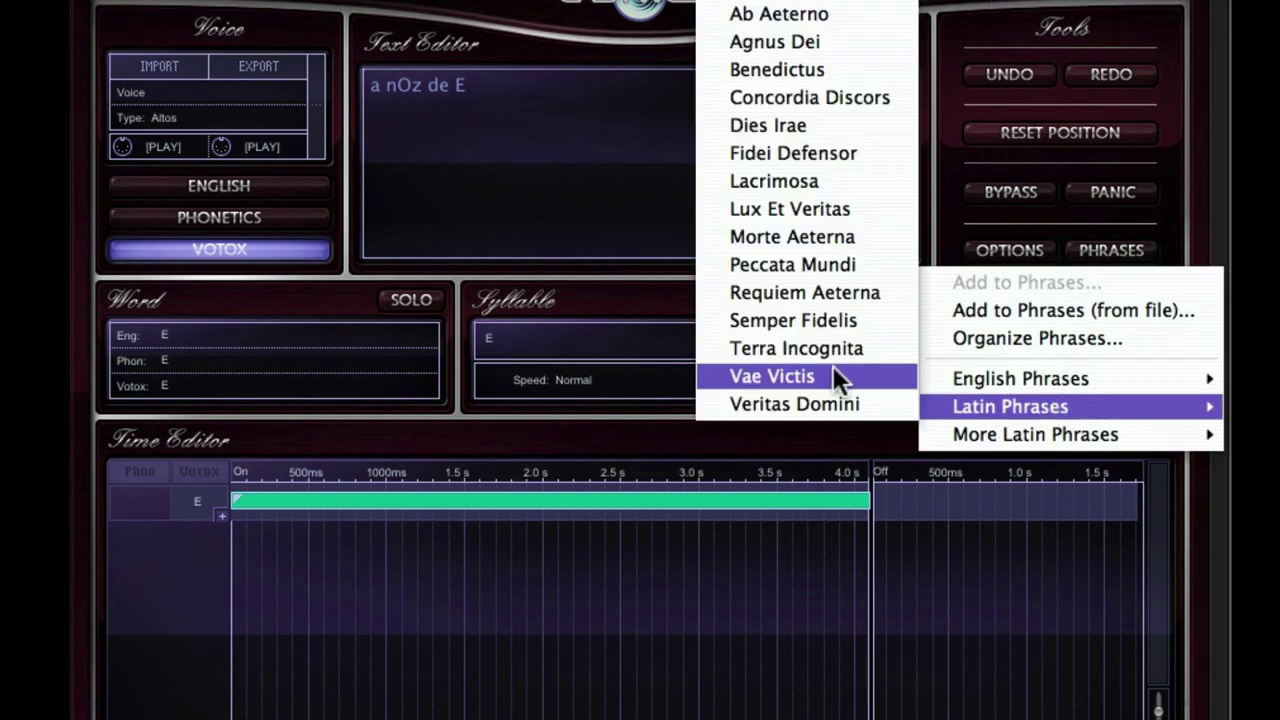
pyautogui.click(833, 376)
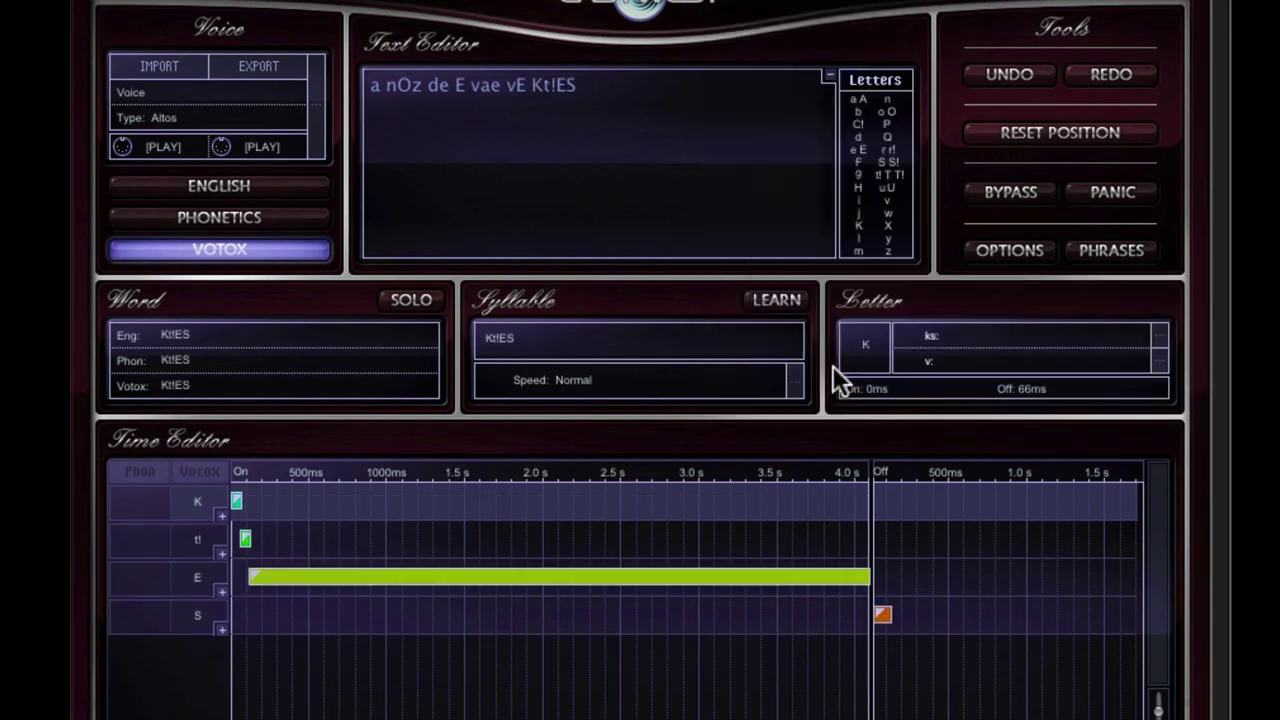
pyautogui.click(1114, 247)
pyautogui.moveTo(1020, 378)
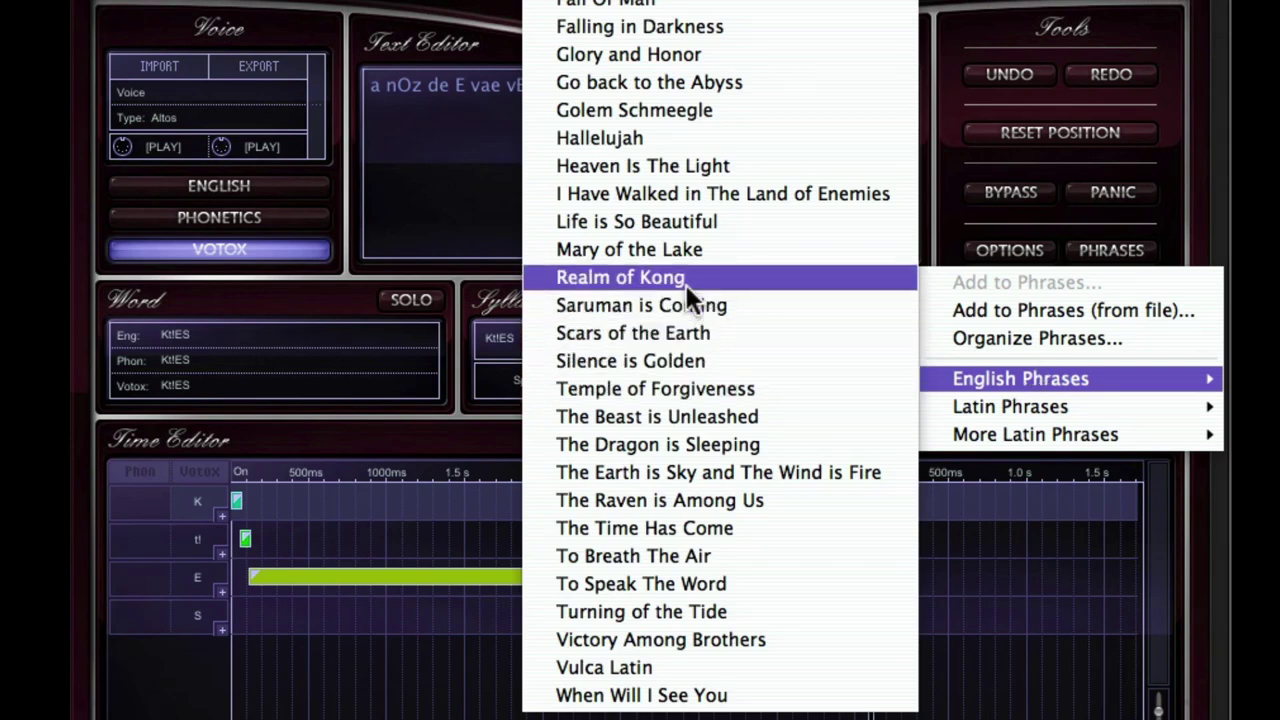
pyautogui.click(697, 296)
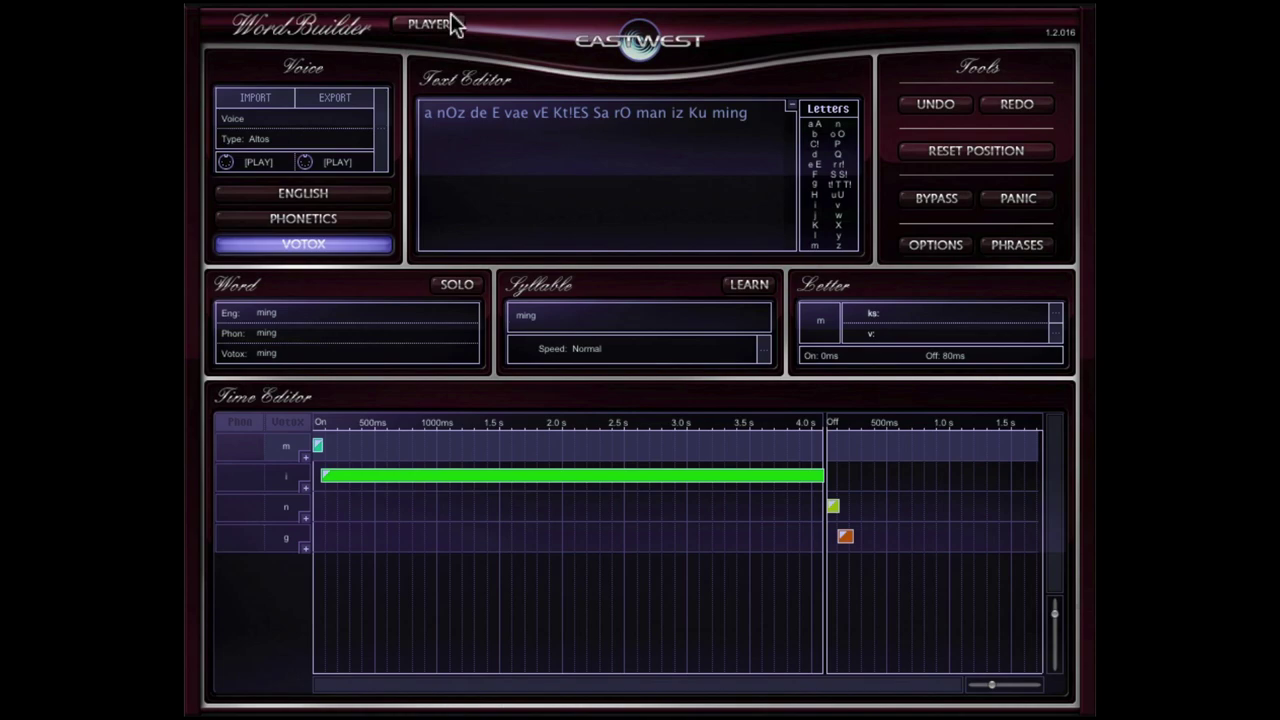
# - Go from WordBuilder to the Mixer showing the six ALTO Util P1–P6 channels
pyautogui.click(447, 25)
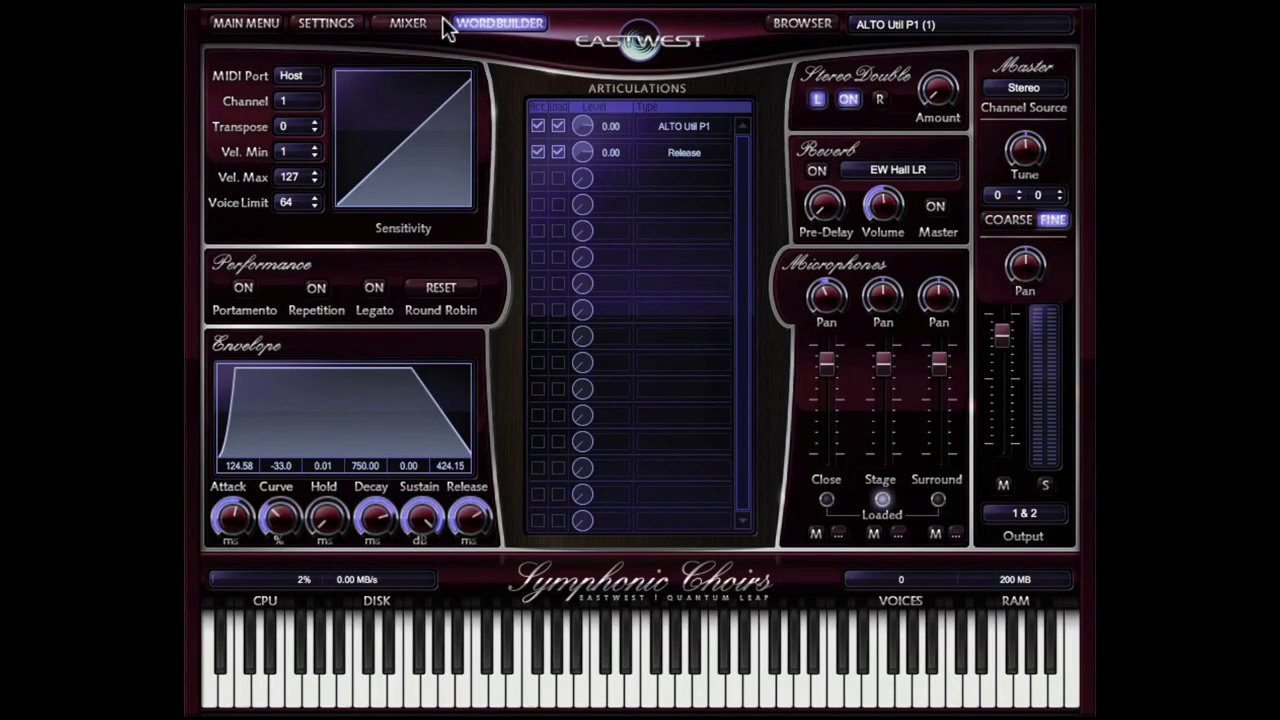
pyautogui.click(830, 24)
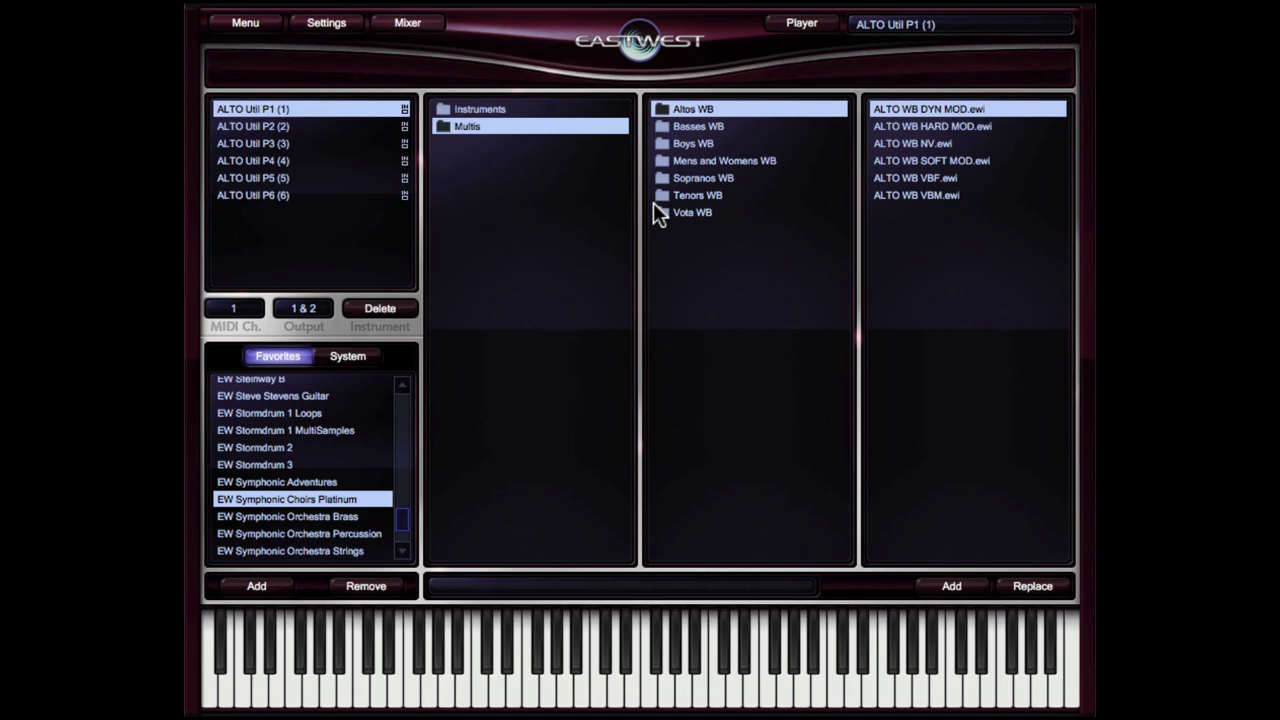
pyautogui.click(409, 26)
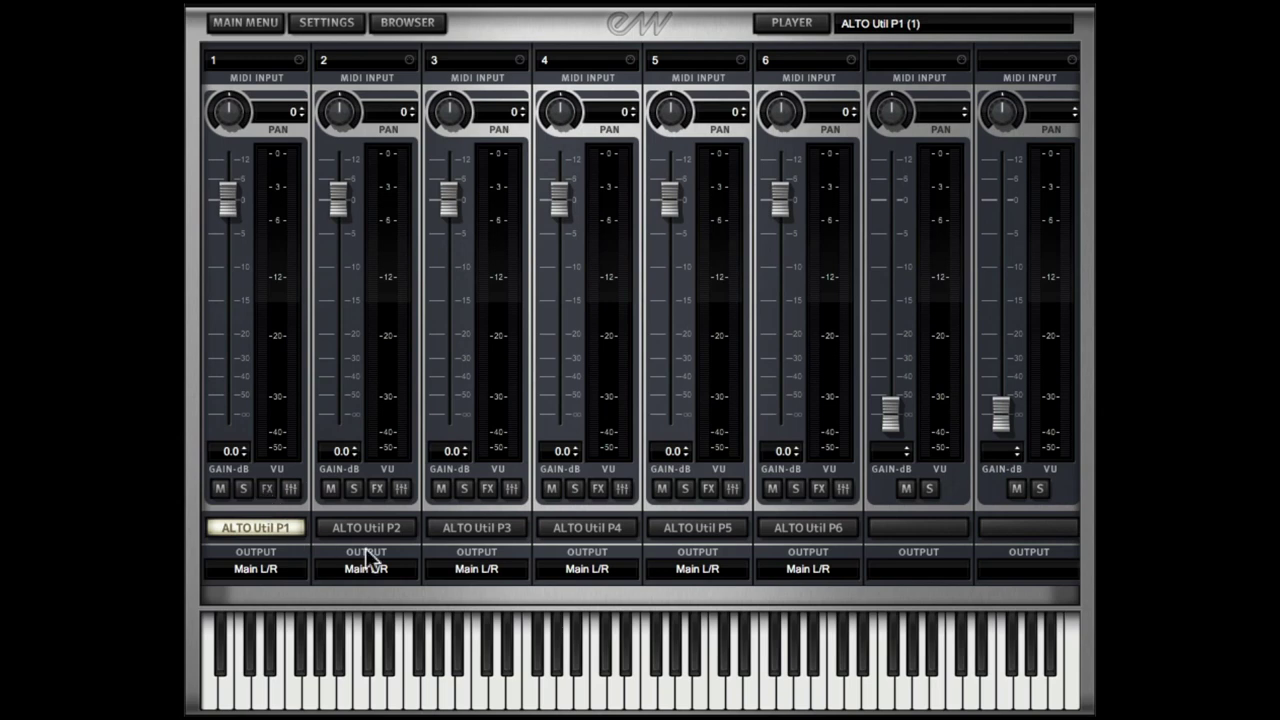
# - Inspect ALTO Util P1's effects rack, then expand its Close, Full and Surround sends
pyautogui.click(267, 489)
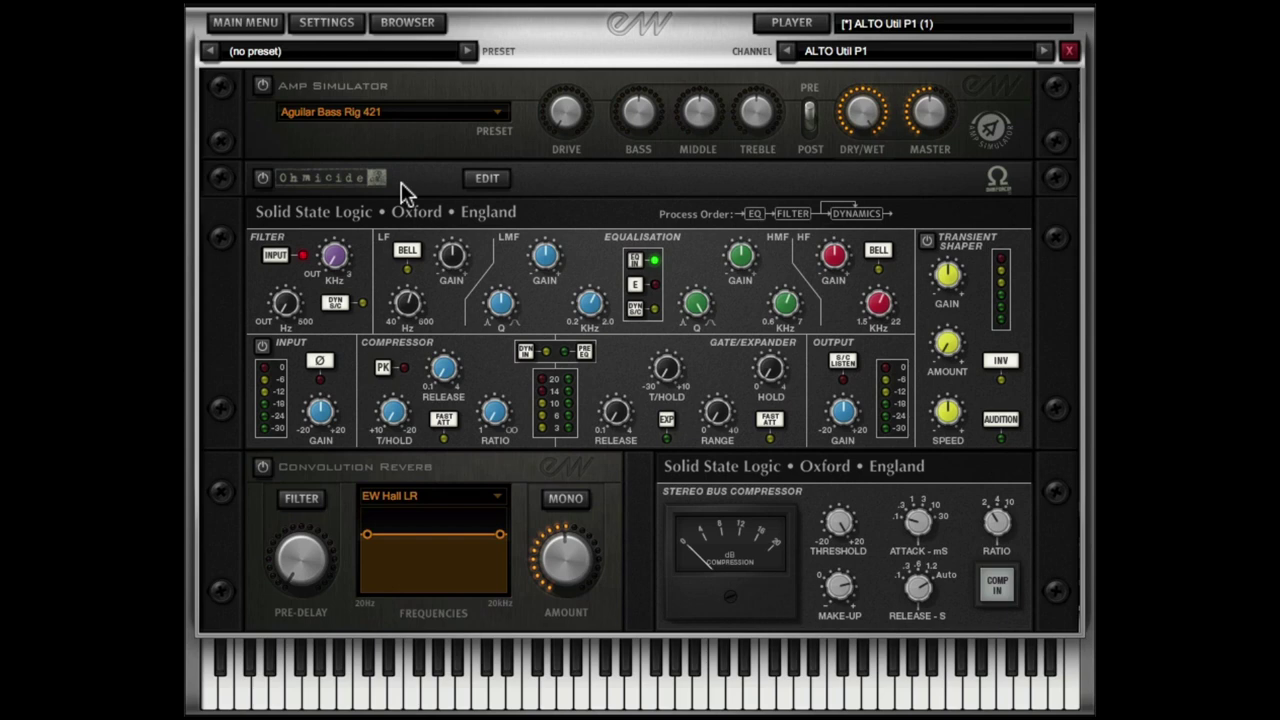
pyautogui.click(1070, 51)
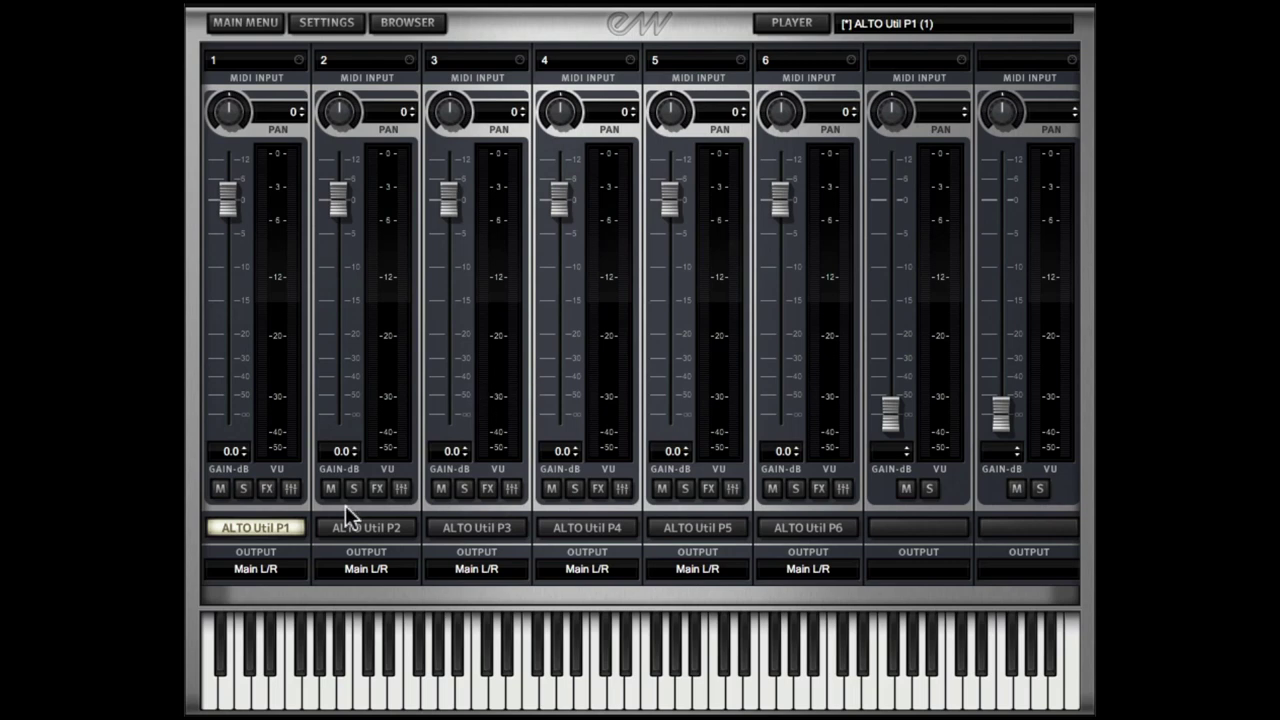
pyautogui.click(290, 487)
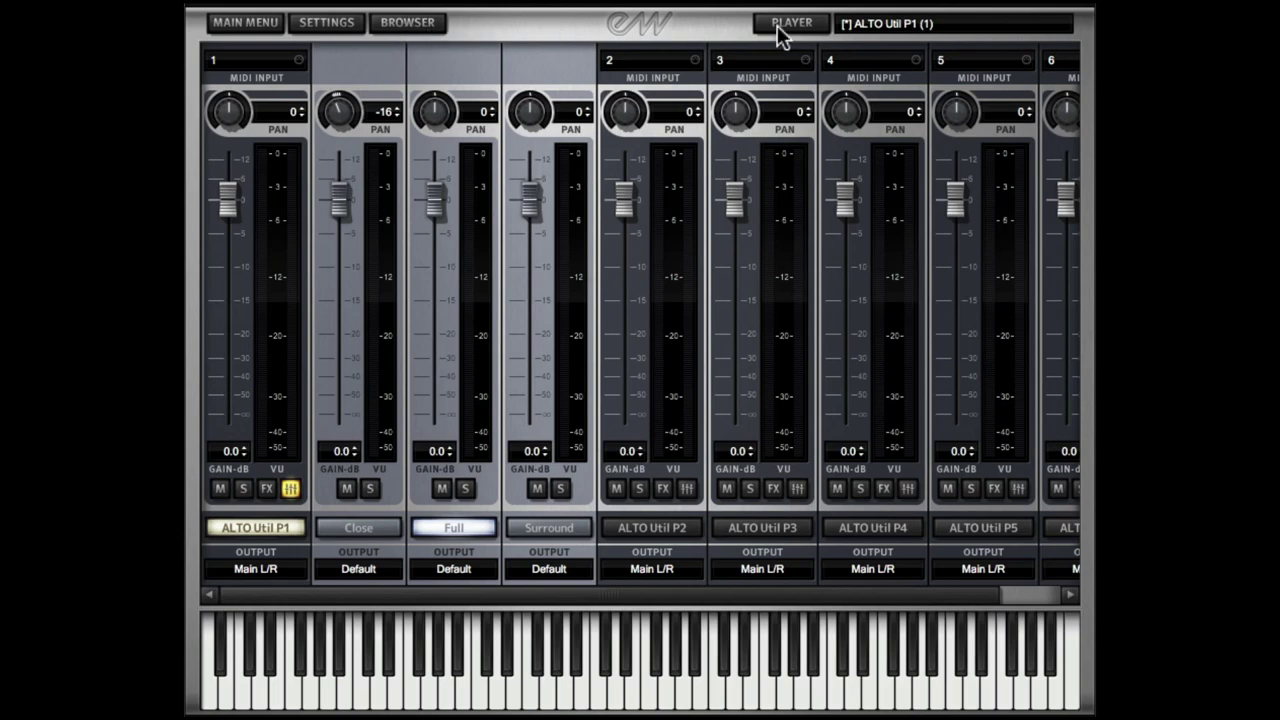
# - Replace all six alto parts with FULLCHORUS MM NN MOD from Instruments > Full Chorus
pyautogui.click(437, 20)
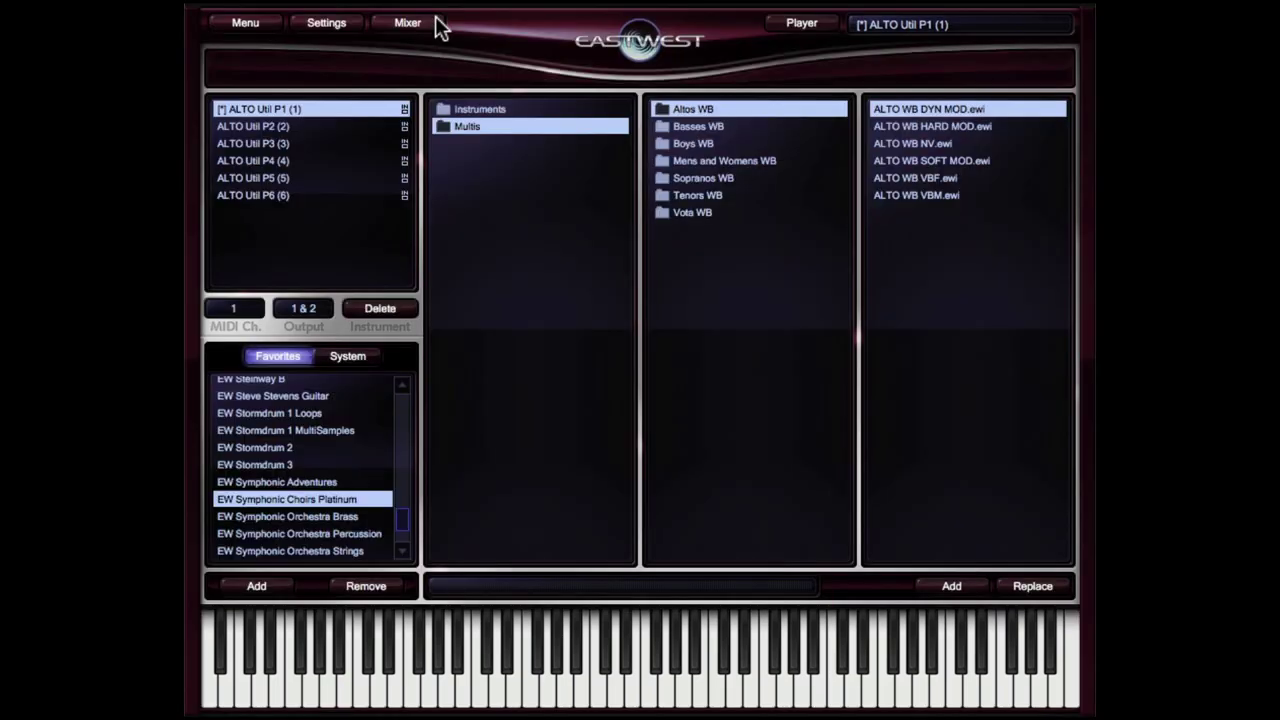
pyautogui.click(492, 108)
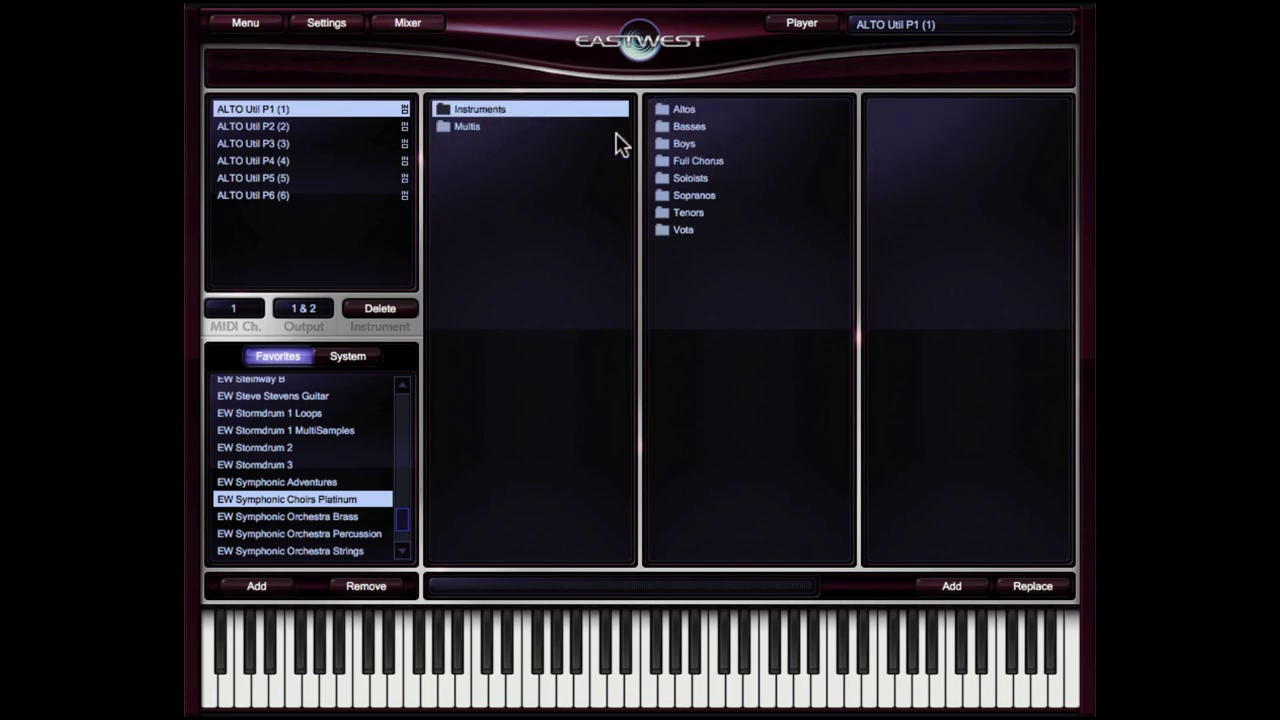
pyautogui.click(686, 159)
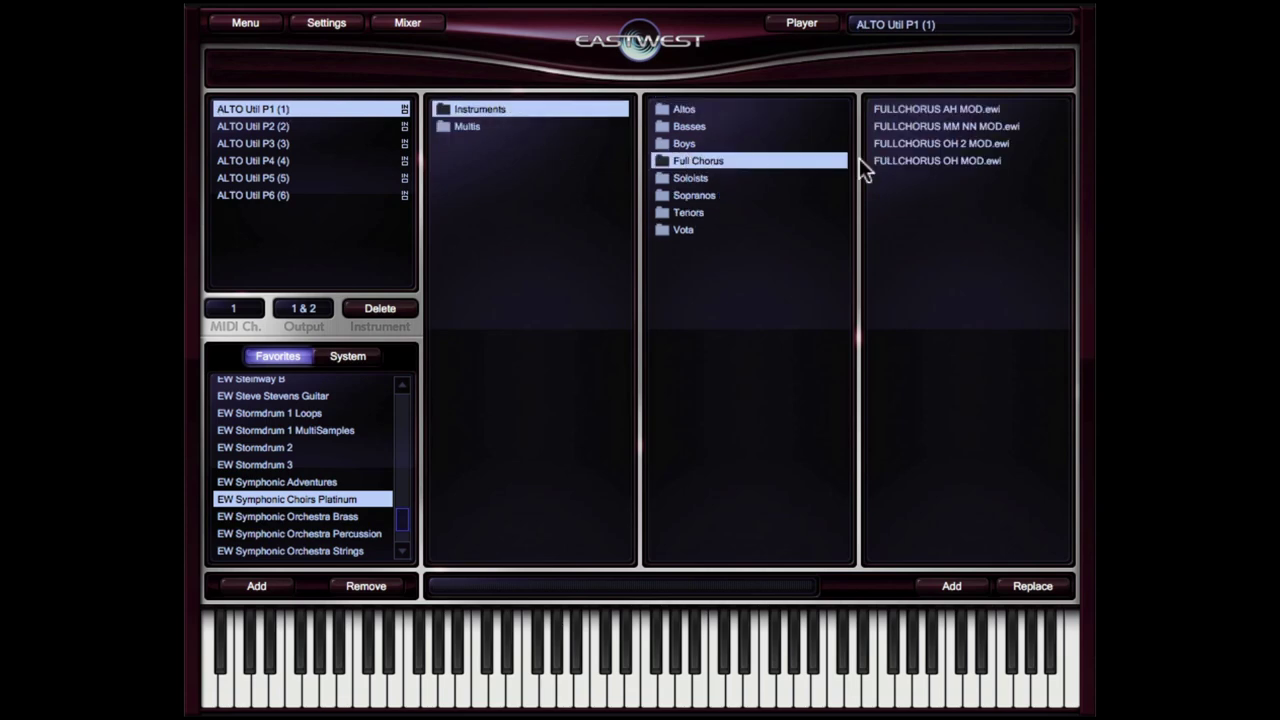
pyautogui.doubleClick(924, 127)
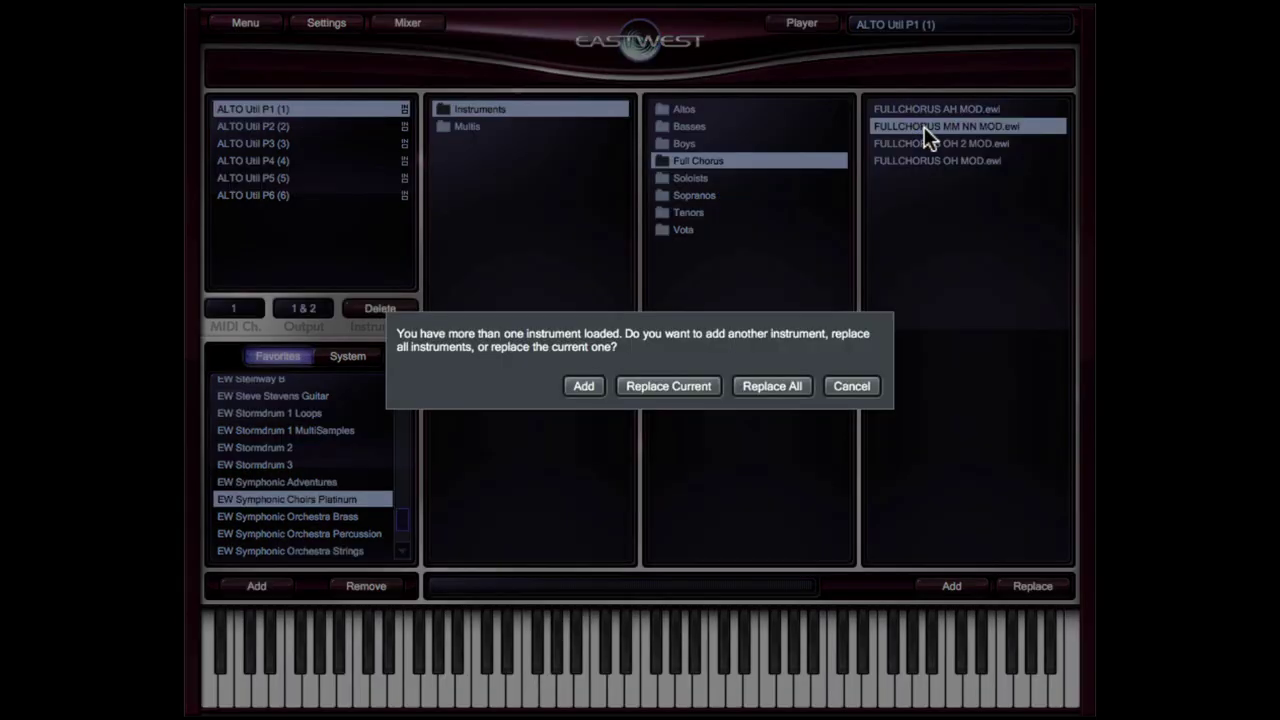
pyautogui.click(776, 378)
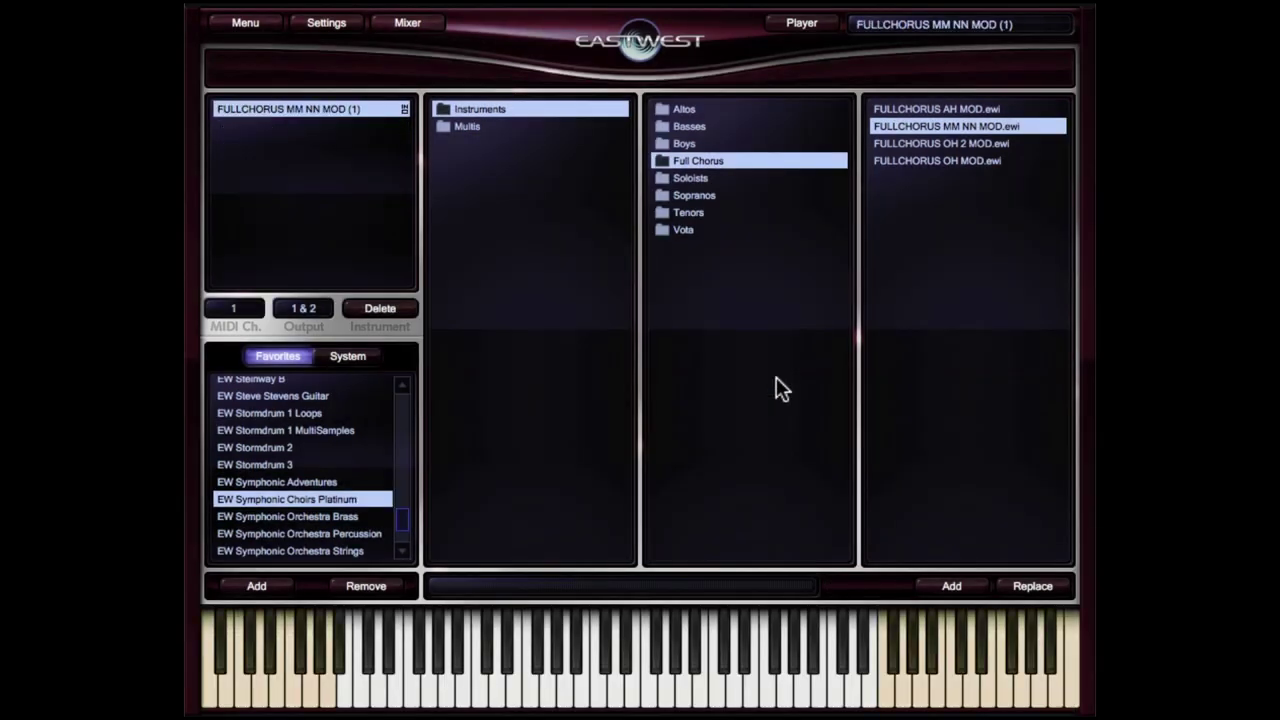
# - Load Surround and Close mics for FULLCHORUS MM NN MOD, lower Stage, and adjust mic mutes
pyautogui.click(806, 27)
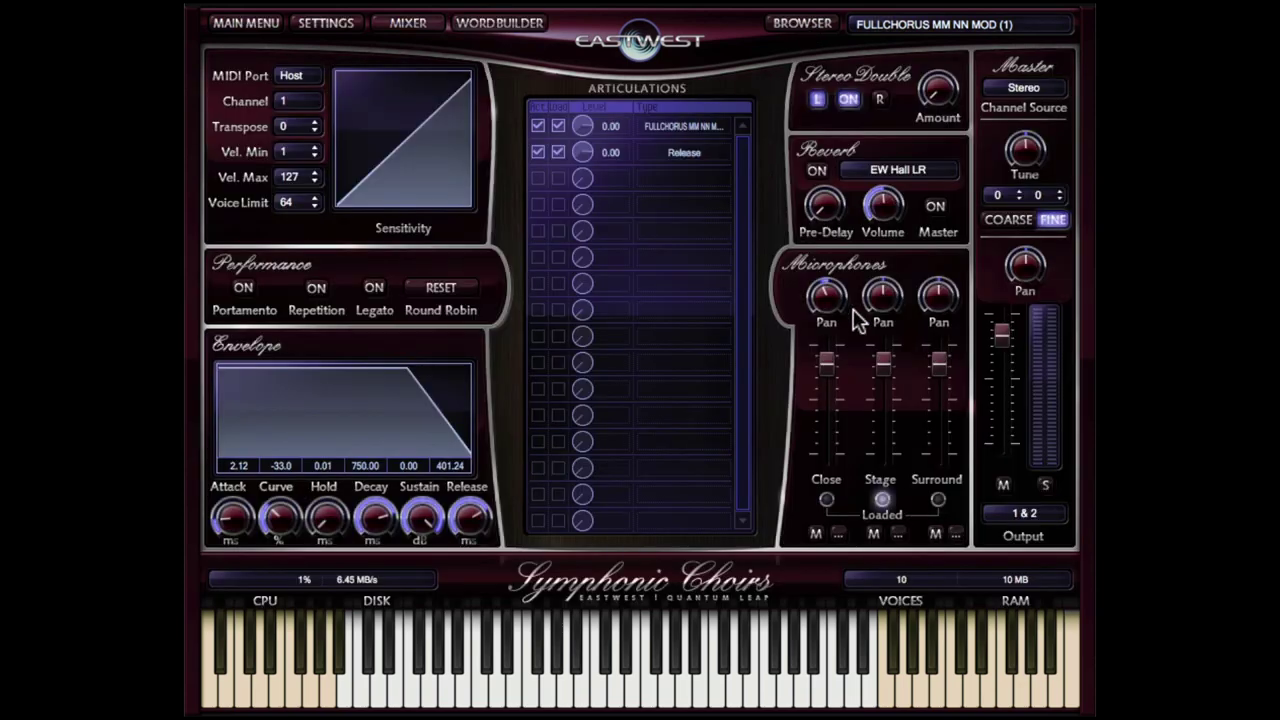
pyautogui.click(938, 499)
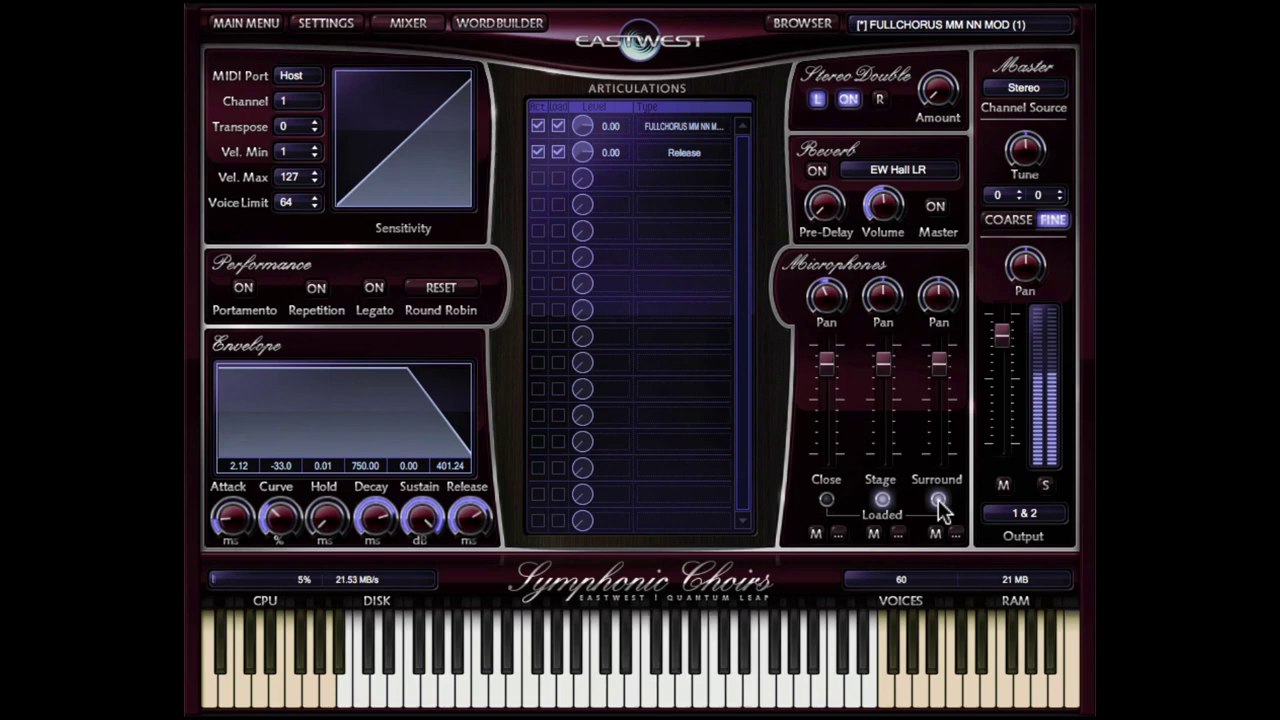
pyautogui.click(826, 499)
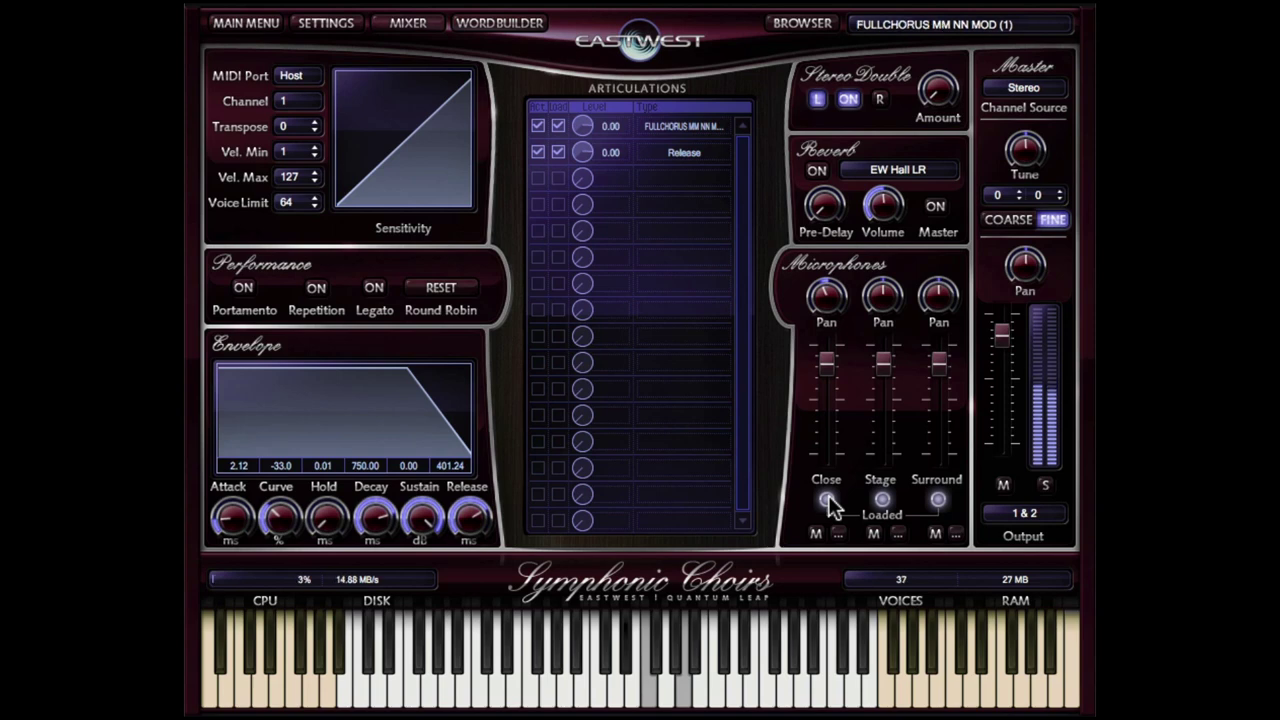
pyautogui.moveTo(882, 378)
pyautogui.mouseDown()
pyautogui.moveTo(885, 416)
pyautogui.moveTo(834, 410)
pyautogui.mouseUp()
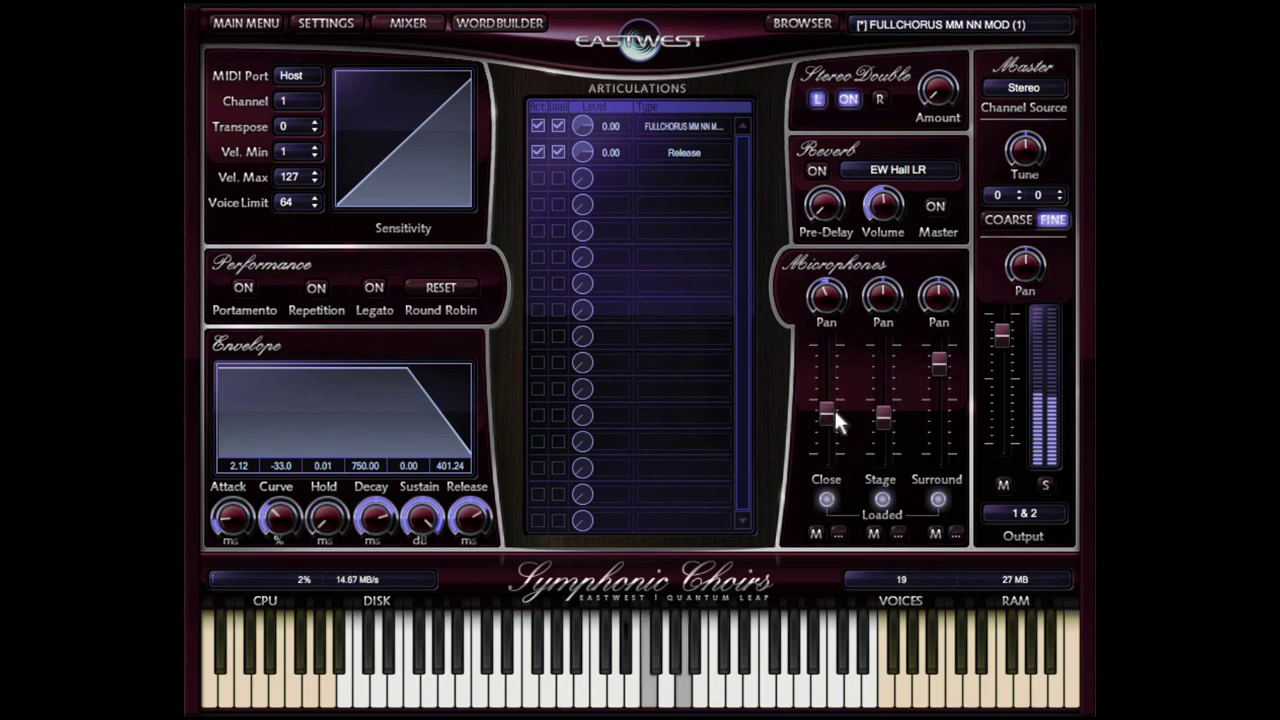
pyautogui.click(817, 533)
pyautogui.click(873, 533)
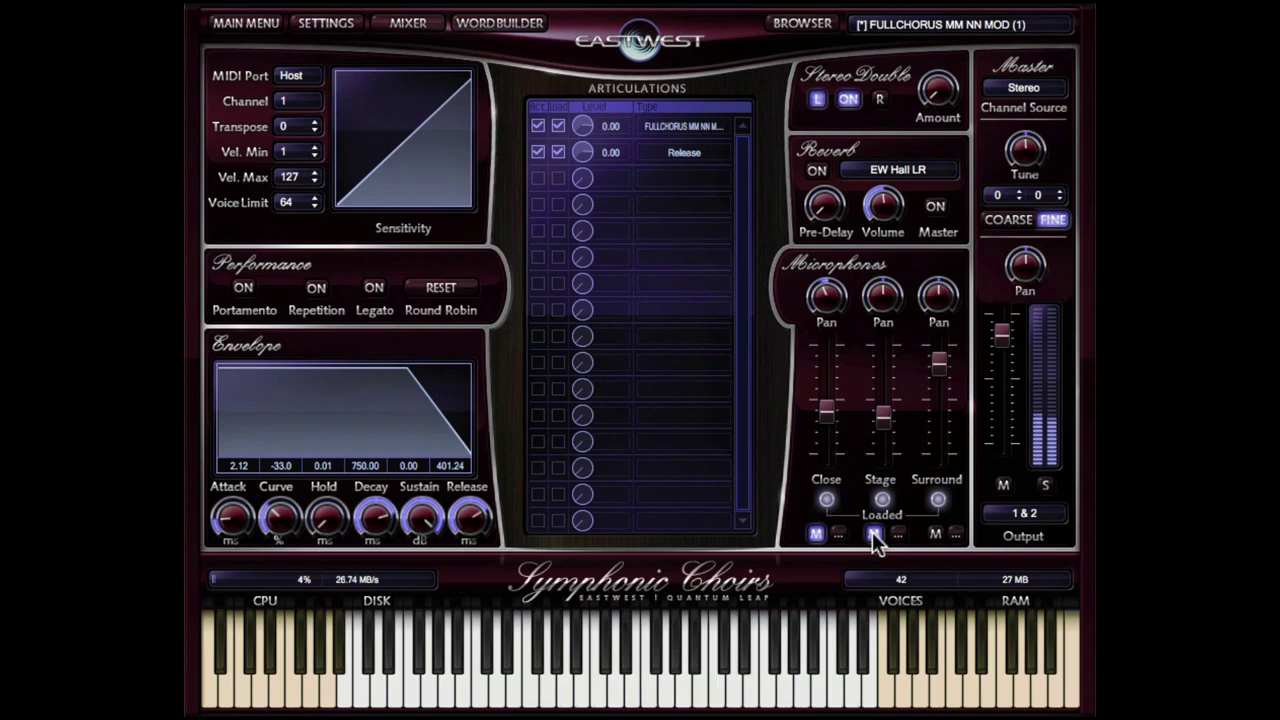
pyautogui.click(815, 533)
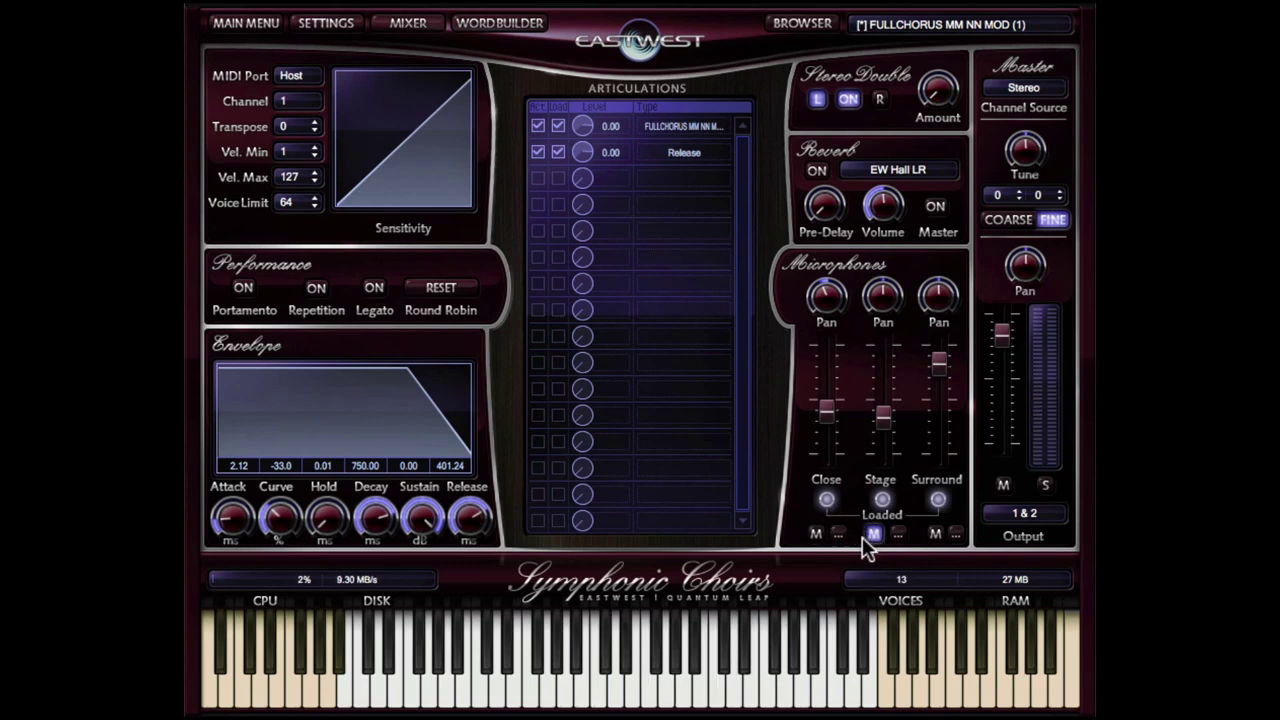
# - Load the MENS WB VOTA SC multi from Multis > Vota WB, replacing FULLCHORUS and discarding changes
pyautogui.click(801, 23)
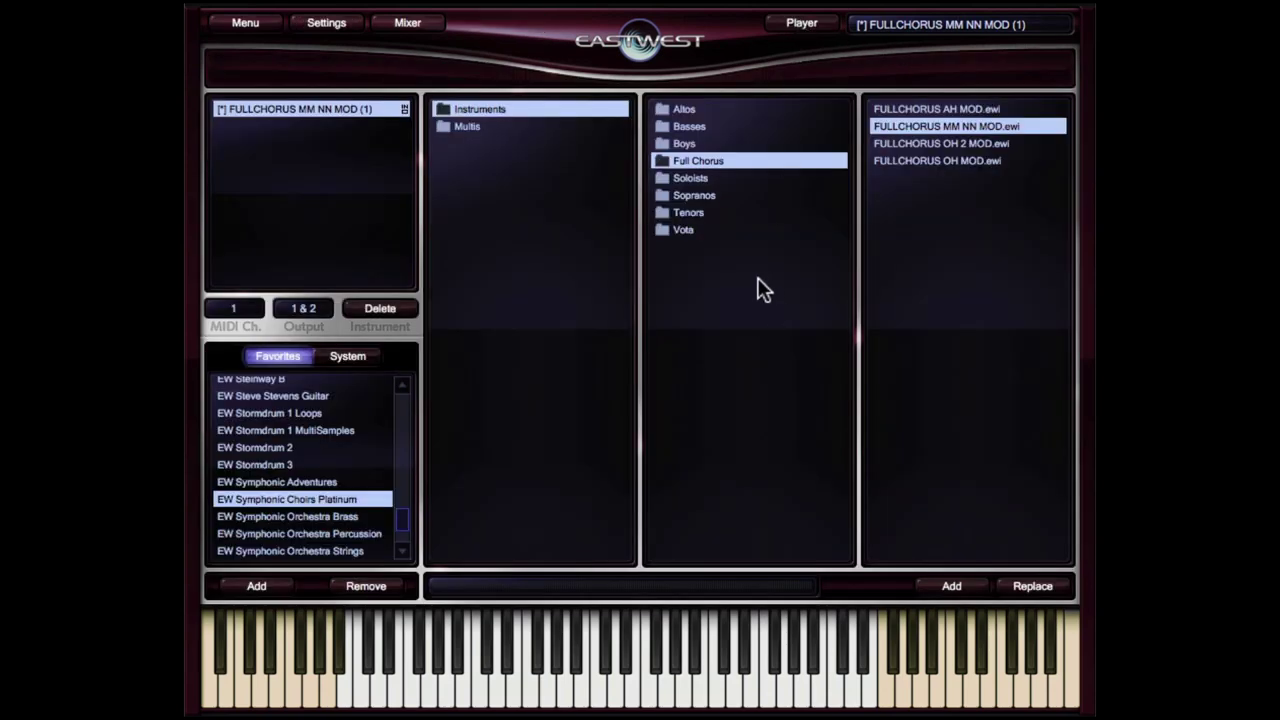
pyautogui.click(684, 229)
pyautogui.click(474, 126)
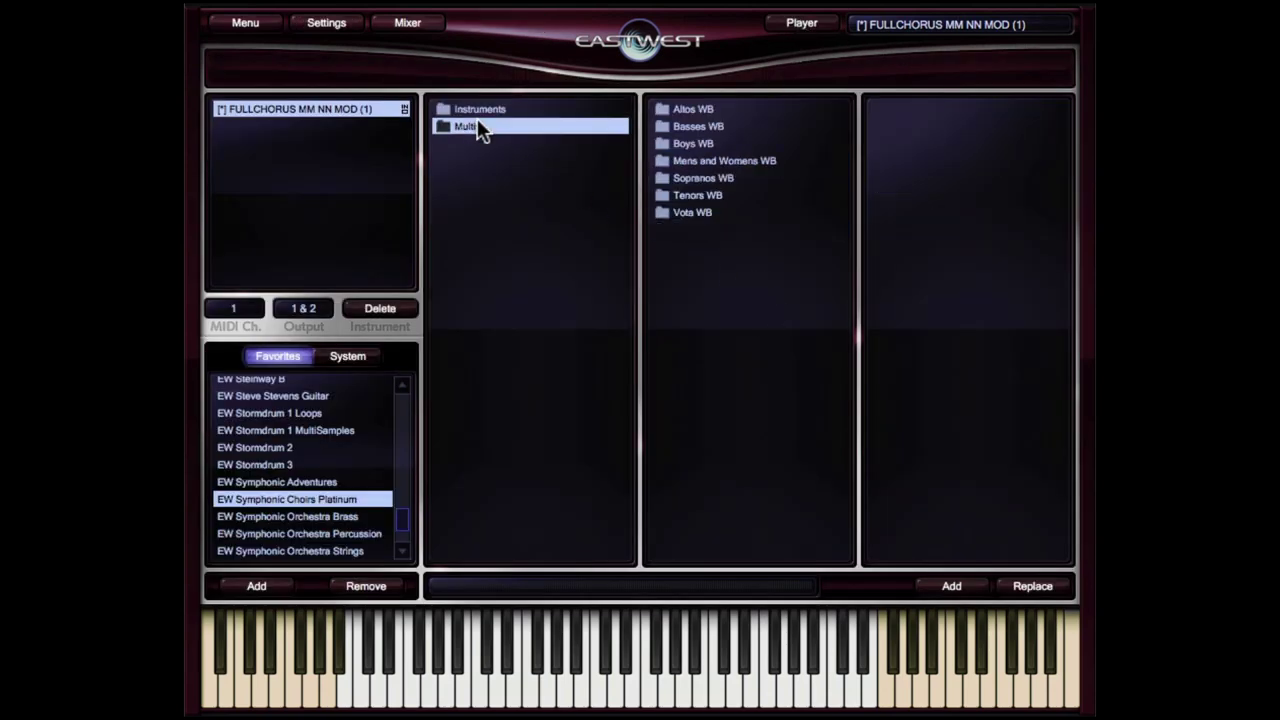
pyautogui.click(701, 215)
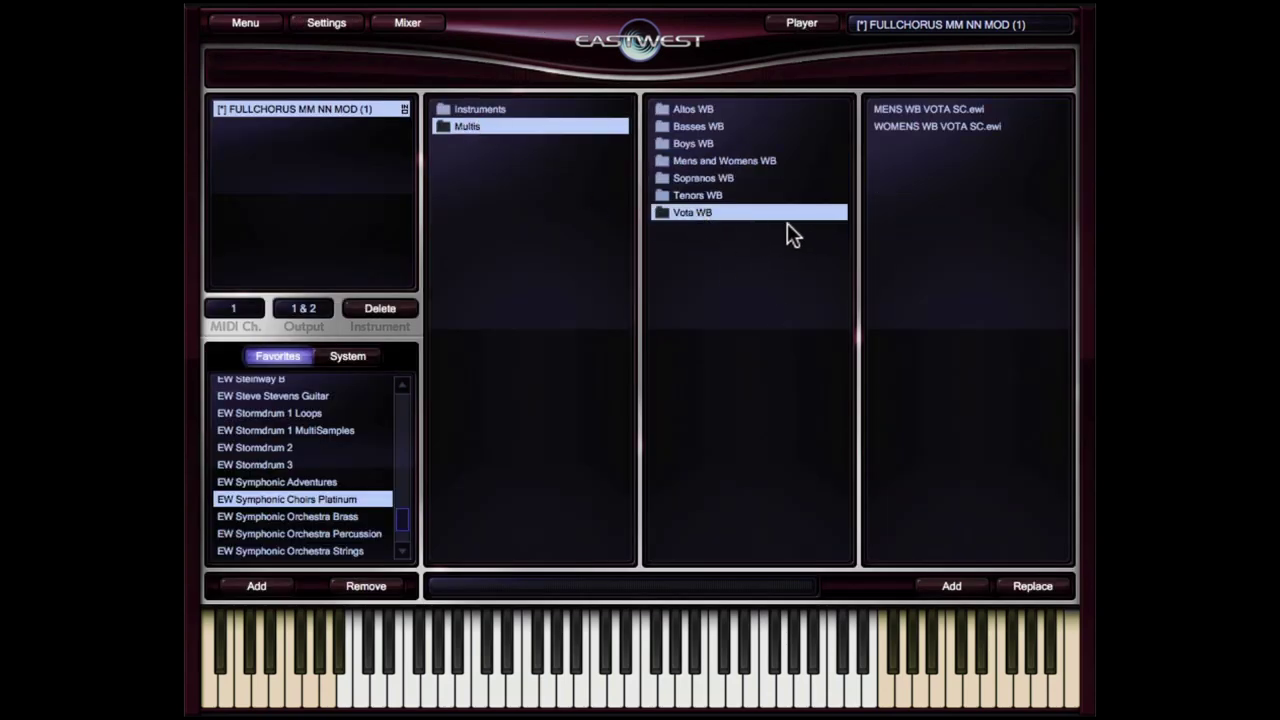
pyautogui.click(945, 108)
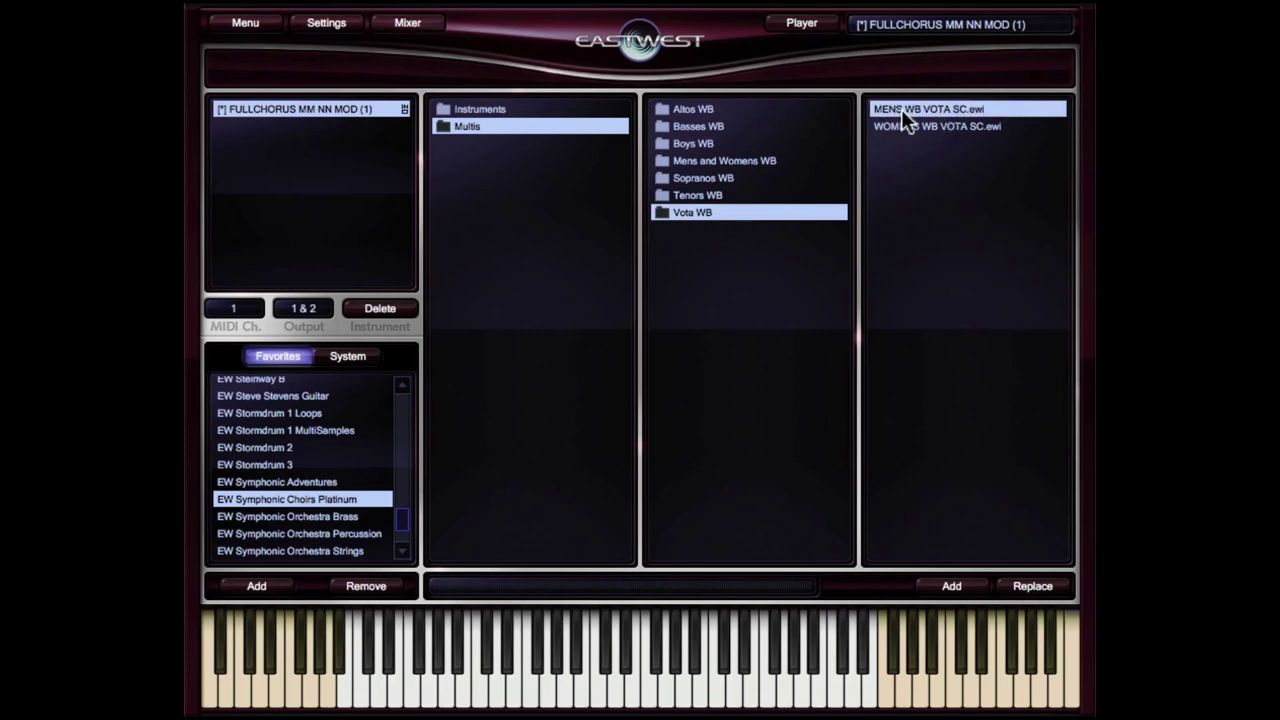
pyautogui.doubleClick(902, 109)
pyautogui.click(778, 383)
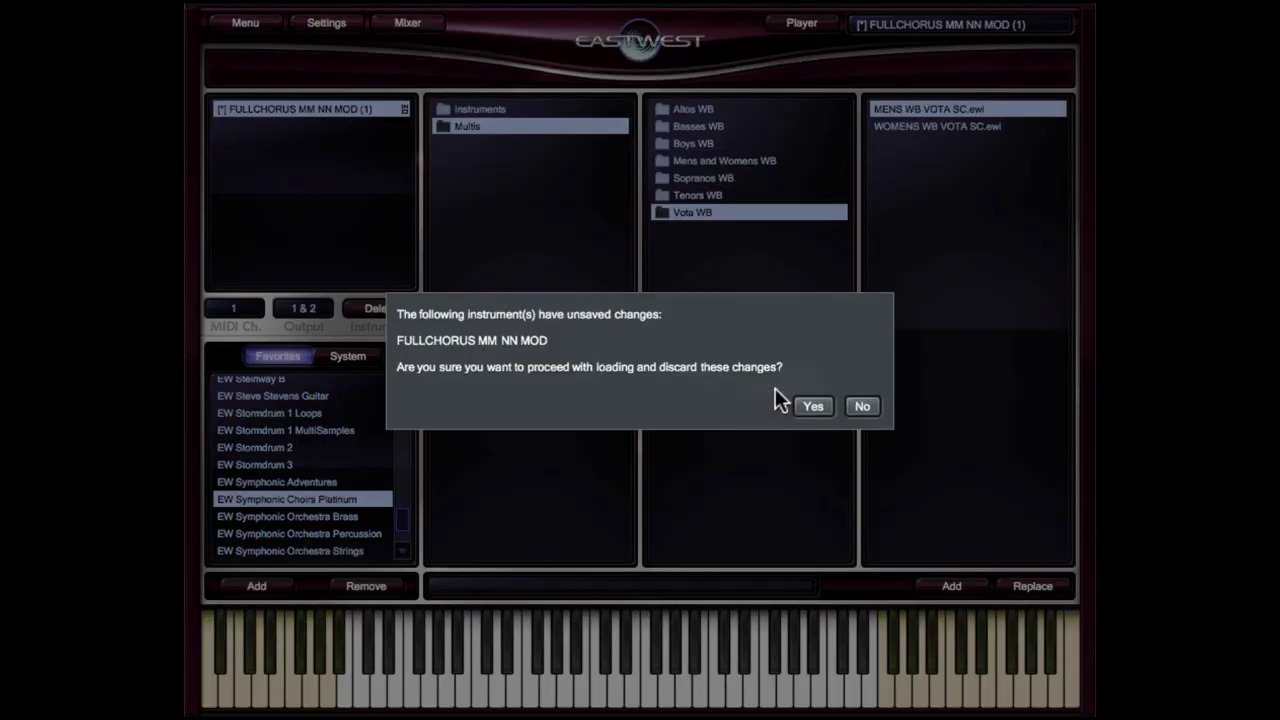
pyautogui.click(811, 404)
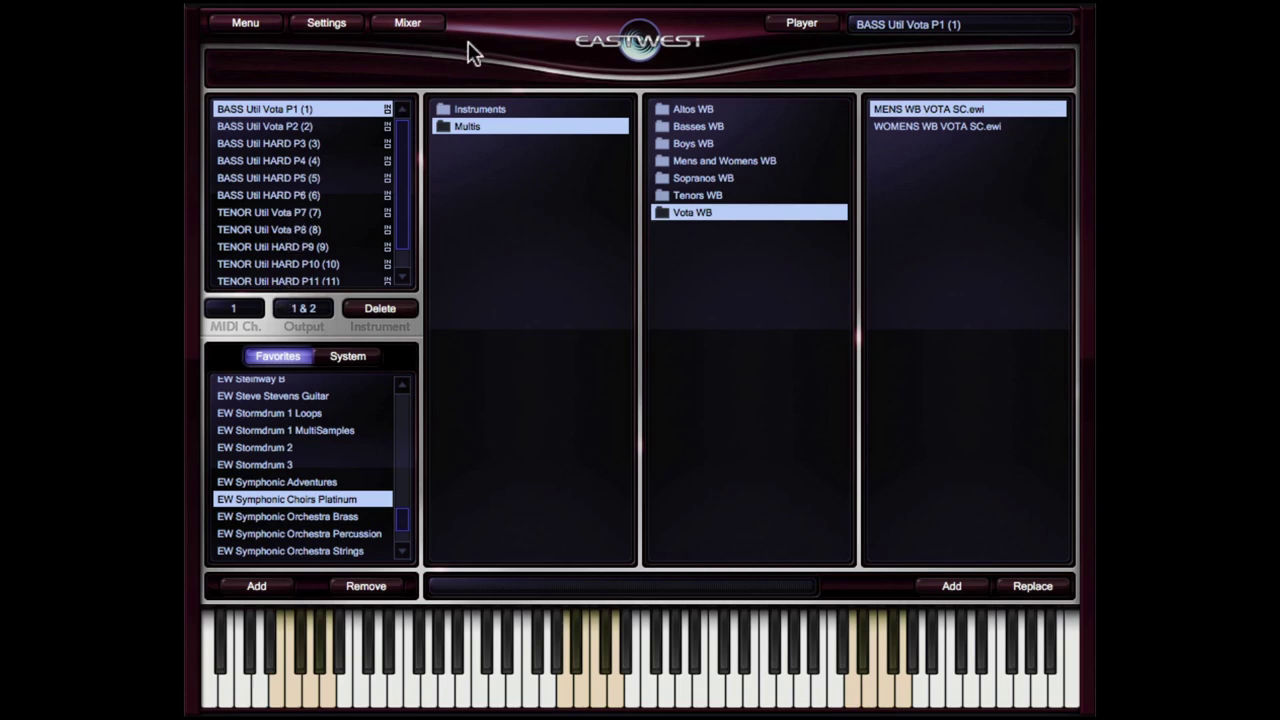
# - Erase WordBuilder's old lyric and load the More Latin Phrases preset 'Morituri Te Salutant'
pyautogui.click(790, 24)
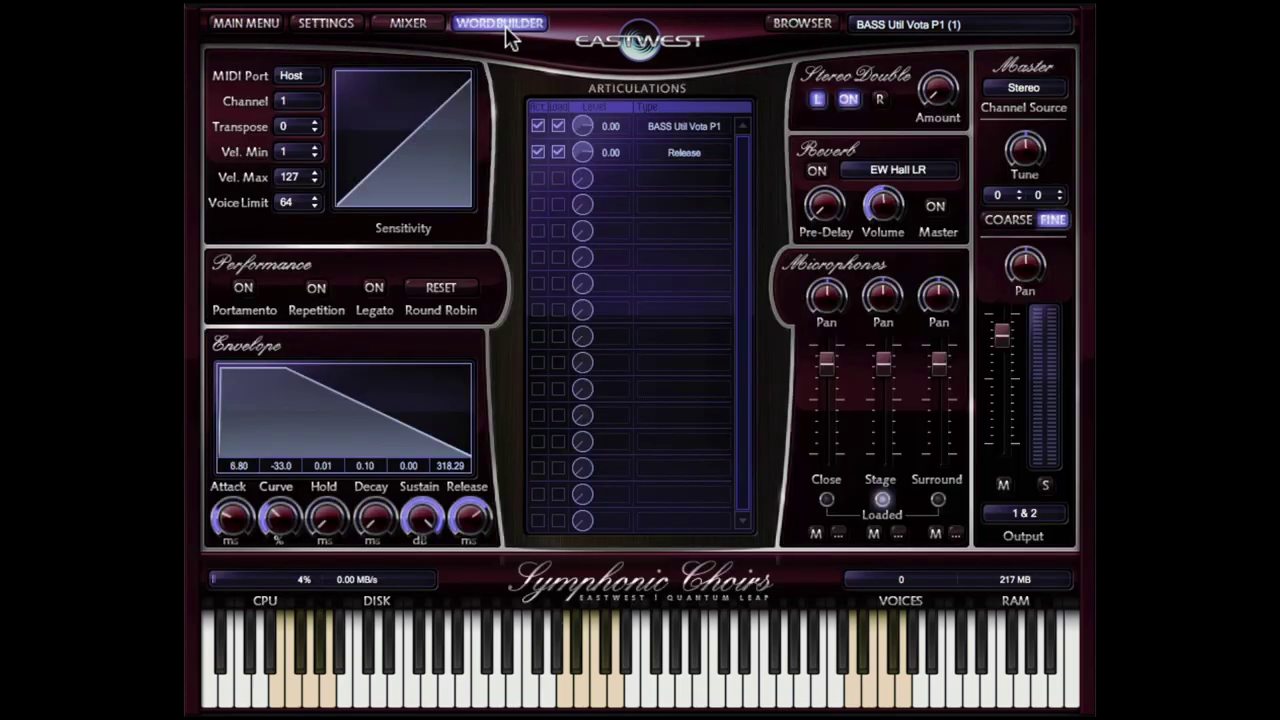
pyautogui.click(508, 28)
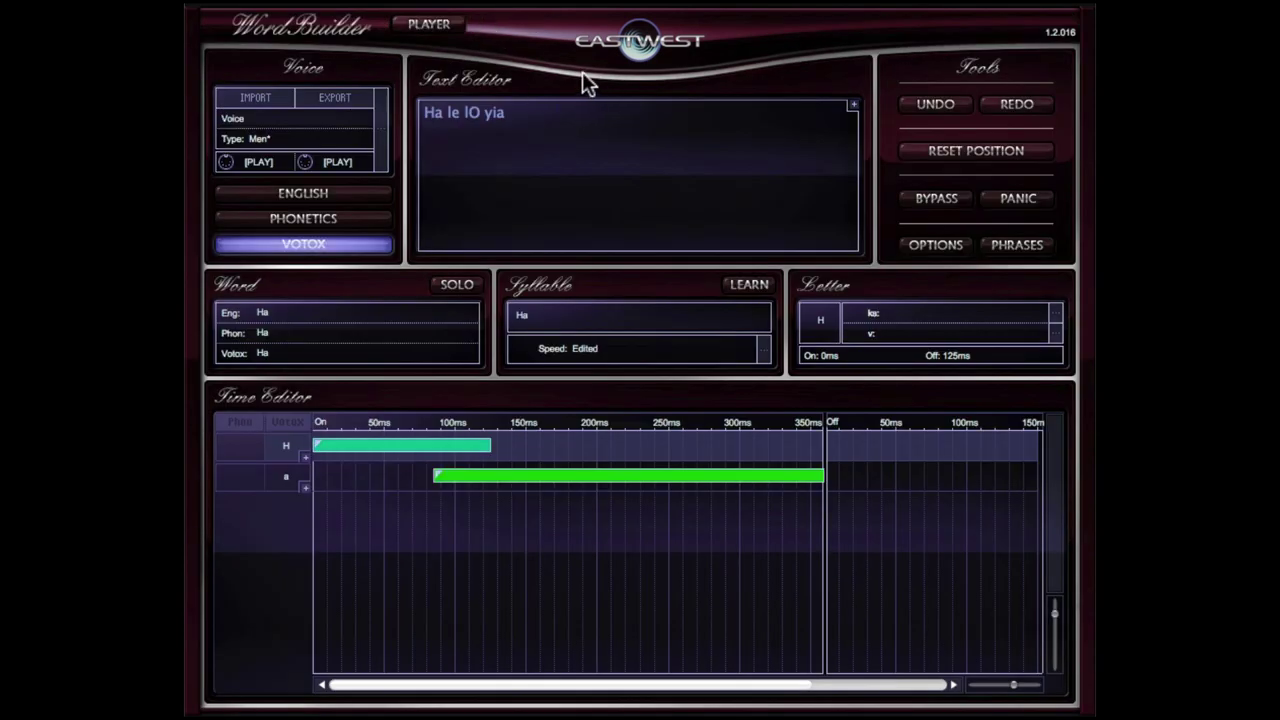
pyautogui.click(508, 112)
pyautogui.press('BackSpace')
pyautogui.press('BackSpace')
pyautogui.press('BackSpace')
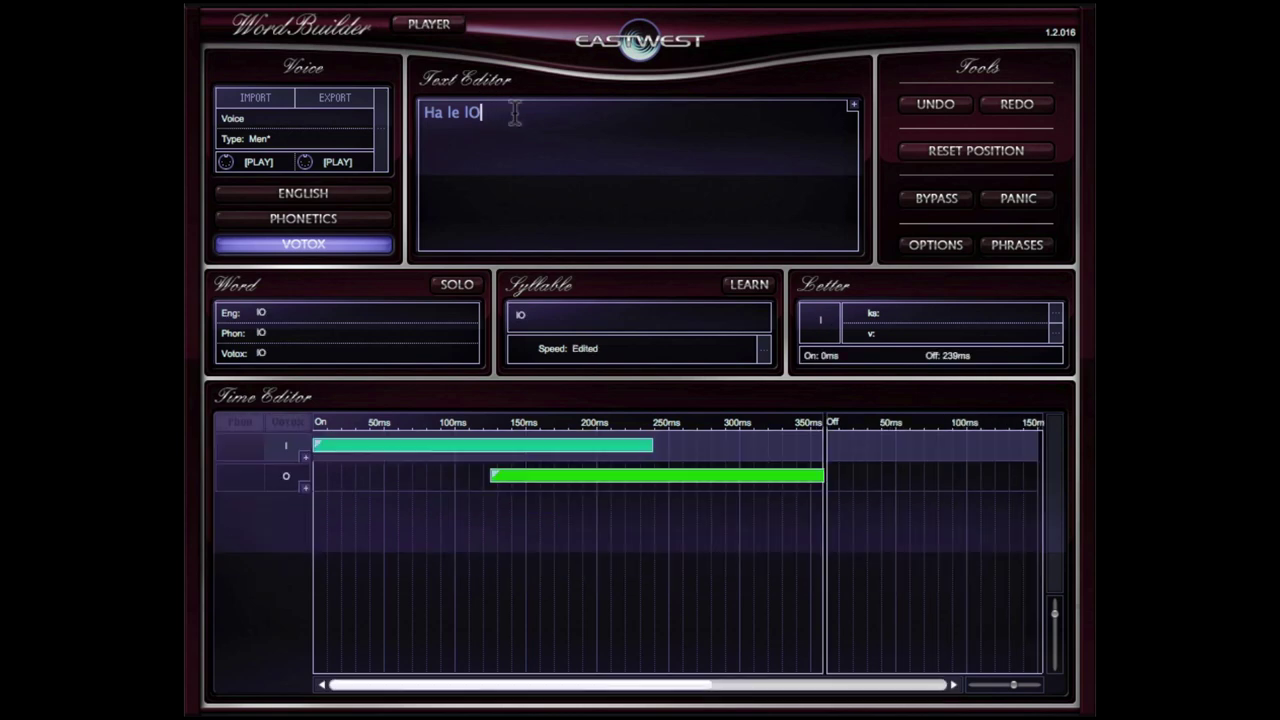
pyautogui.press('BackSpace')
pyautogui.press('BackSpace')
pyautogui.press('BackSpace')
pyautogui.press('BackSpace')
pyautogui.press('BackSpace')
pyautogui.press('BackSpace')
pyautogui.press('BackSpace')
pyautogui.press('BackSpace')
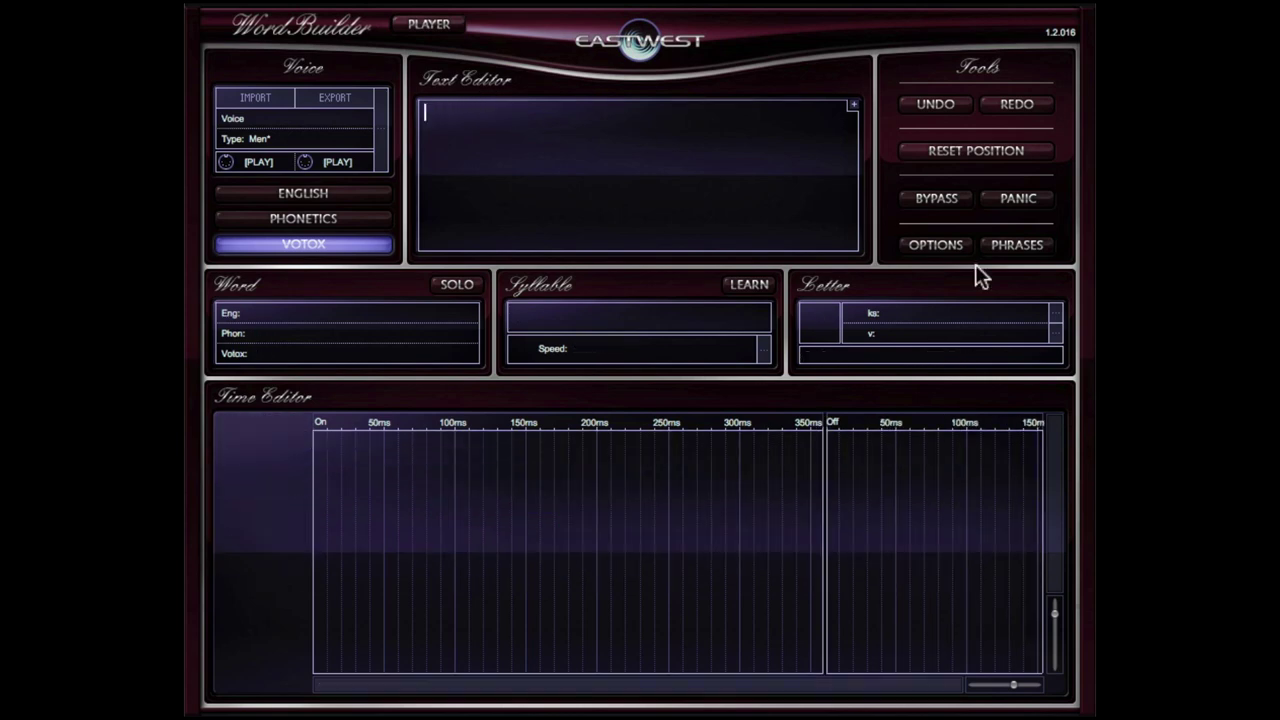
pyautogui.click(1022, 246)
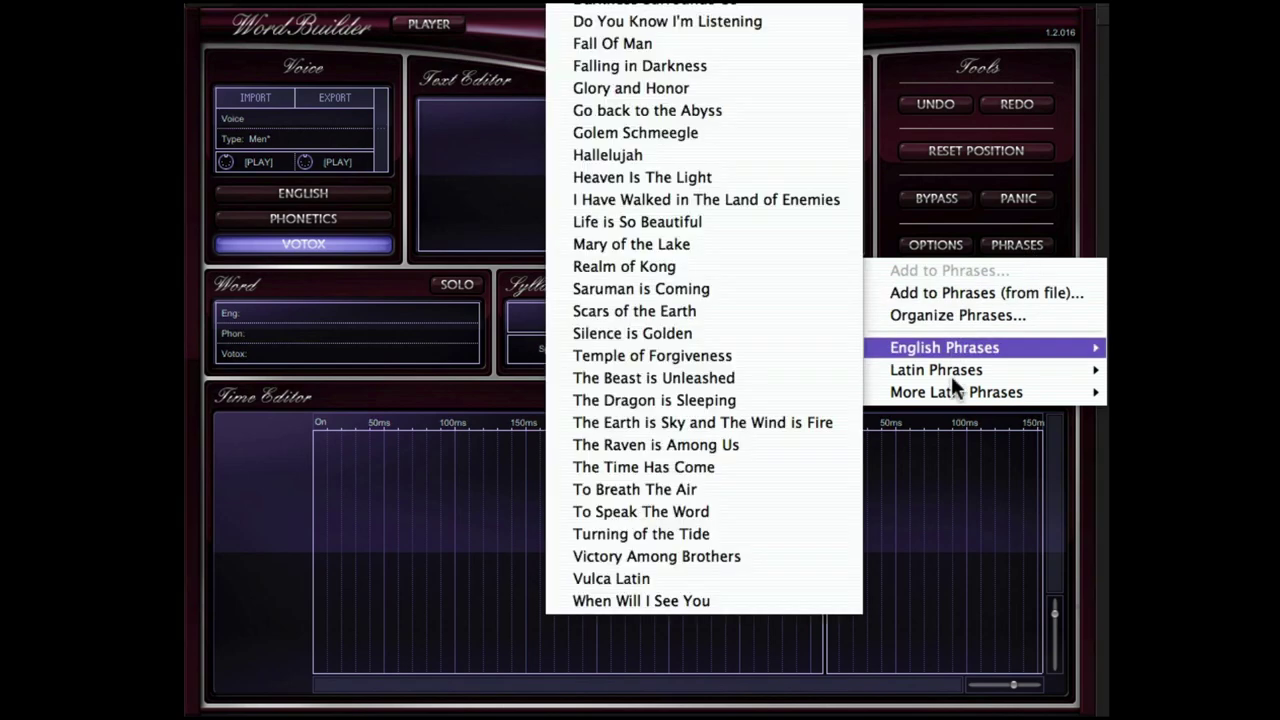
pyautogui.moveTo(956, 392)
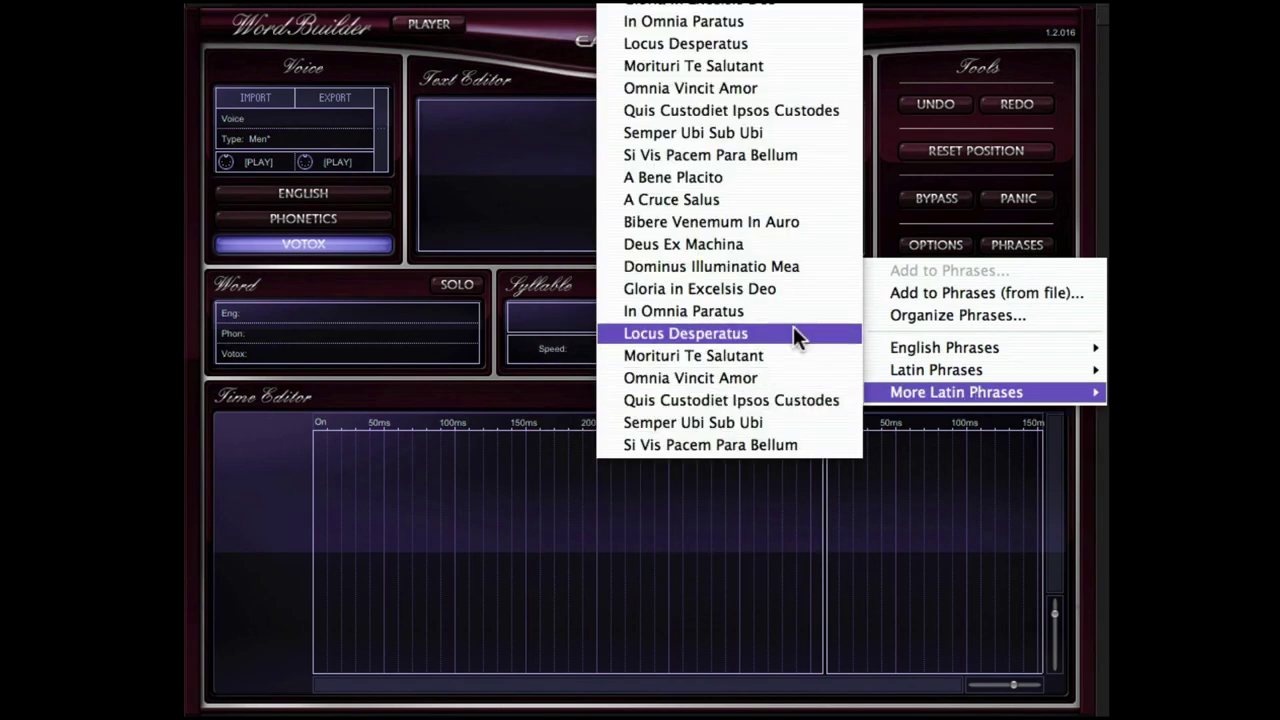
pyautogui.click(726, 64)
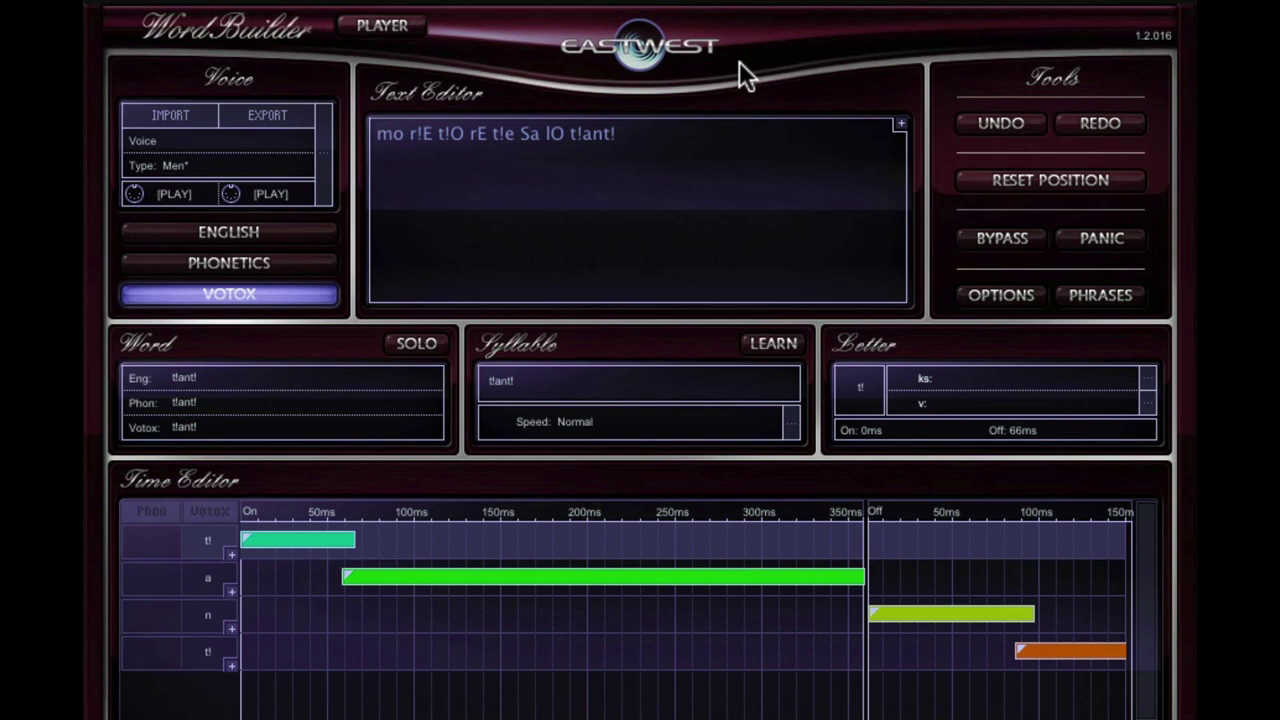
pyautogui.click(207, 573)
pyautogui.click(206, 535)
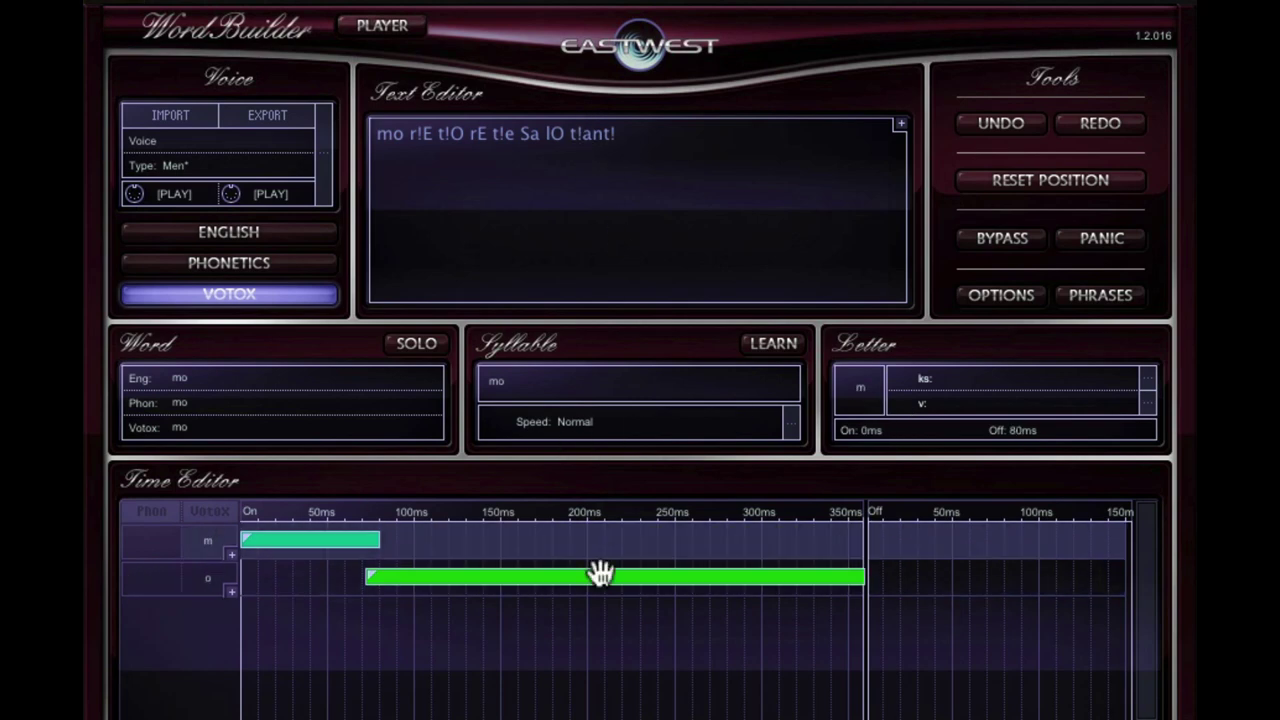
pyautogui.click(1149, 378)
pyautogui.moveTo(213, 183); pyautogui.dragTo(545, 254)
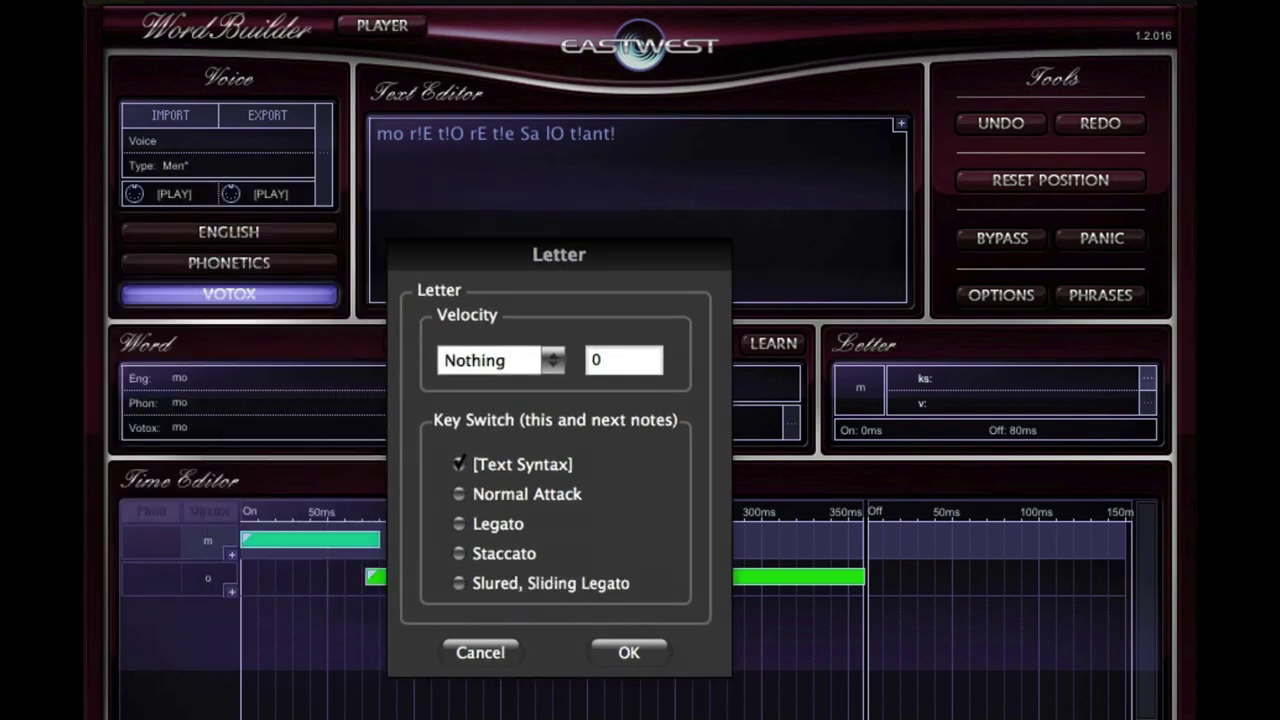
pyautogui.click(622, 652)
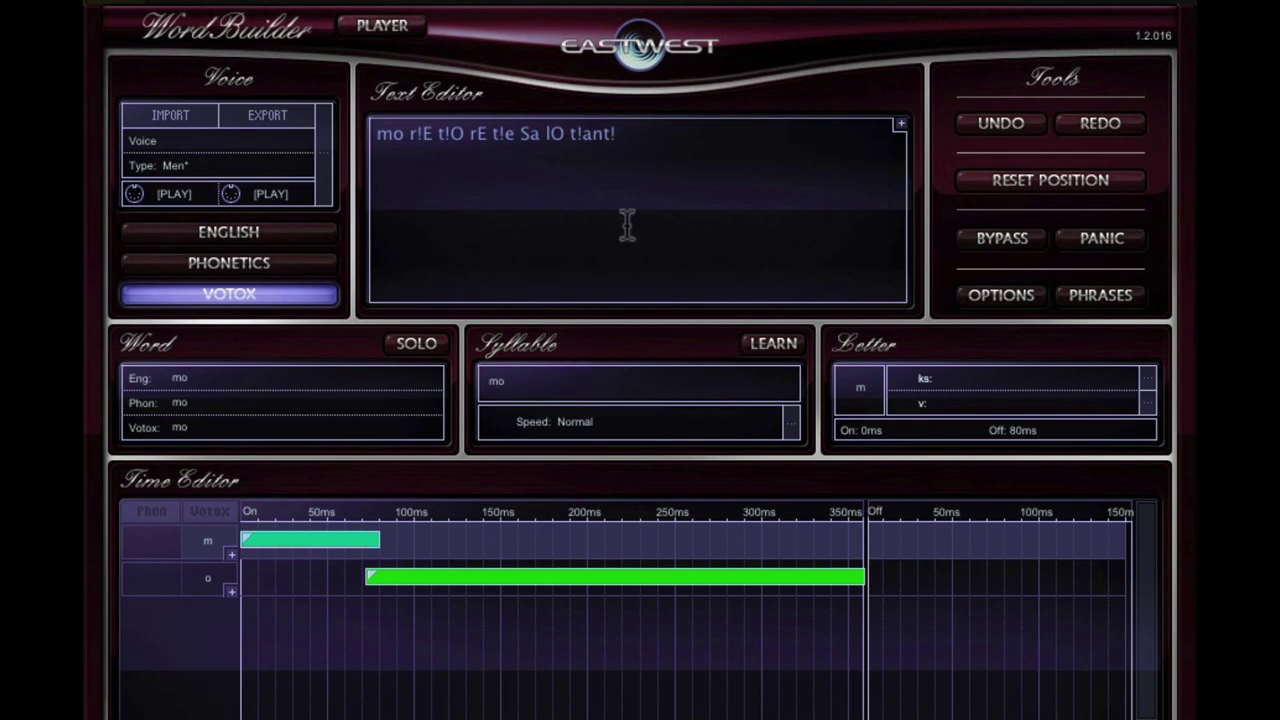
# - Reset to the first syllable and learn syllable speeds from a played melody in Mode Change Speed
pyautogui.click(1038, 180)
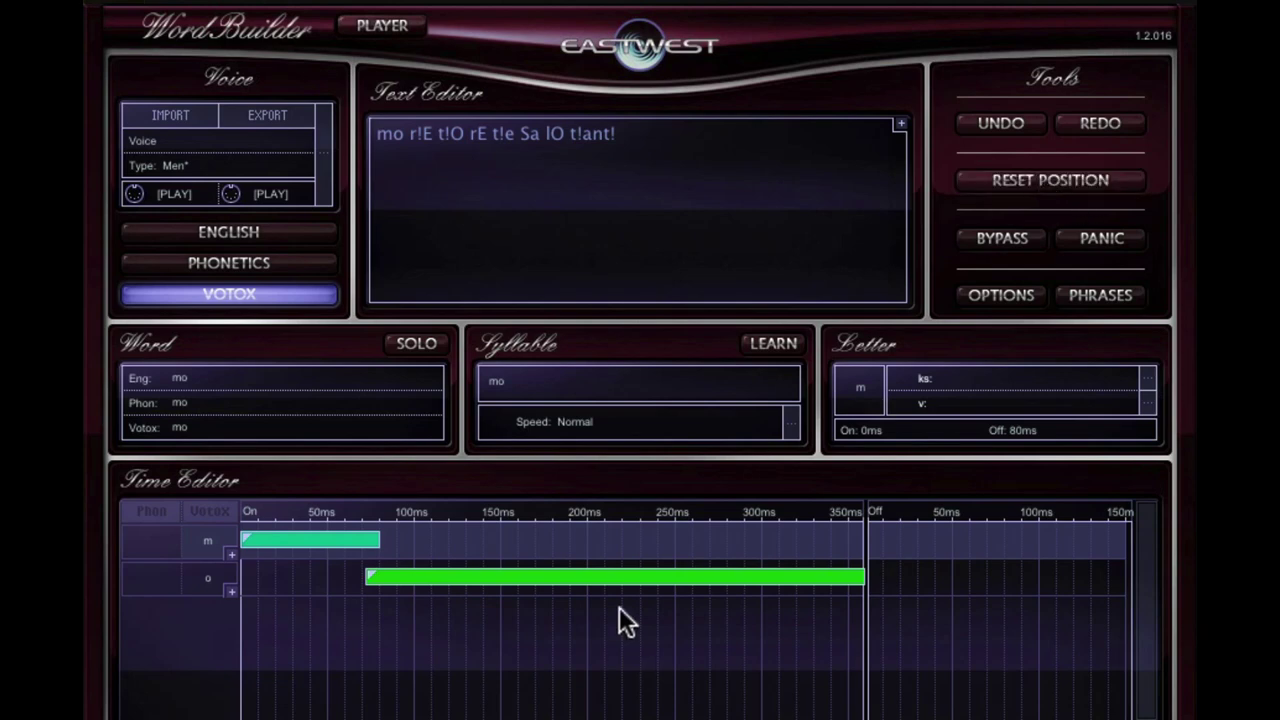
pyautogui.click(780, 343)
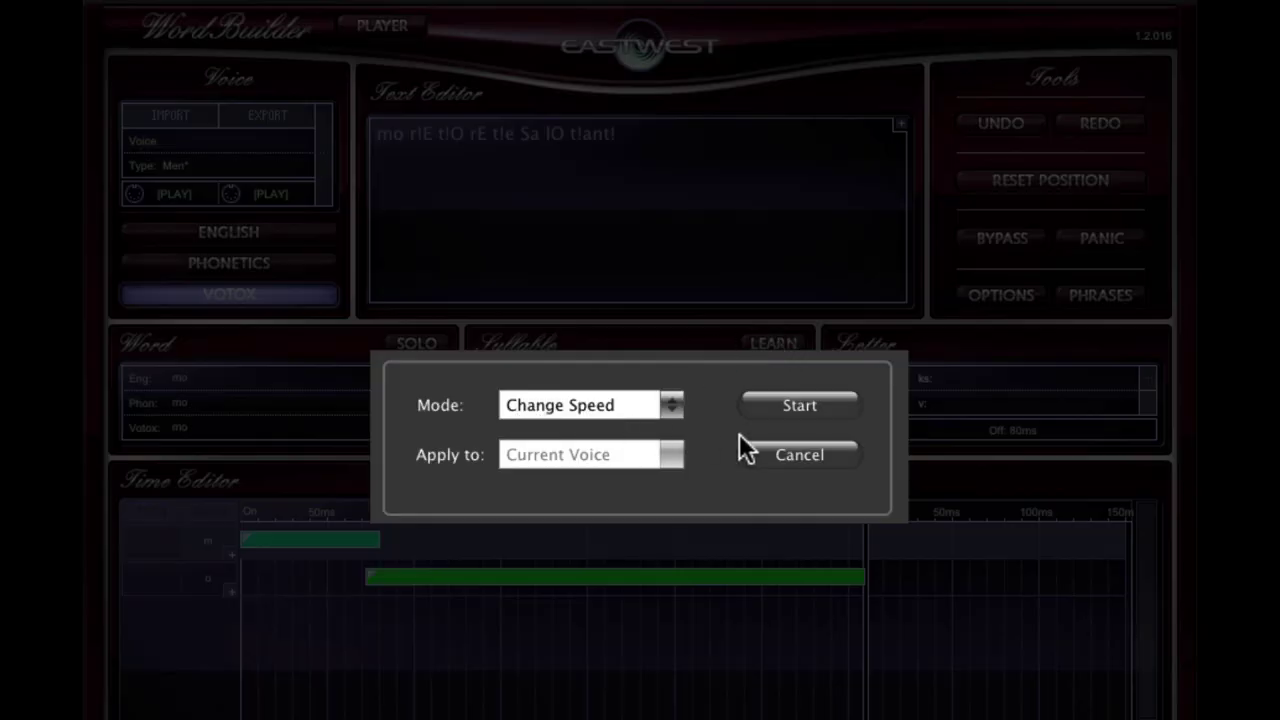
pyautogui.click(790, 407)
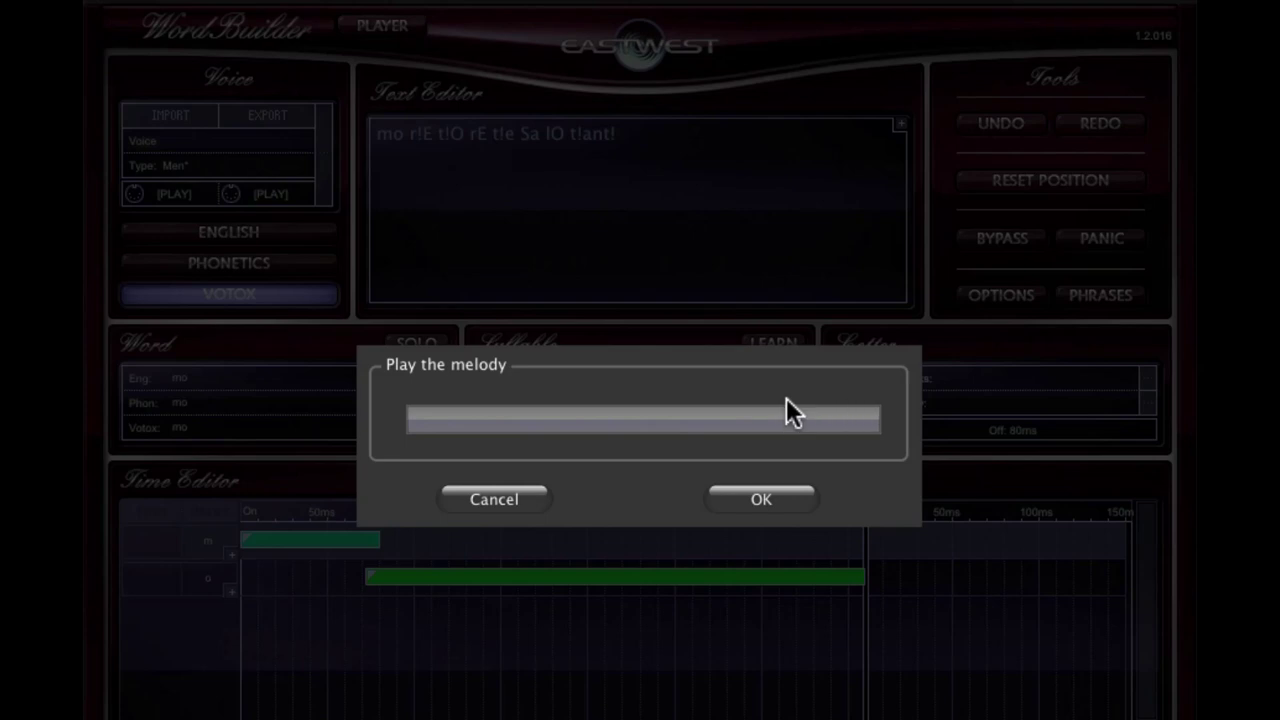
pyautogui.click(759, 500)
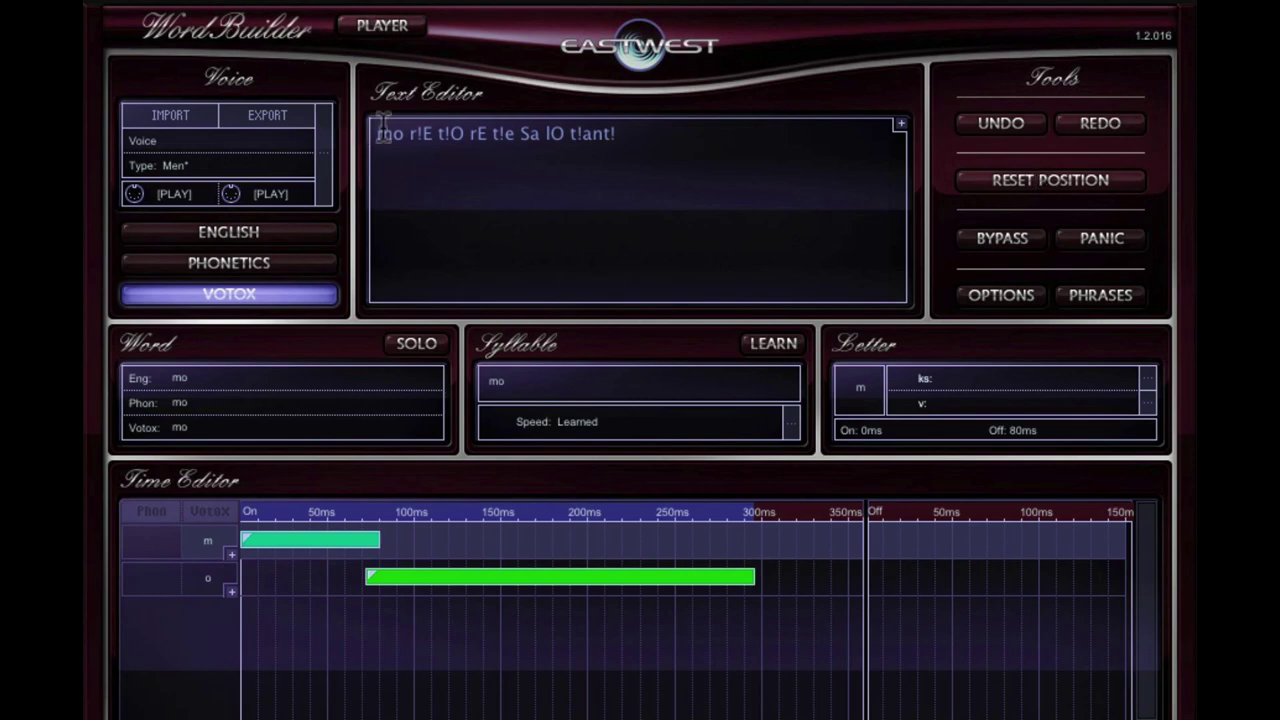
# - Check the learned timings of r!E, t!O, mo and the final word t!ant!
pyautogui.click(421, 134)
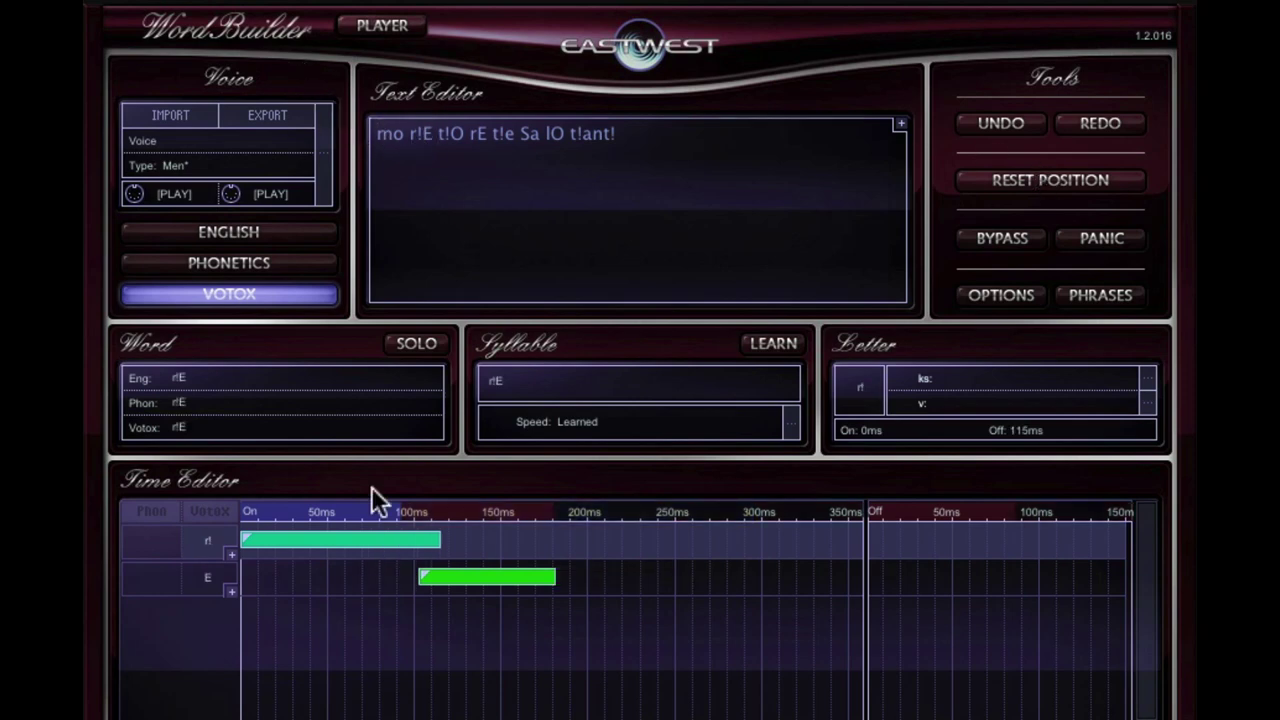
pyautogui.click(451, 135)
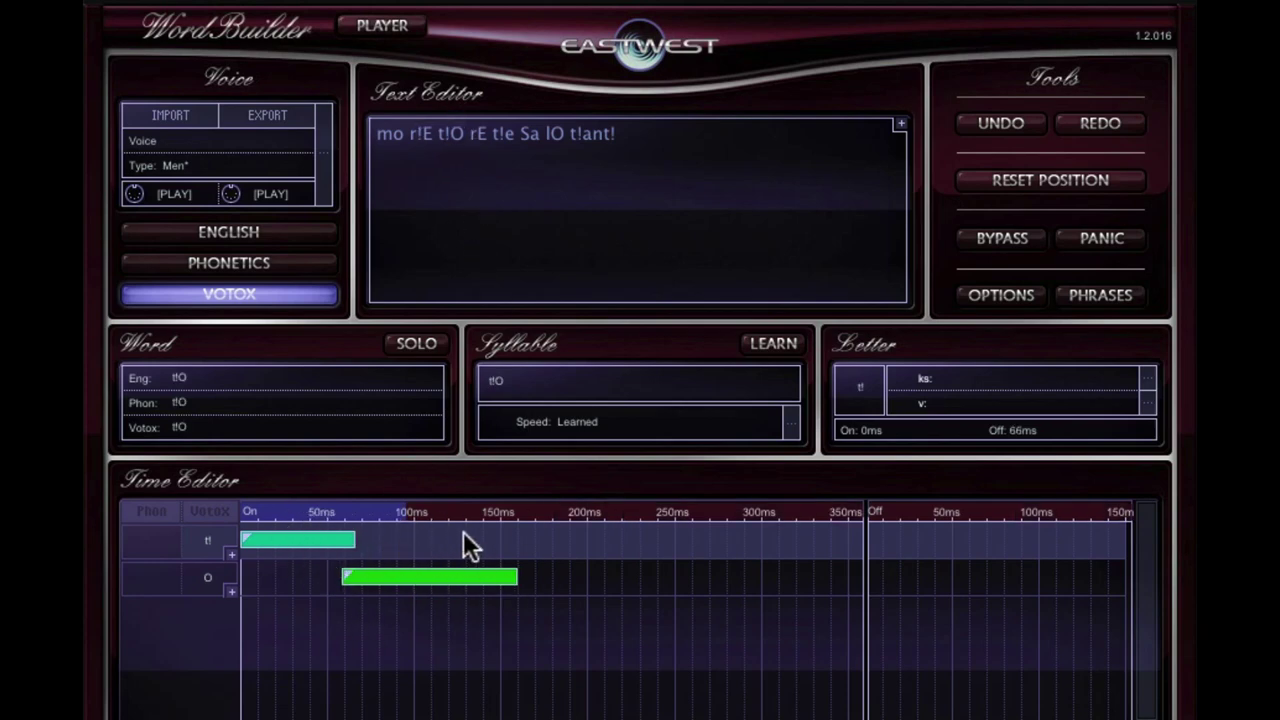
pyautogui.click(392, 134)
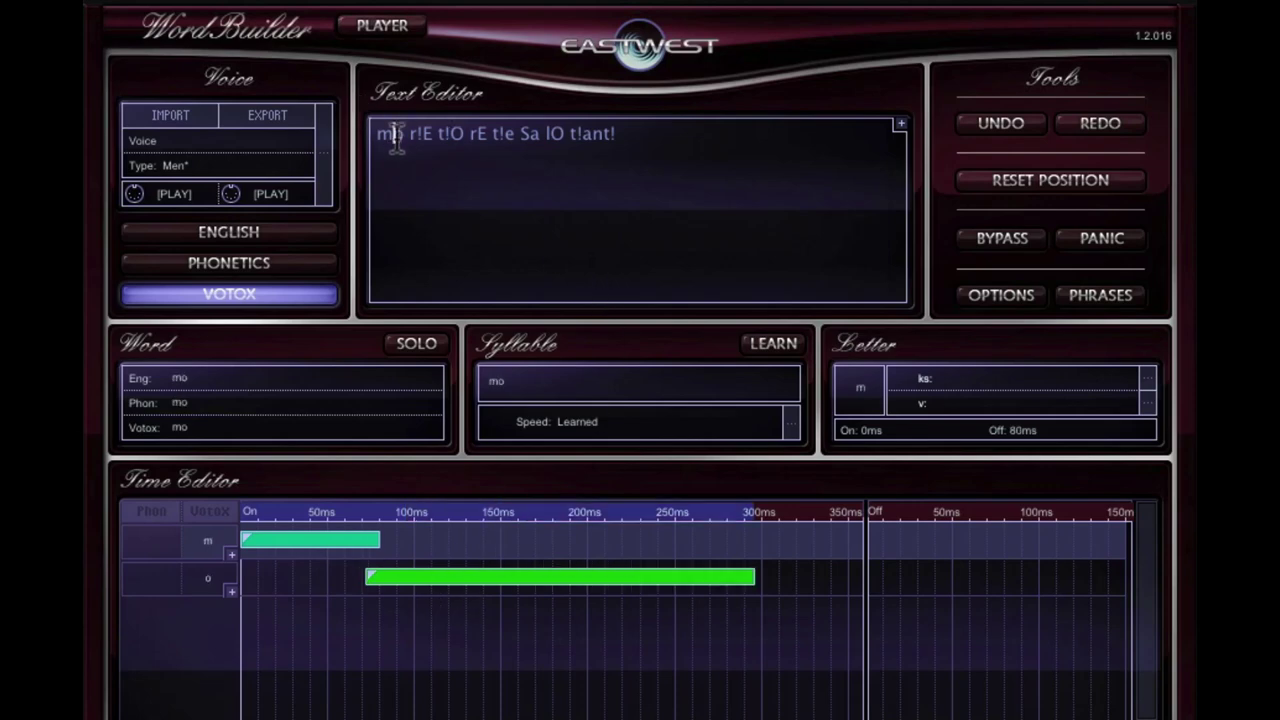
pyautogui.click(997, 120)
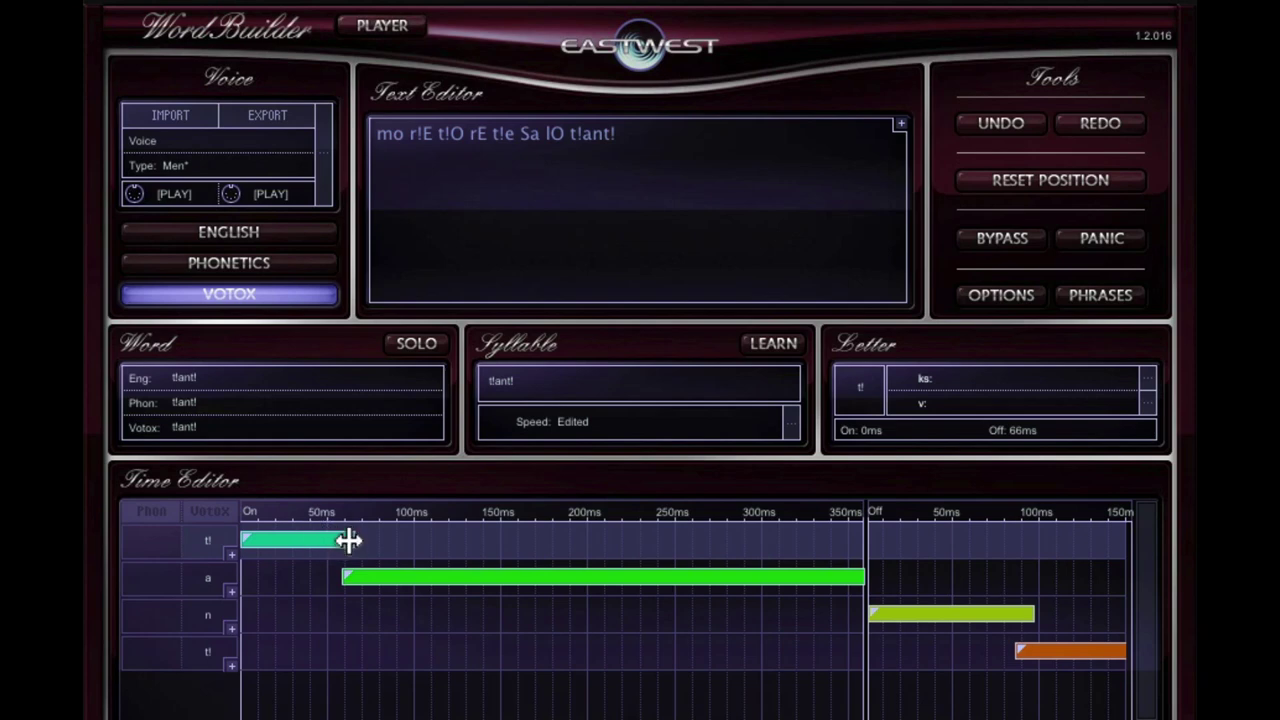
# - Shorten the opening t! consonant of t!ant! slightly, then inspect the mo and r!E timings
pyautogui.moveTo(348, 540); pyautogui.dragTo(352, 540)
pyautogui.click(385, 134)
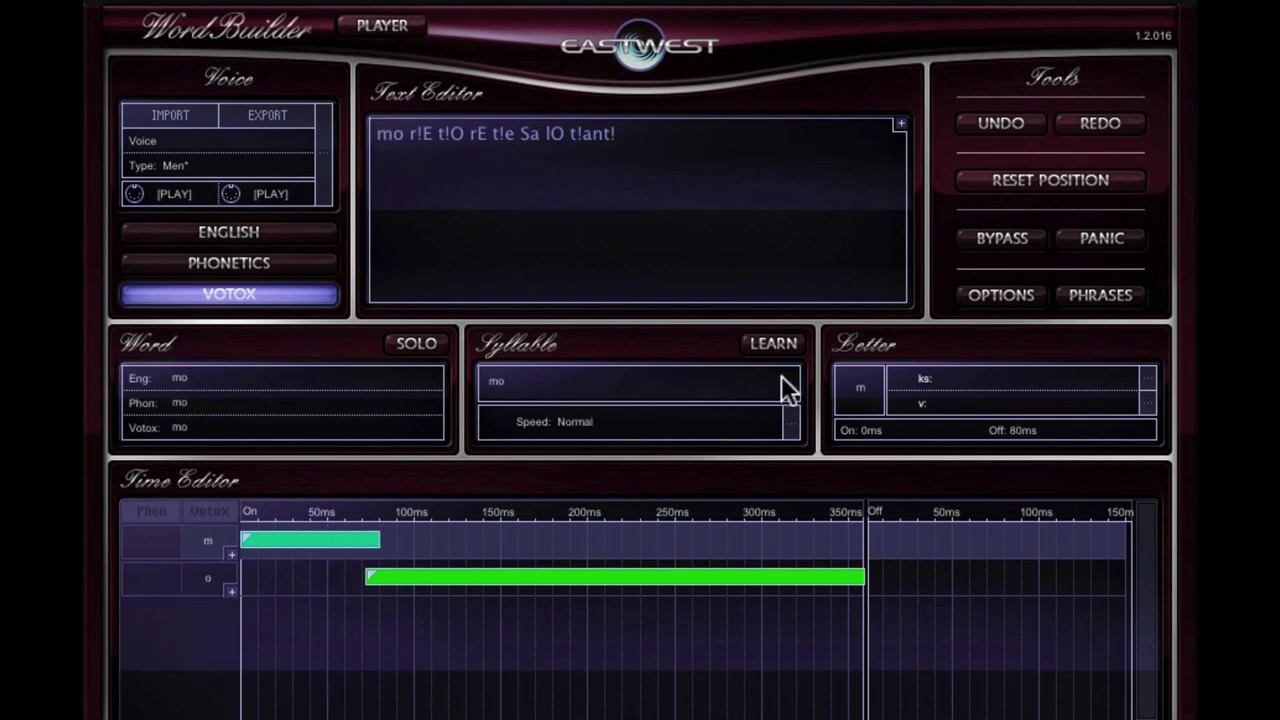
pyautogui.click(414, 133)
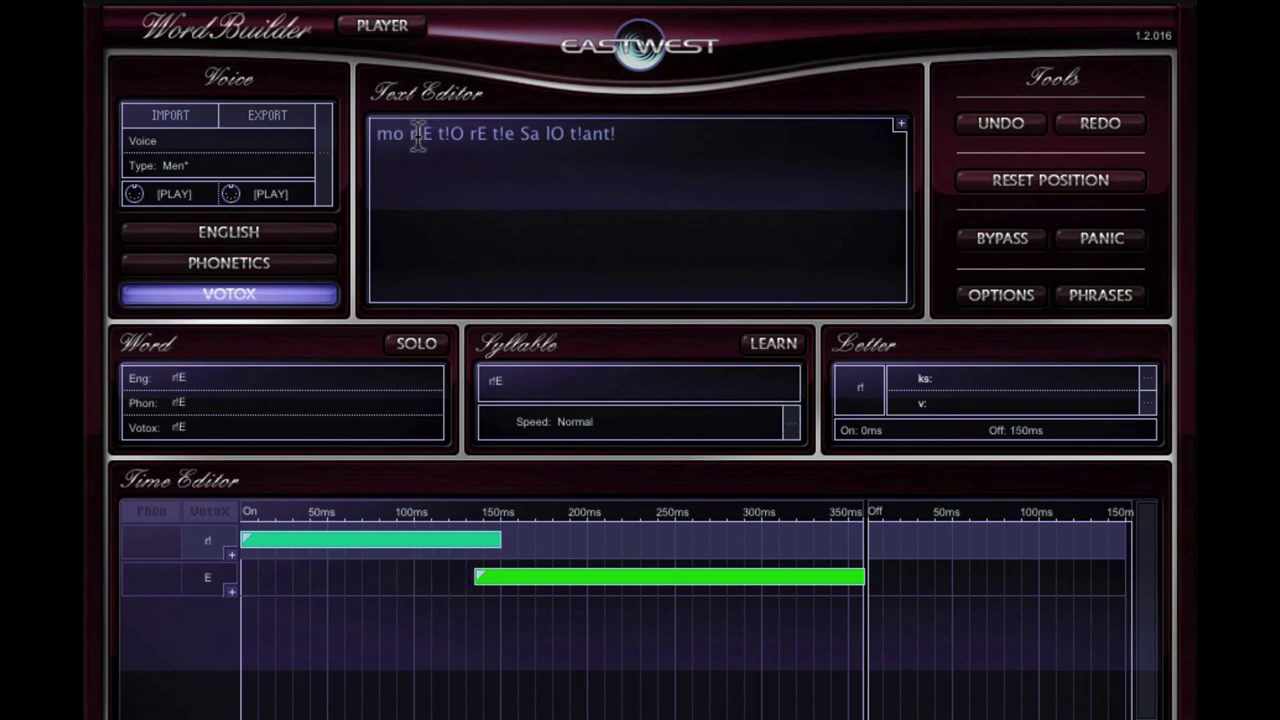
# - Try Adjust Speed in r!E's syllable speed options, then cancel to keep Normal speed
pyautogui.click(790, 422)
pyautogui.moveTo(362, 224); pyautogui.dragTo(582, 218)
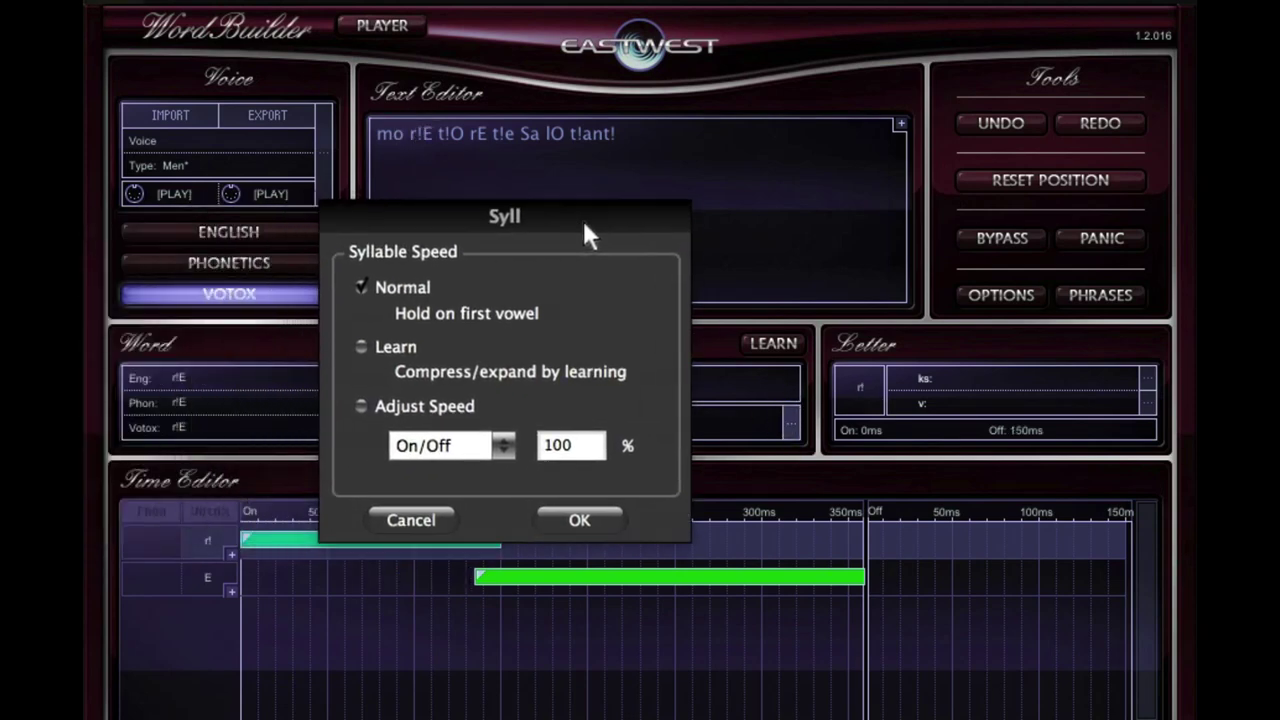
pyautogui.click(362, 405)
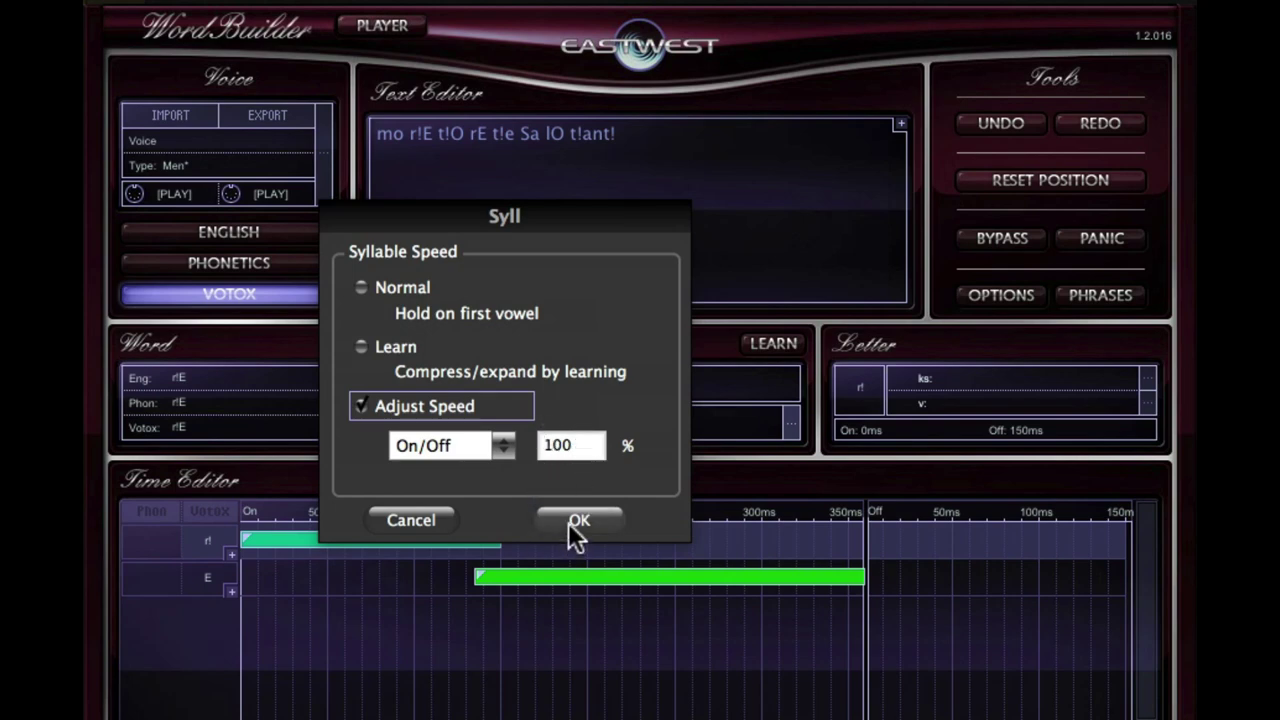
pyautogui.click(408, 518)
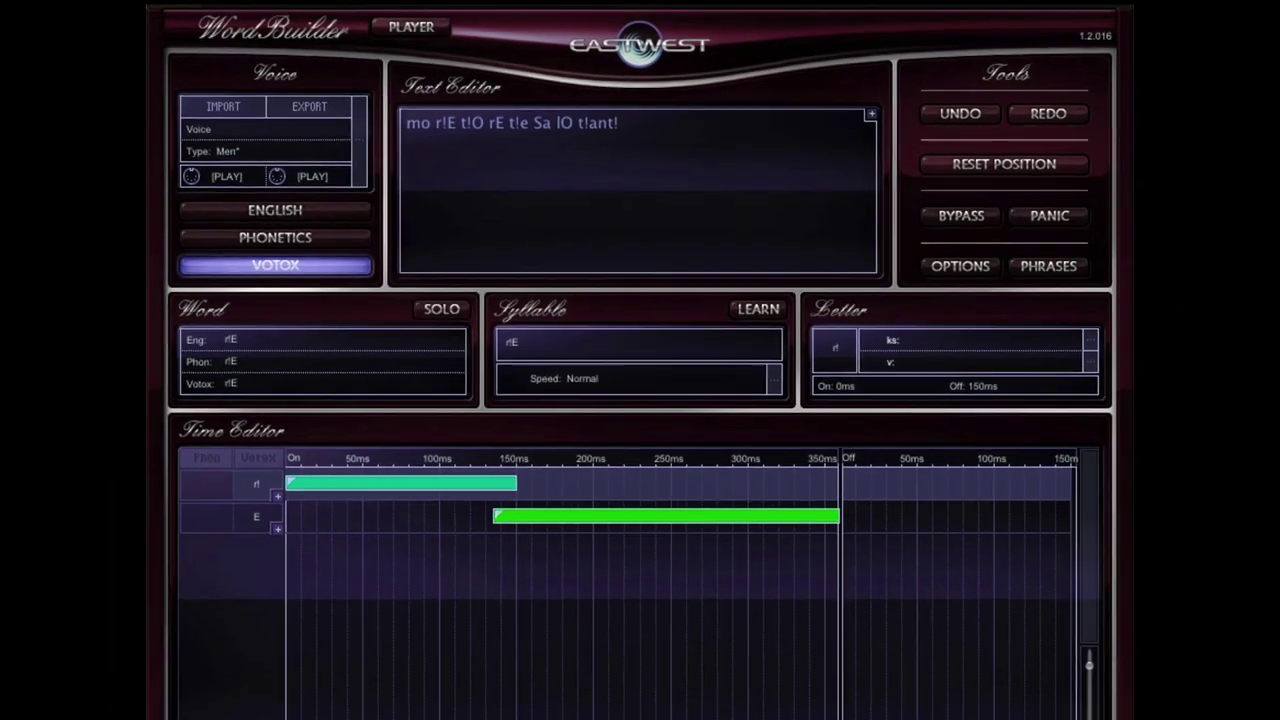